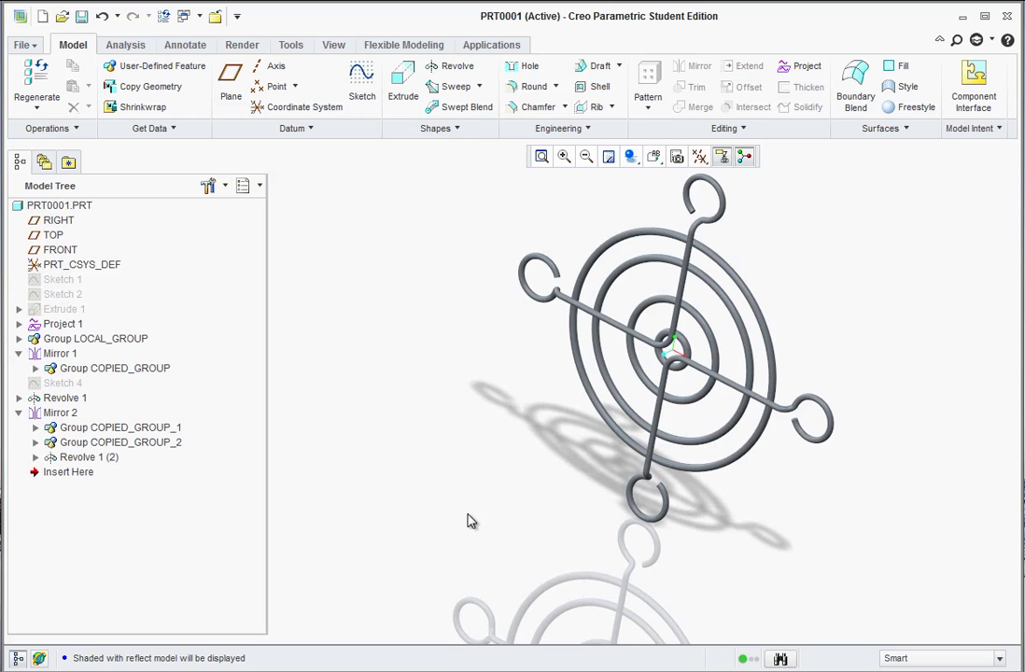
- Create a new solid part named E7 and select its FRONT datum plane
middle_click_drag(448, 469, 697, 320)
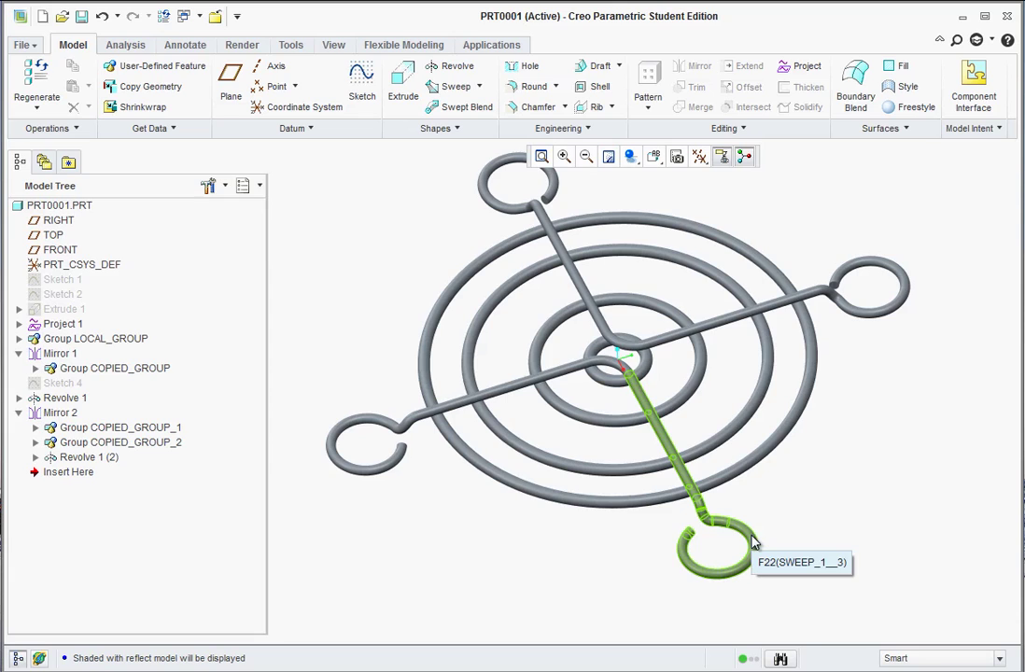
middle_click_drag(635, 429, 785, 260)
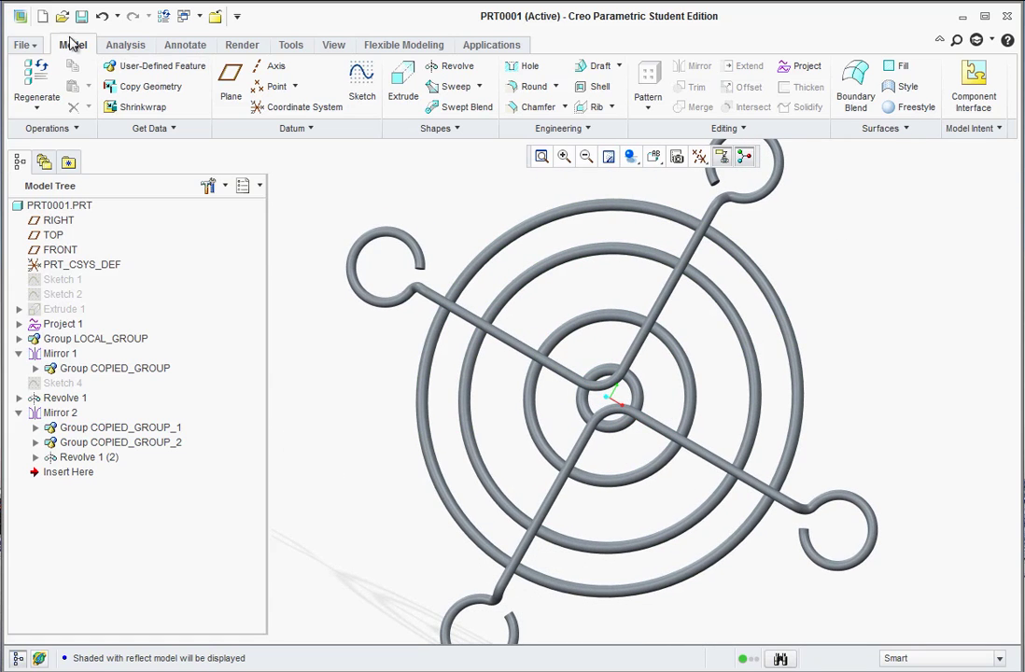
left_click(23, 45)
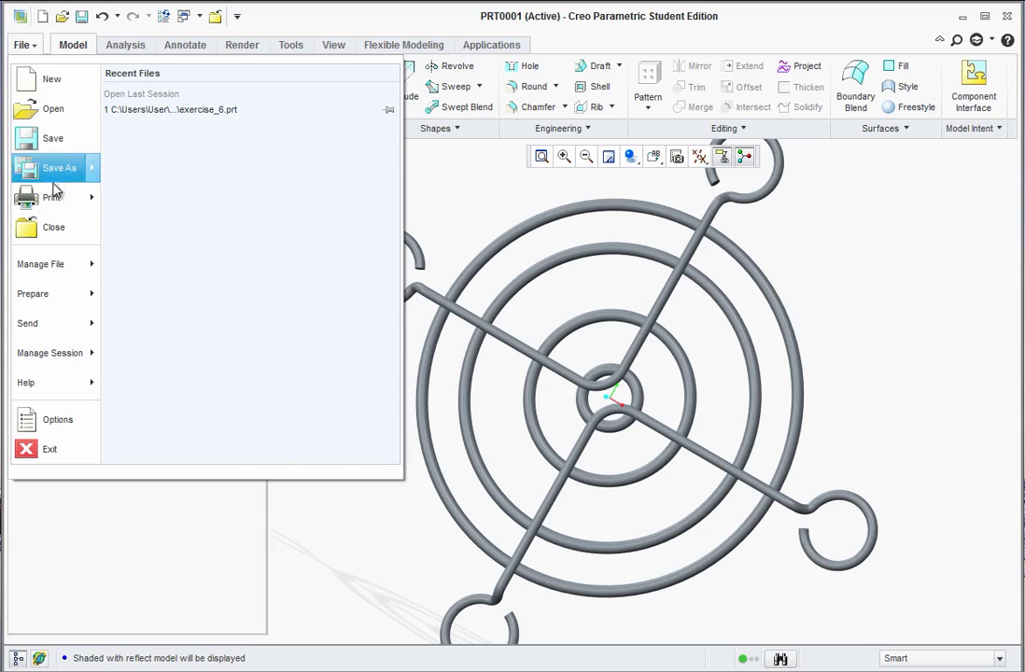
left_click(51, 80)
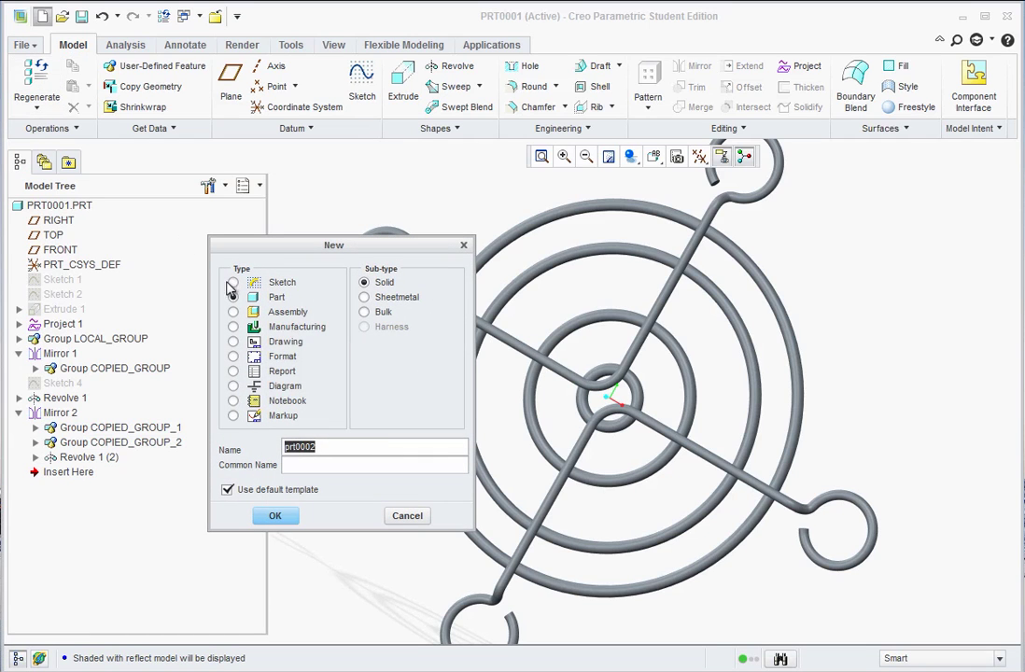
type("E")
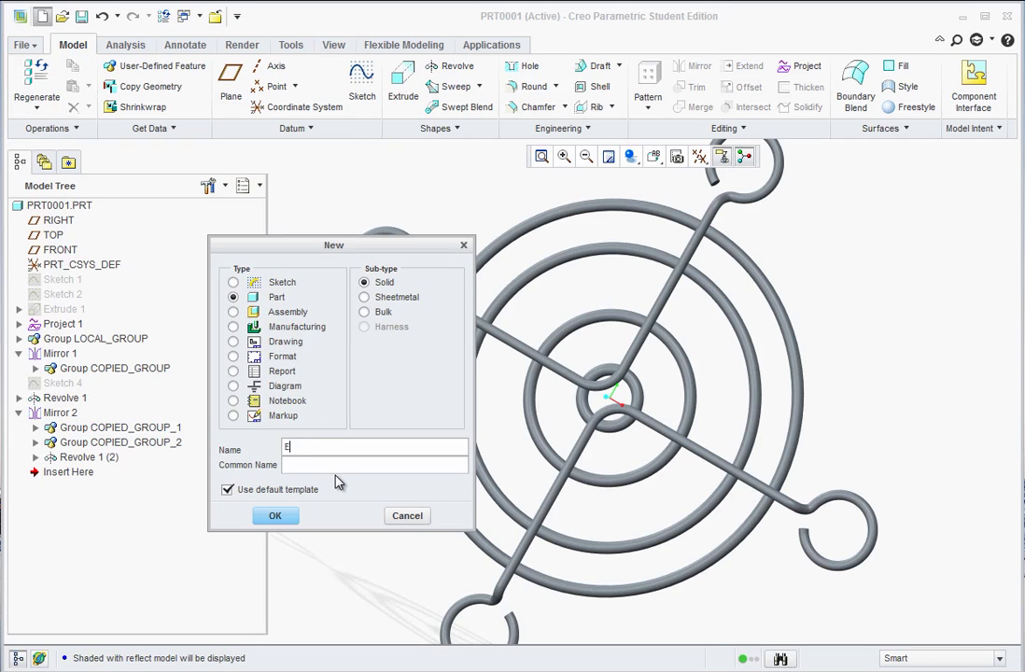
type("7")
left_click(276, 515)
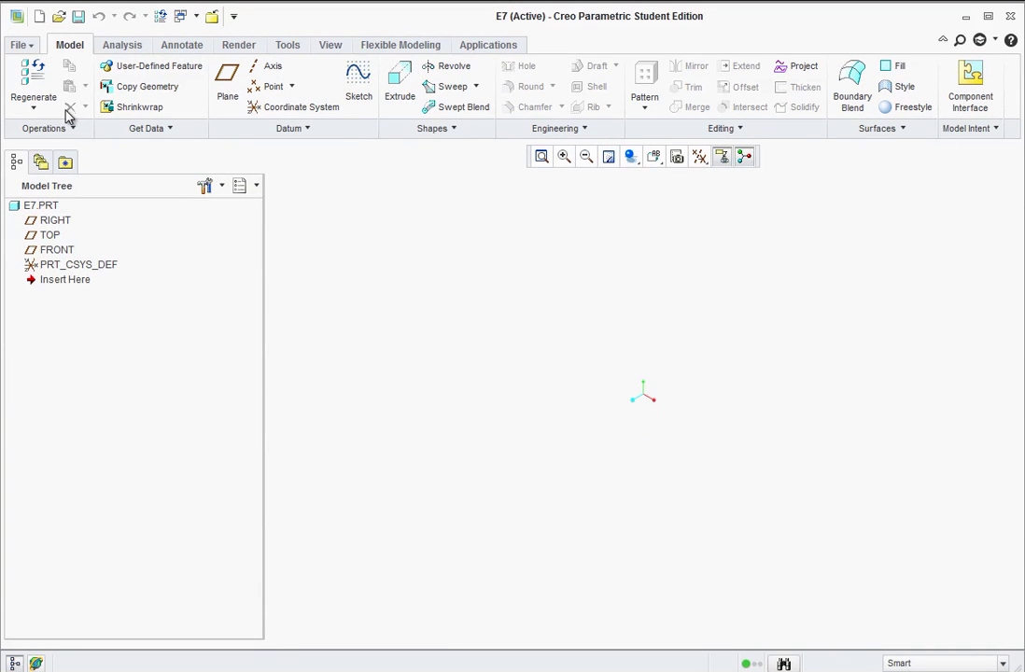
left_click(53, 250)
- Start a sketch on the FRONT plane and view it face-on
left_click(358, 86)
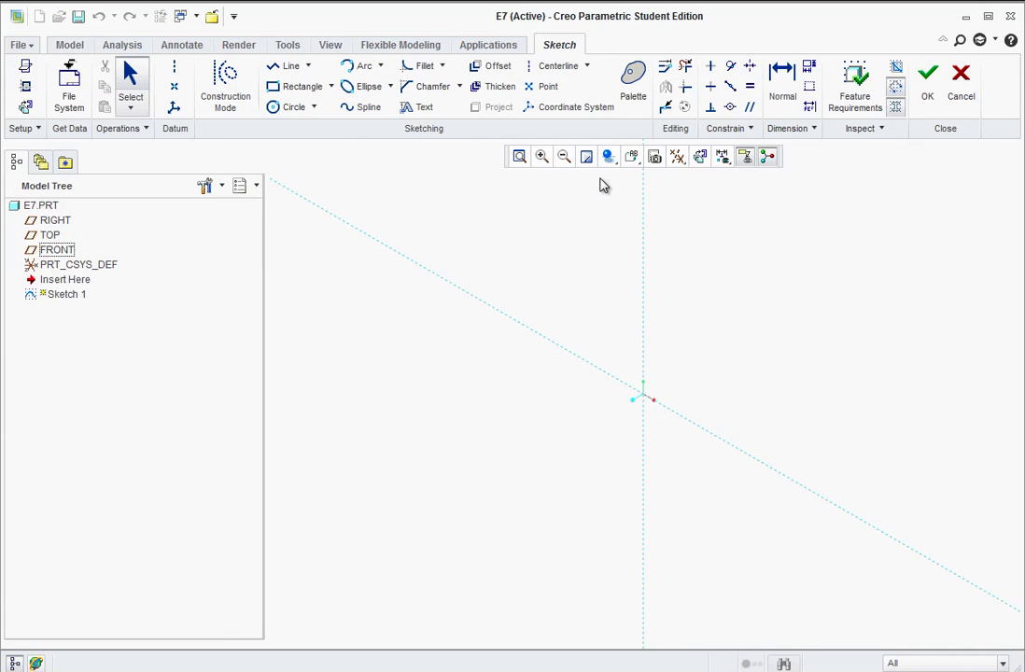
left_click(635, 158)
left_click(644, 240)
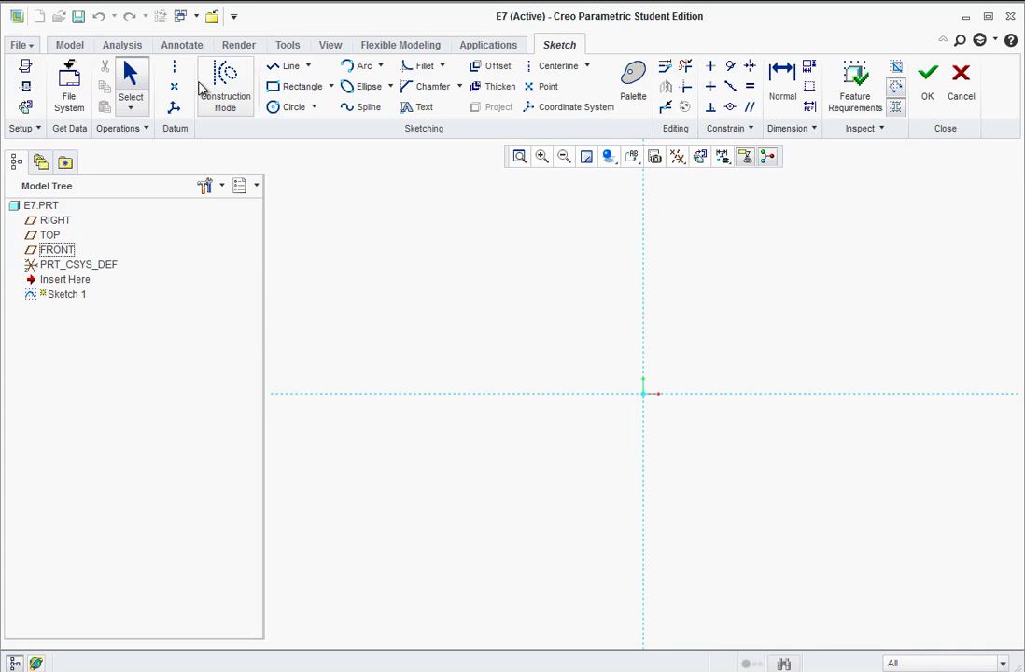
- Draw a vertical line up from the origin and set its length to 2.00
left_click(281, 67)
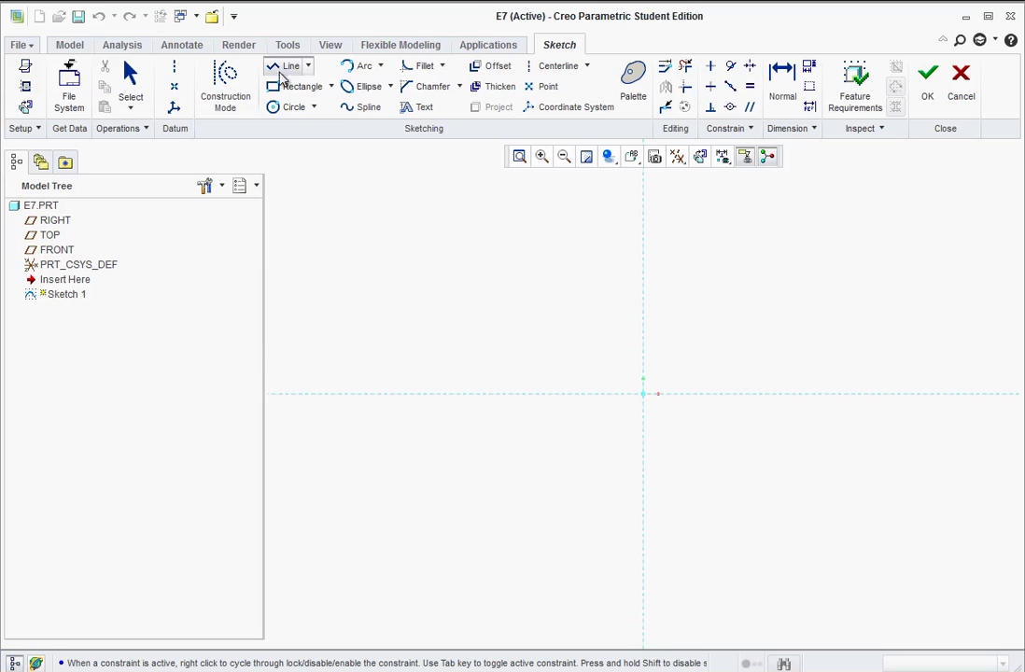
left_click(643, 393)
left_click(643, 330)
middle_click(684, 371)
middle_click(684, 372)
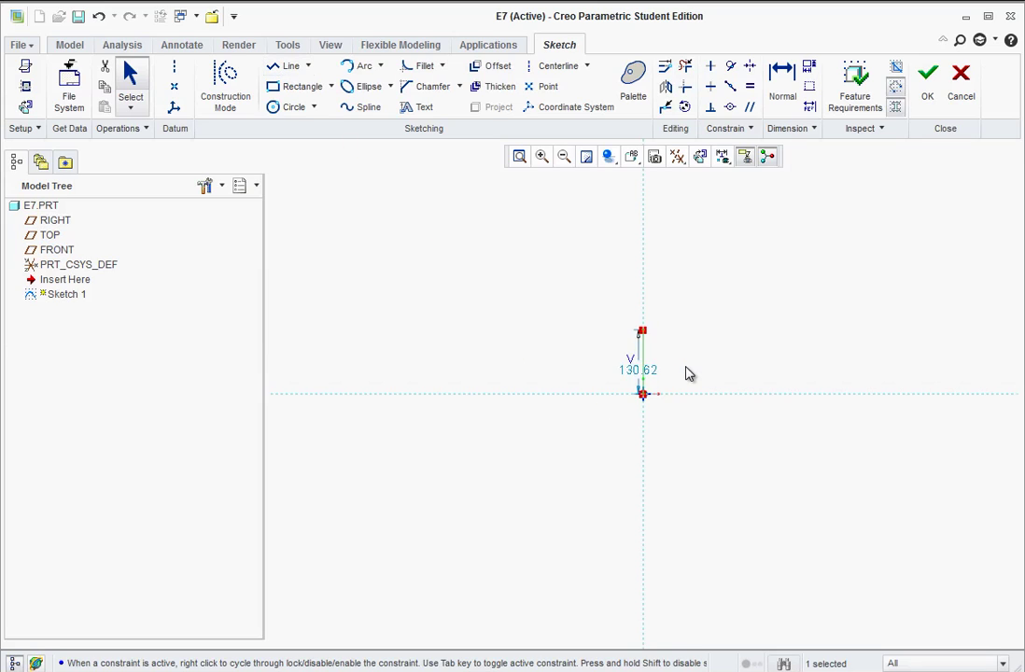
double_click(642, 370)
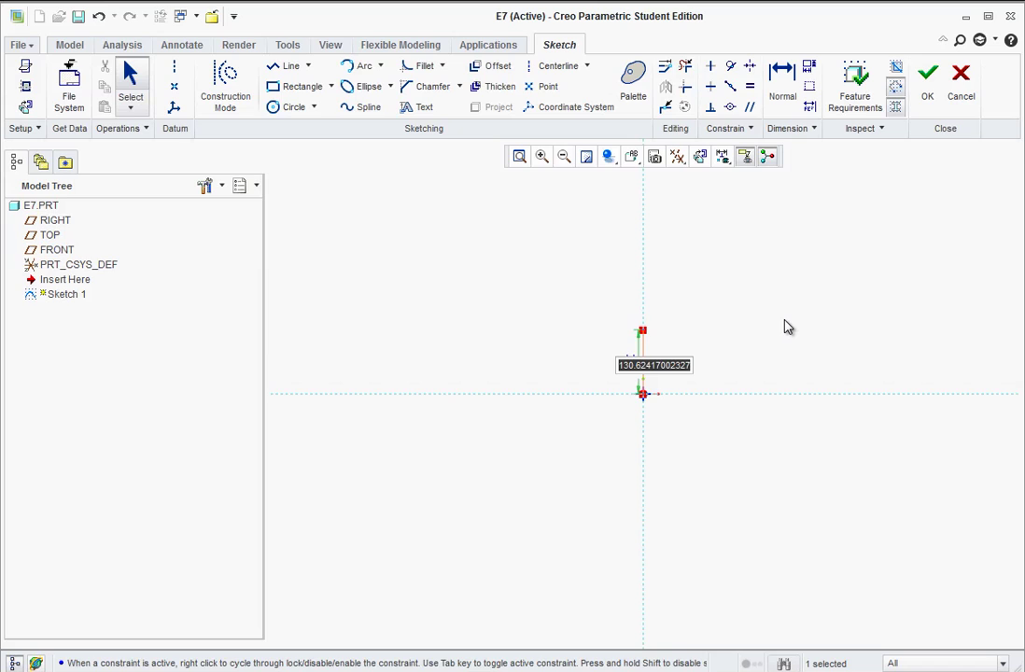
type("2")
key("Return")
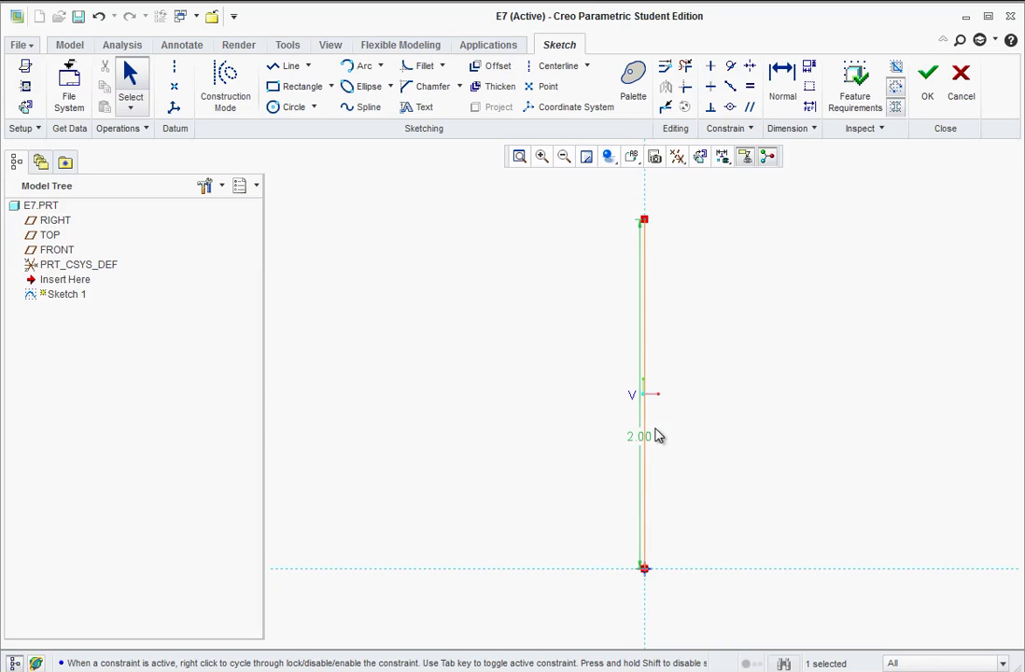
- Move the 2.00 dimension left of the line, then switch to the exercise PDF
left_click(714, 457)
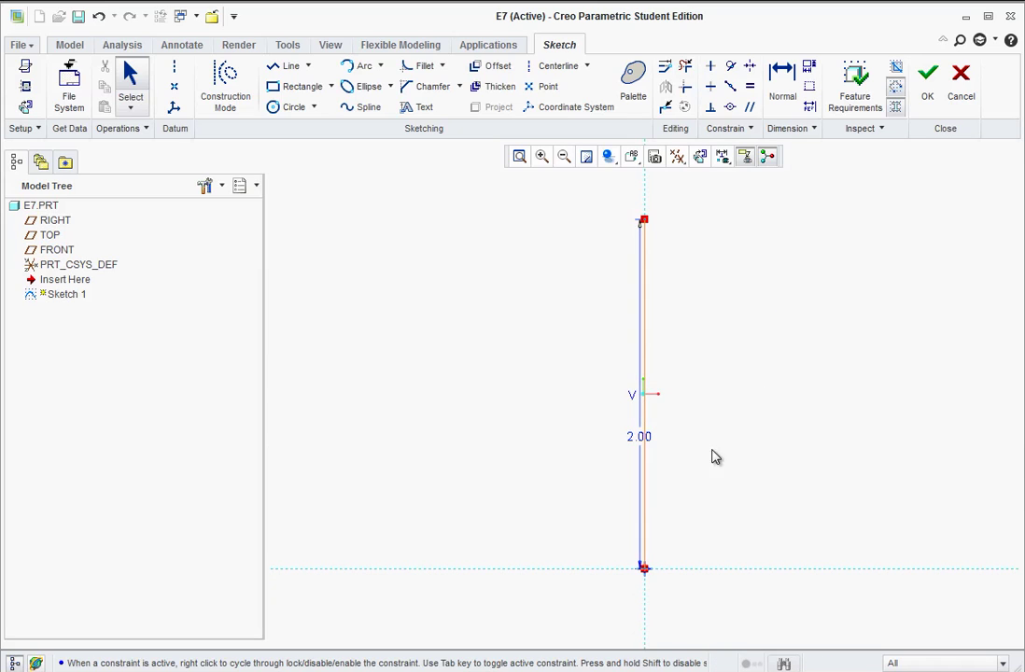
left_click(638, 444)
left_click_drag(637, 440, 616, 439)
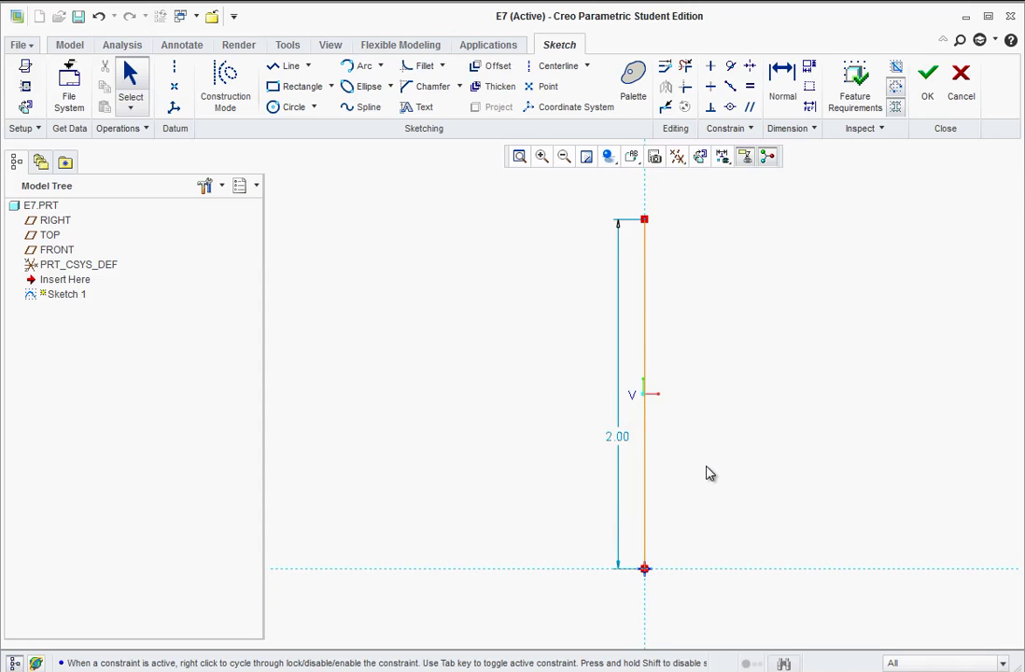
scroll(665, 488, "down", 1)
scroll(699, 421, "down", 1)
scroll(784, 220, "up", 1)
scroll(784, 220, "down", 1)
scroll(732, 320, "down", 1)
scroll(827, 209, "up", 1)
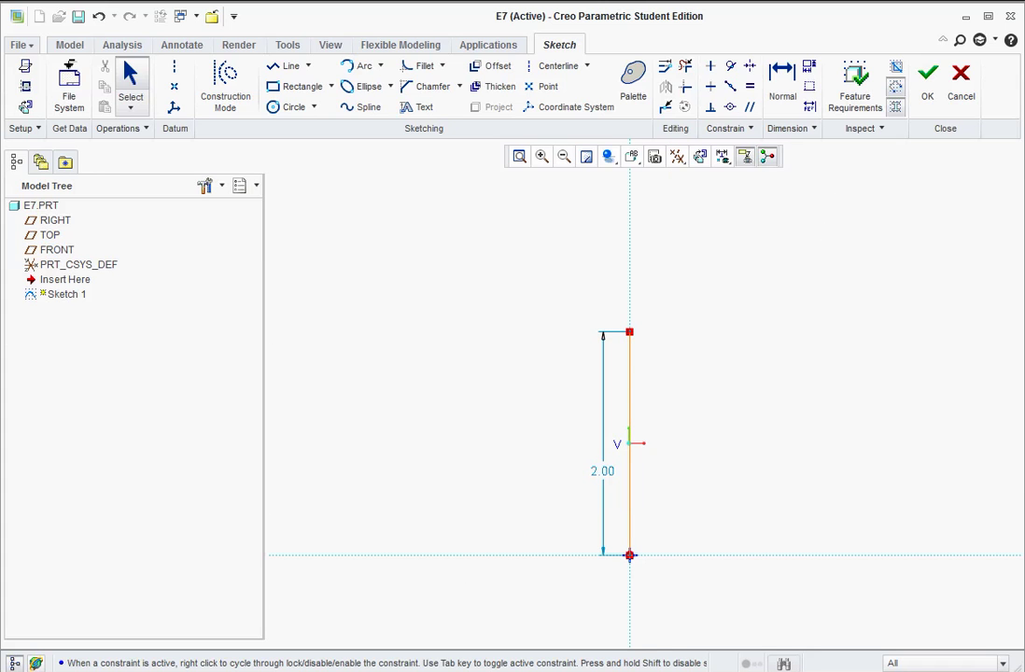
key("alt+Tab")
- Read the Exercise 7 eye-hook drawing, then drag the PDF aside and return to Creo
left_click_drag(5, 224, 380, 247)
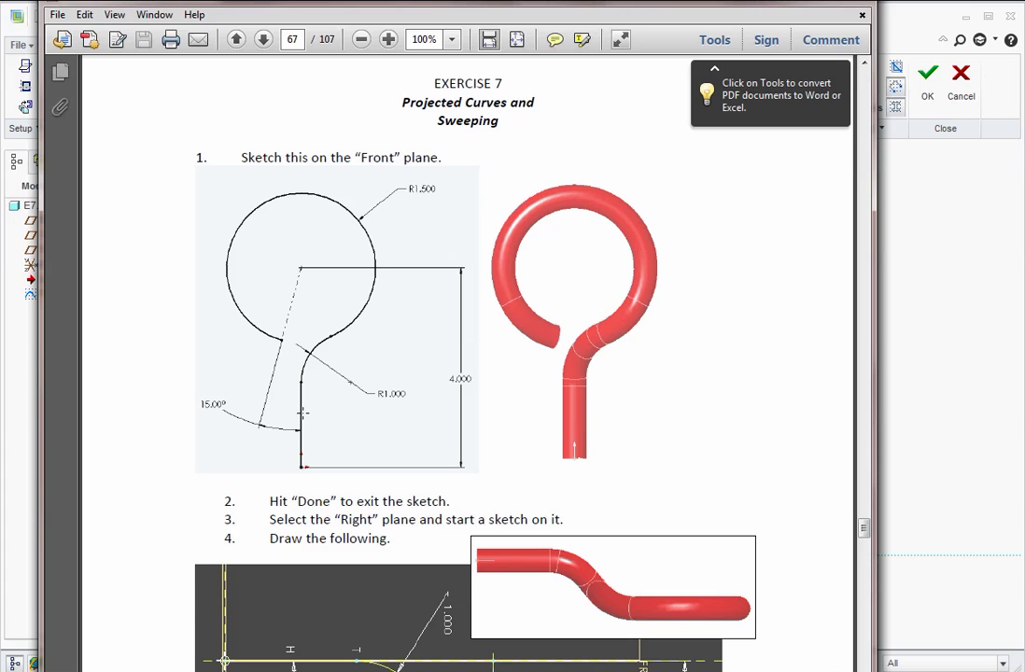
left_click_drag(415, 12, 77, 0)
left_click_drag(513, 2, 337, 0)
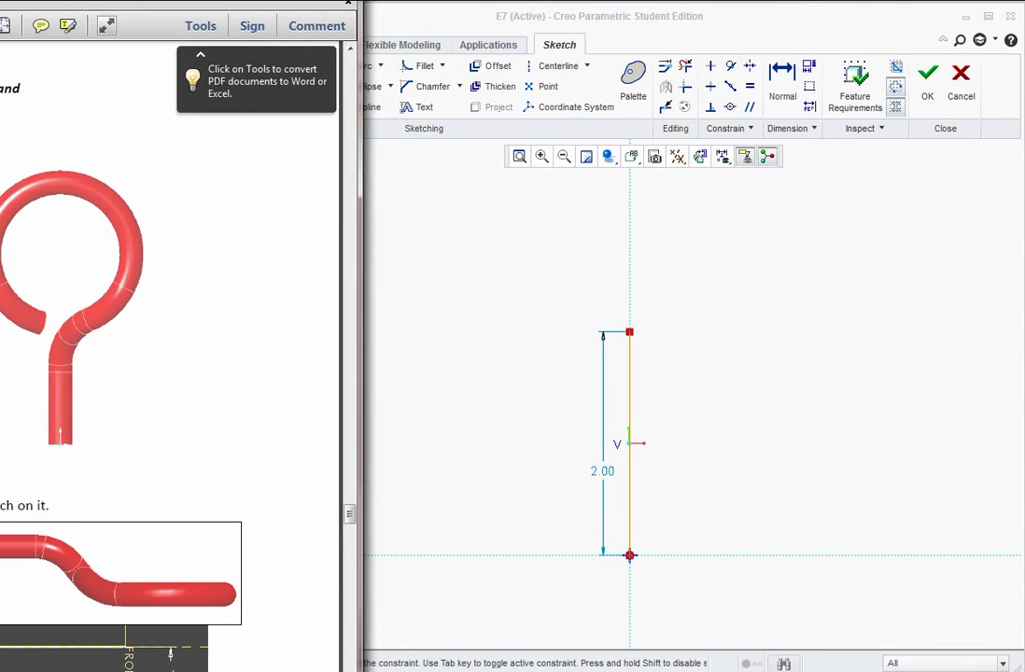
left_click(492, 16)
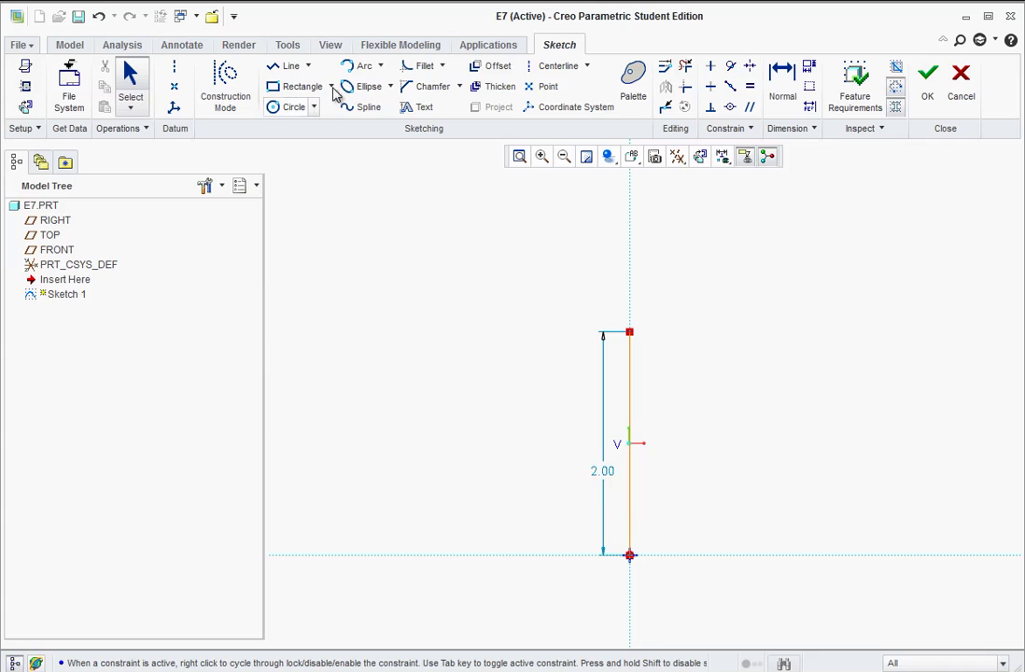
- Draw a center-and-ends arc looping nearly fully round from the top of the 2.00 line
left_click(380, 67)
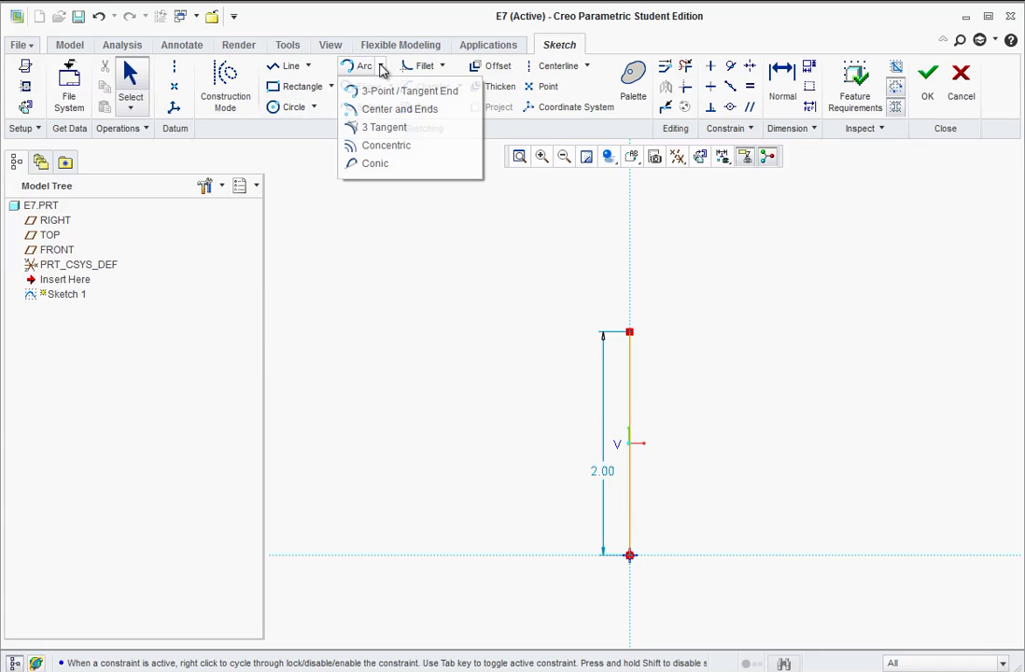
left_click(366, 112)
scroll(648, 294, "up", 1)
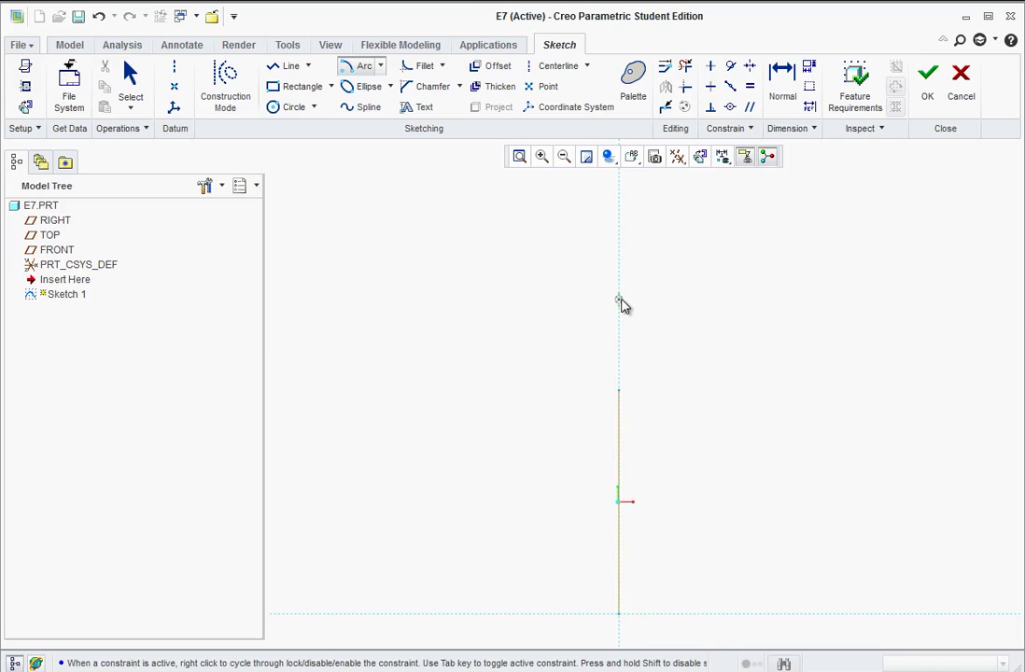
left_click(620, 301)
left_click(620, 394)
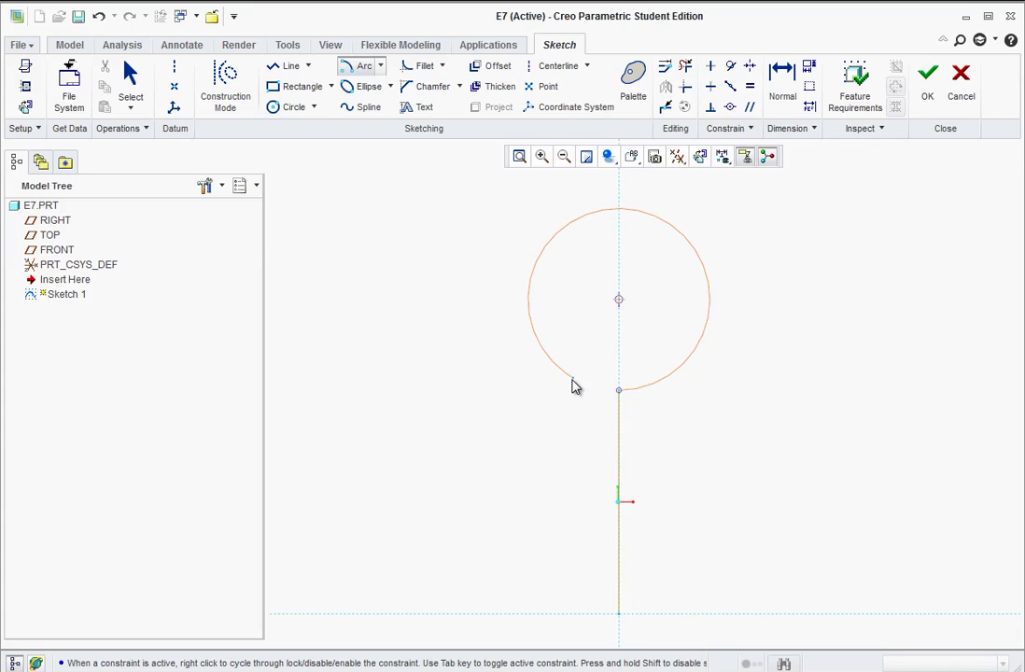
left_click(575, 383)
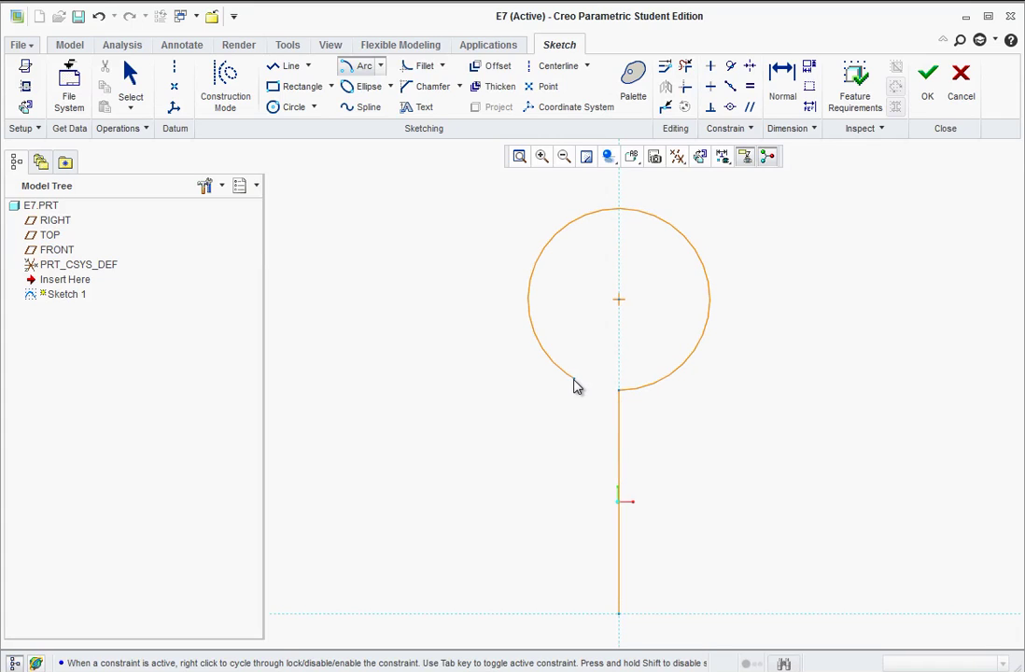
middle_click(553, 450)
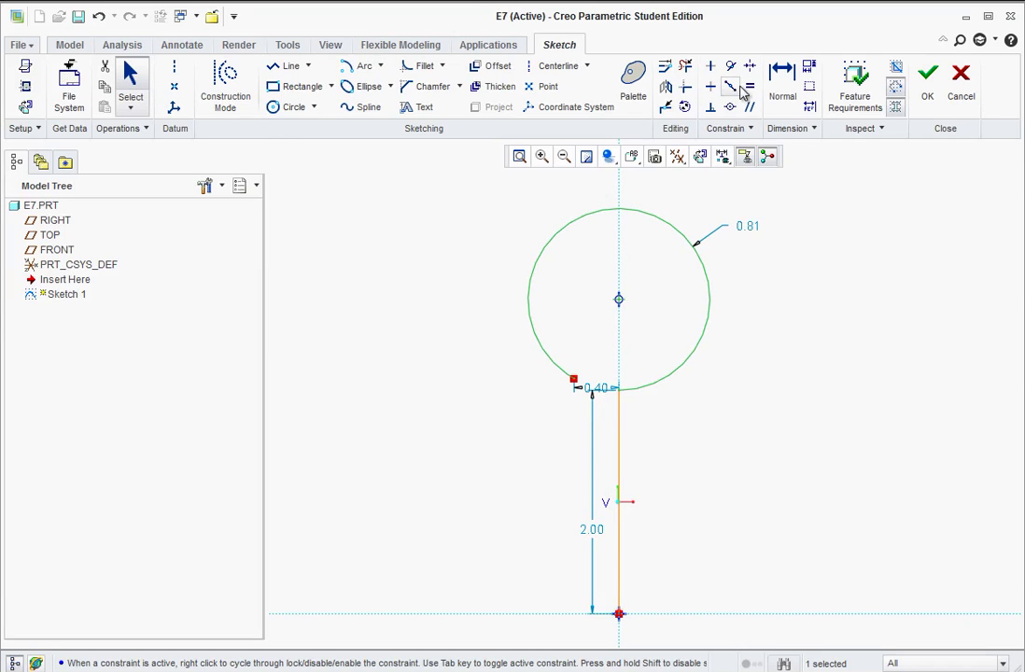
- Dimension the eye's centre 4.00 above the line's bottom endpoint
left_click(783, 87)
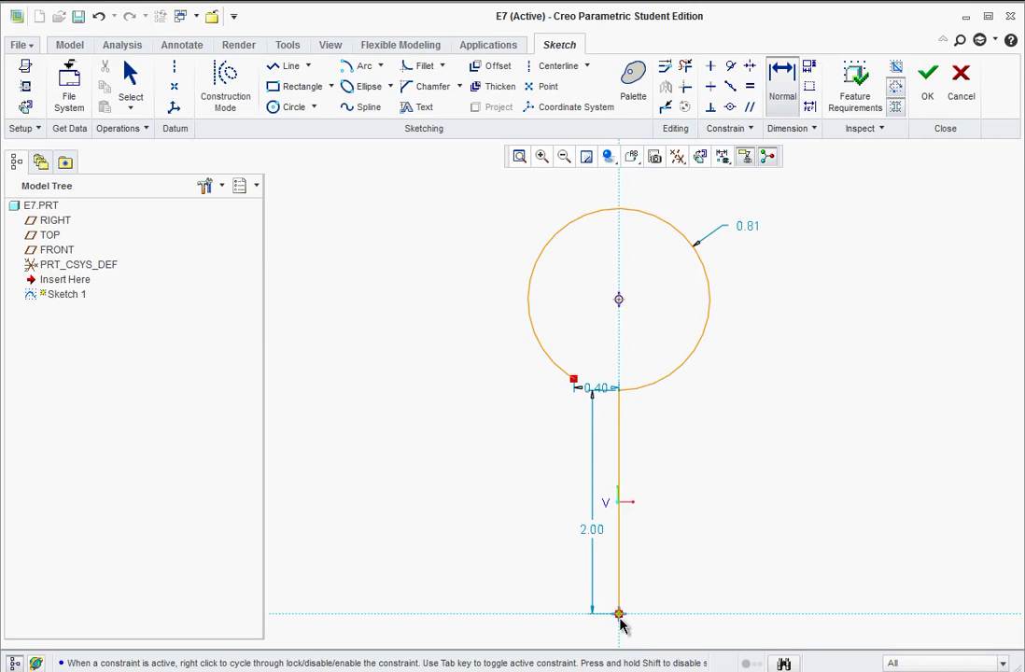
left_click(619, 615)
left_click(618, 300)
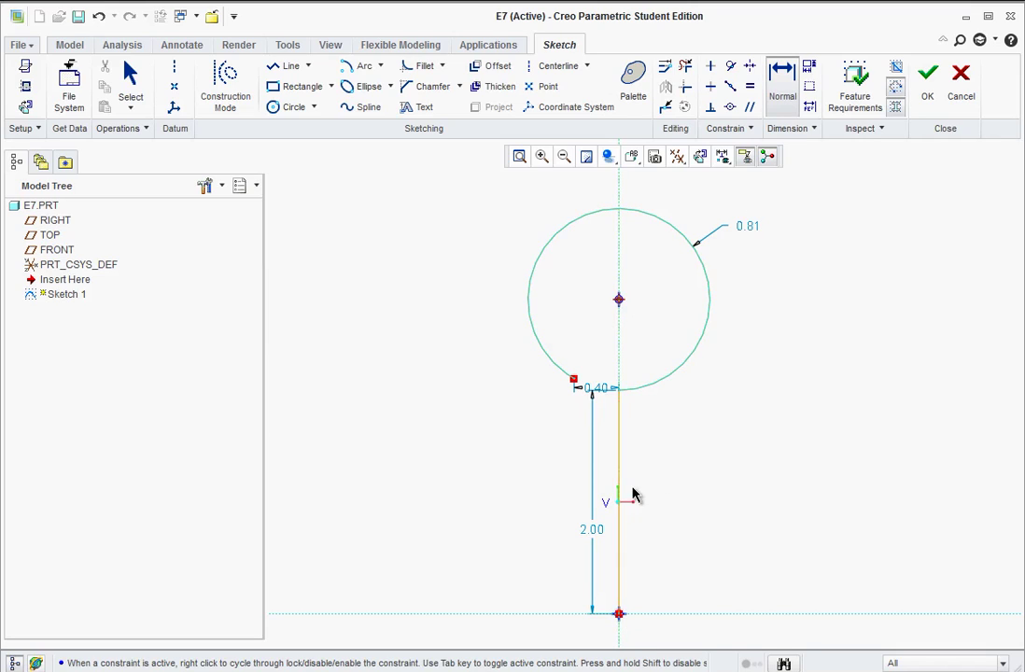
left_click(619, 615)
middle_click(752, 473)
type("4")
key("Return")
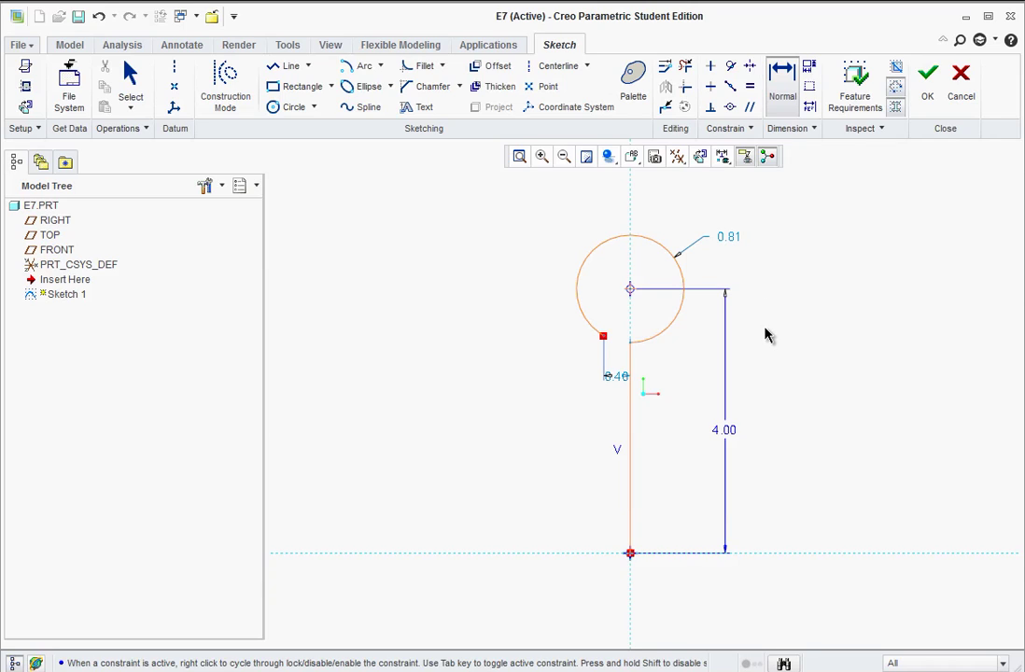
middle_click(765, 334)
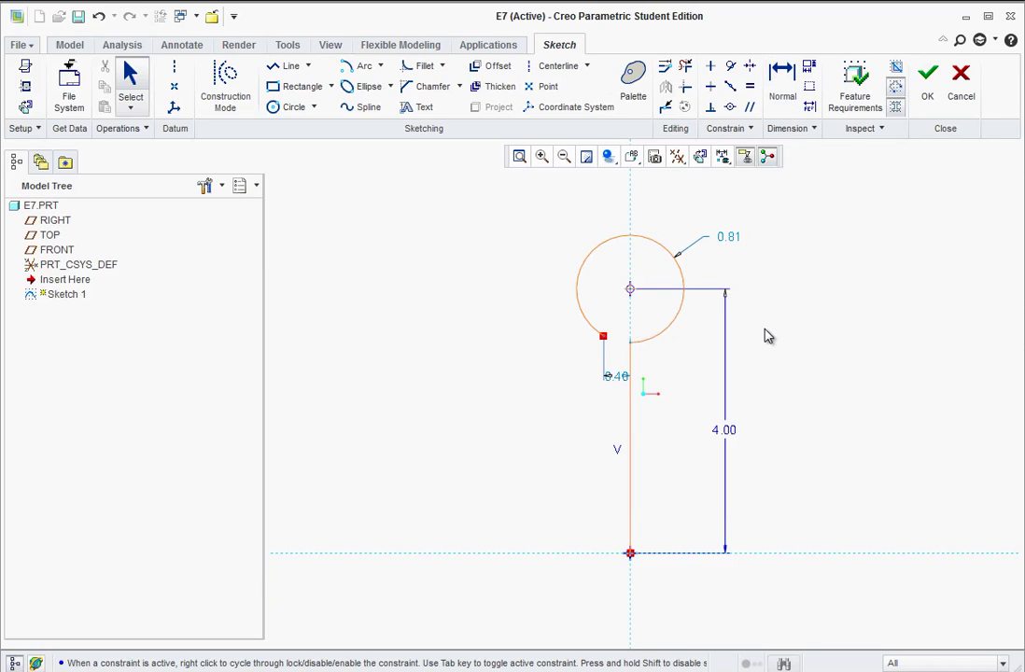
- Change the eye arc's radius from 0.81 to 1.50
double_click(730, 239)
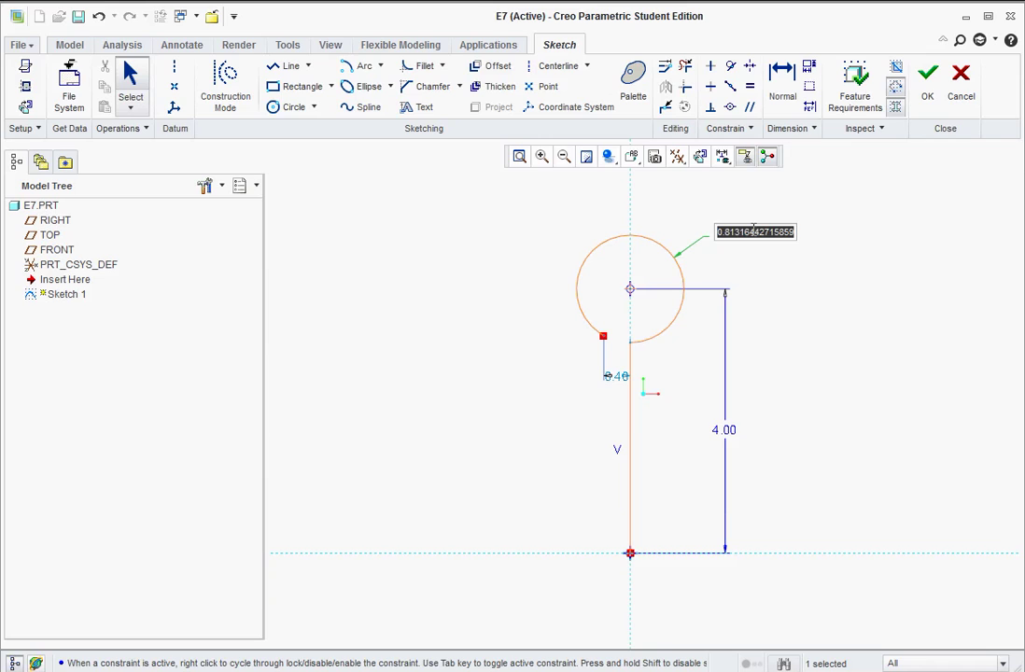
type("1.5")
key("Return")
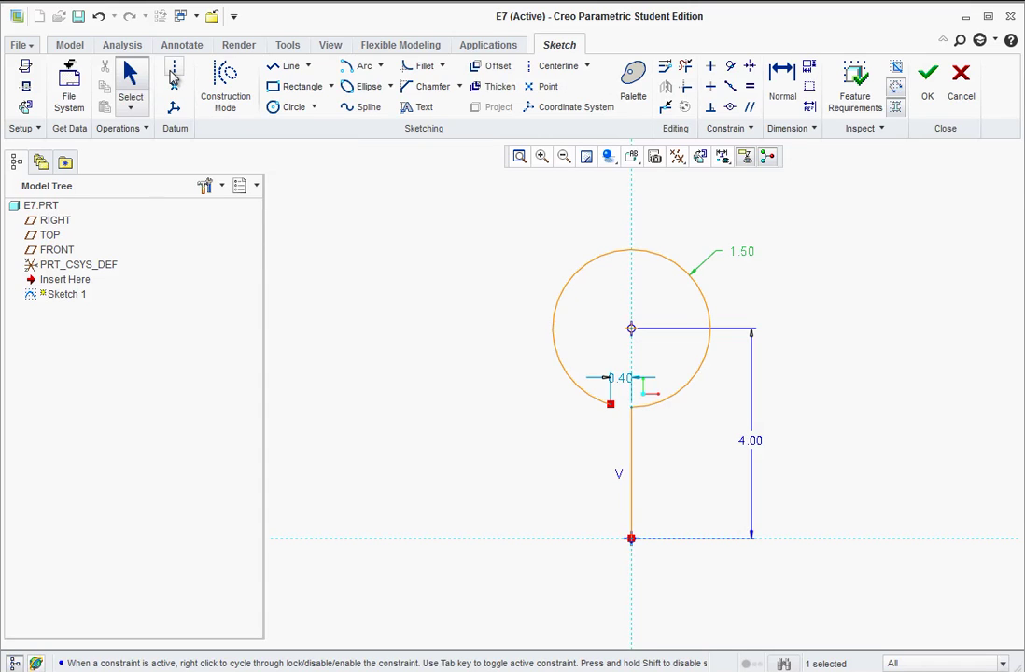
- Draw a centreline from the eye's centre to the circle and set its angle to 15.00°
left_click(171, 77)
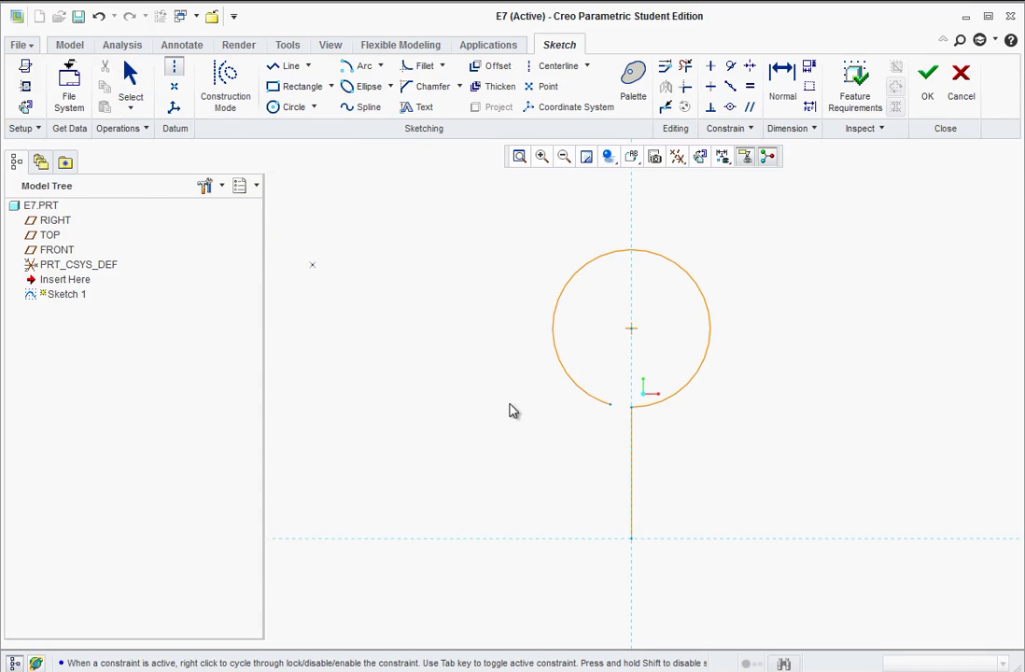
left_click(631, 329)
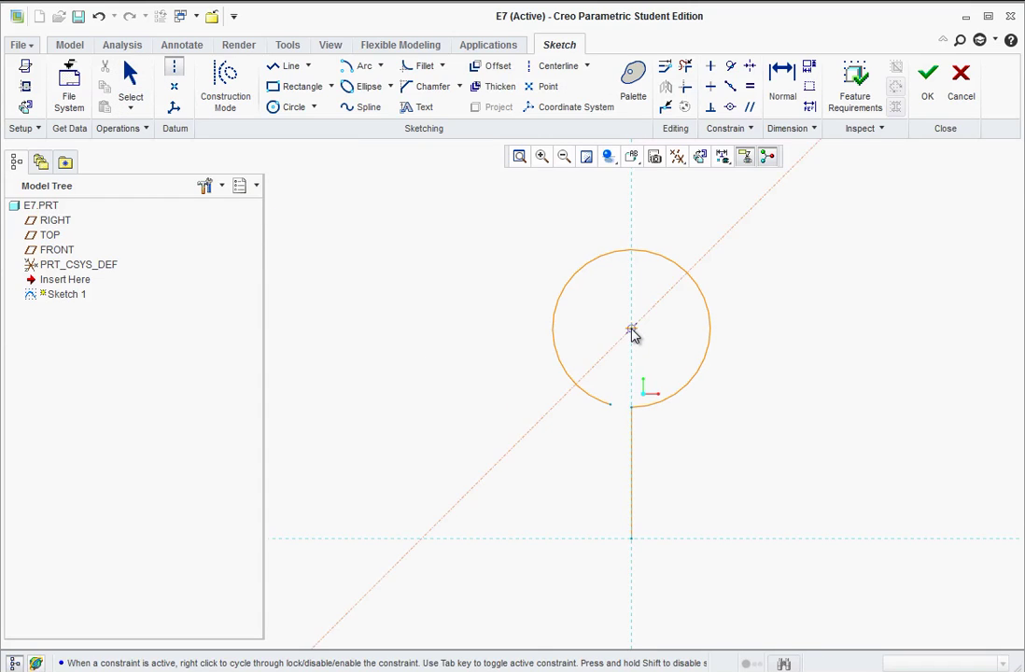
left_click(610, 408)
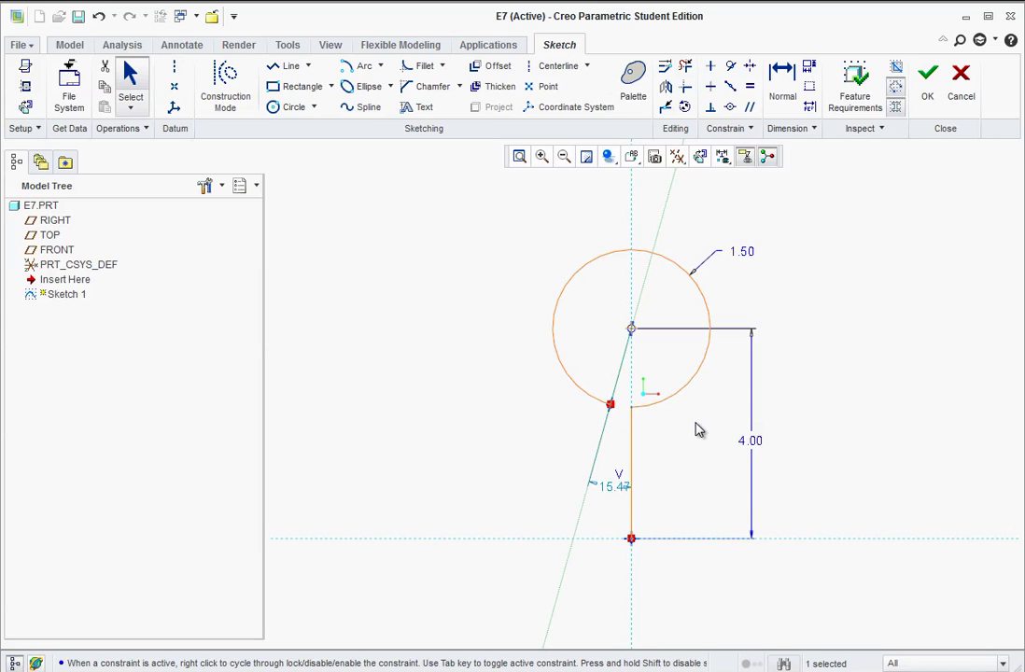
double_click(615, 496)
type("15")
key("Return")
left_click_drag(613, 488, 569, 475)
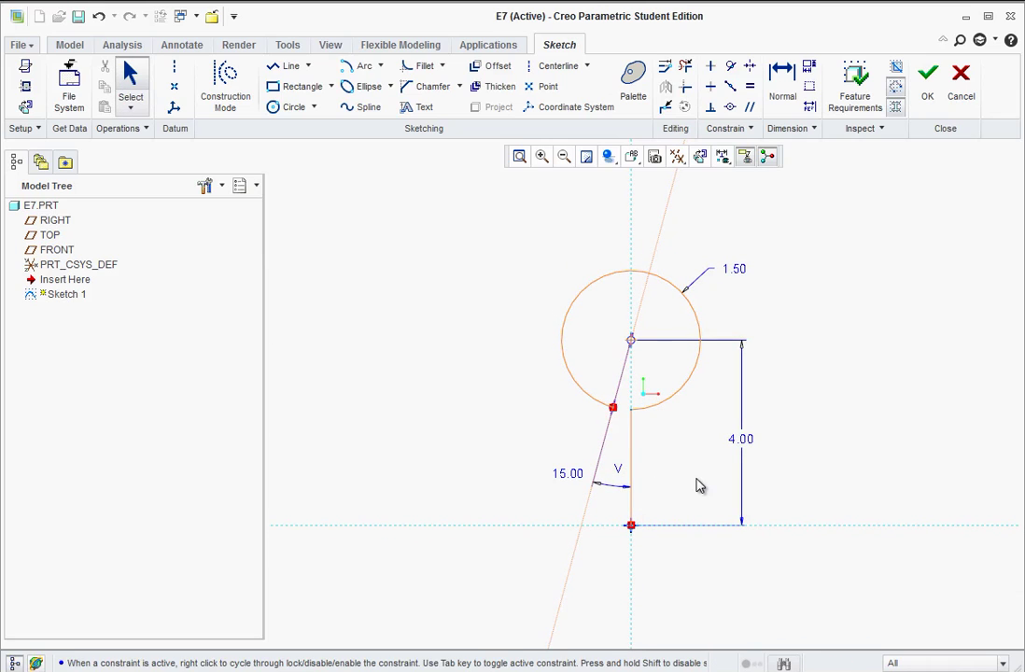
scroll(681, 434, "down", 2)
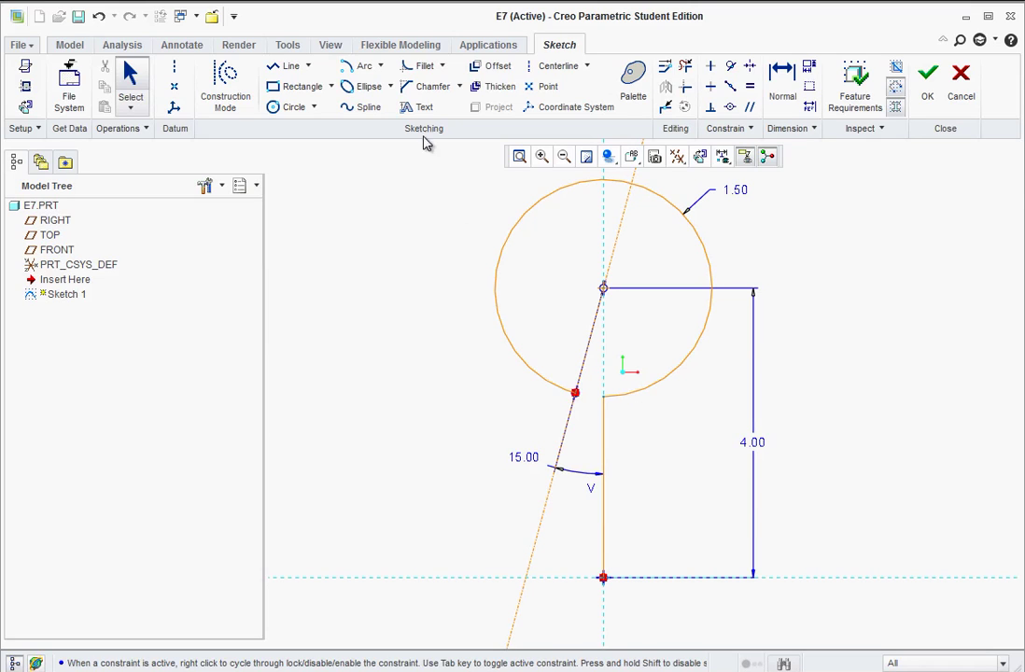
left_click(442, 66)
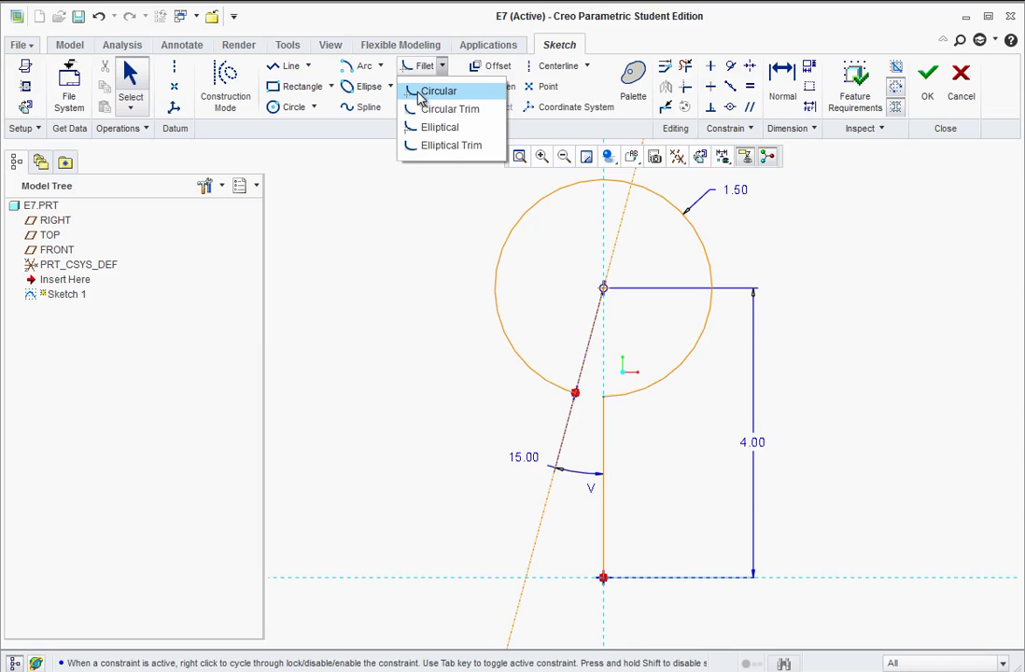
- Add a circular fillet between the vertical line and the eye circle with radius 1.00
left_click(417, 94)
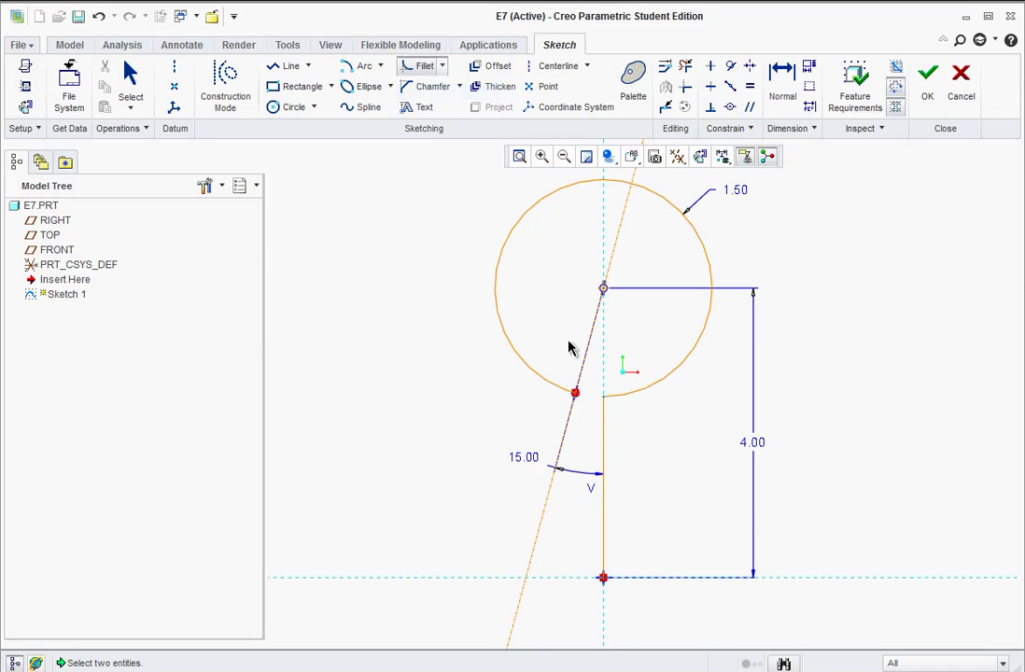
scroll(608, 414, "up", 3)
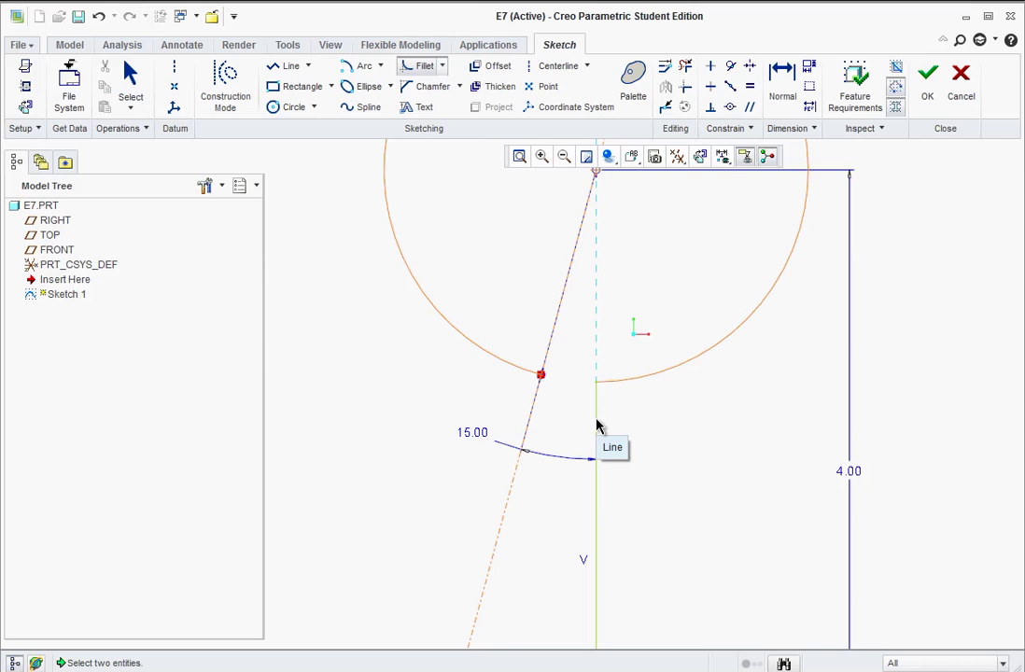
left_click(596, 422)
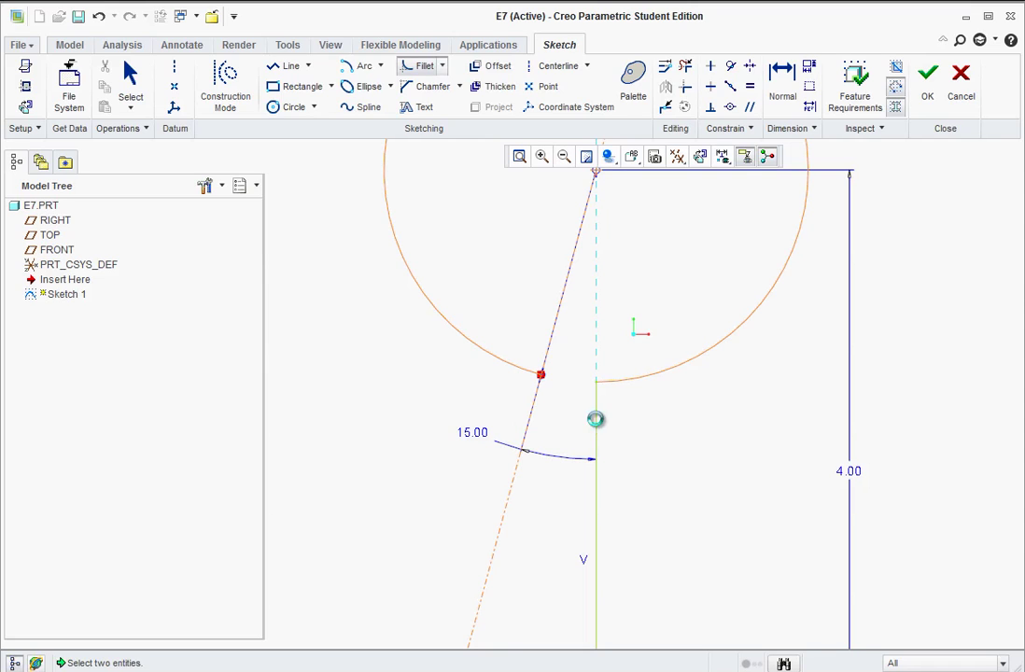
left_click(641, 382)
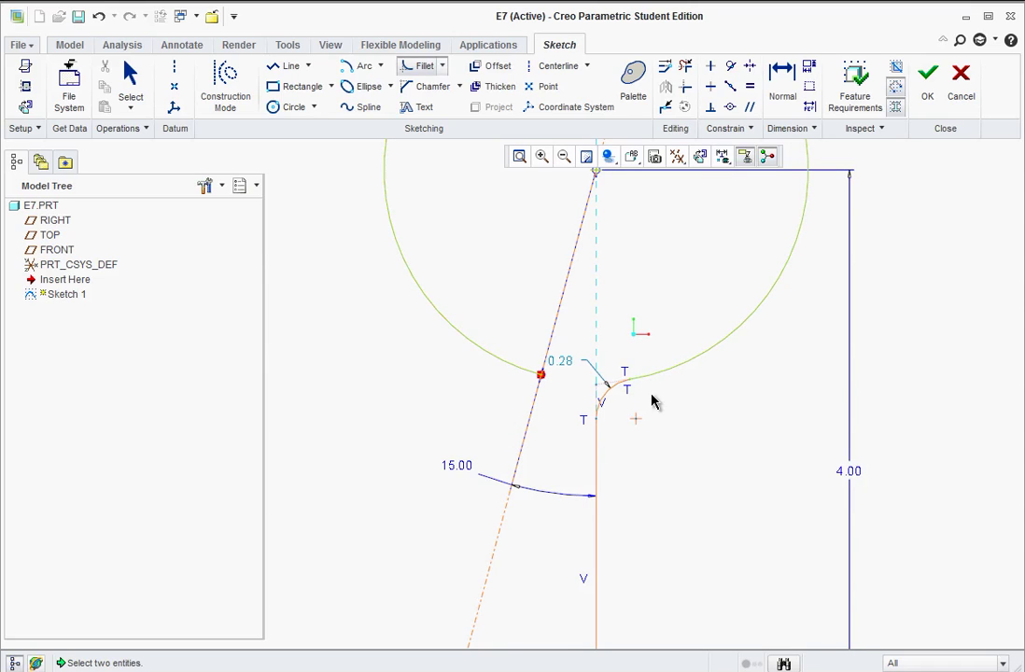
middle_click(657, 414)
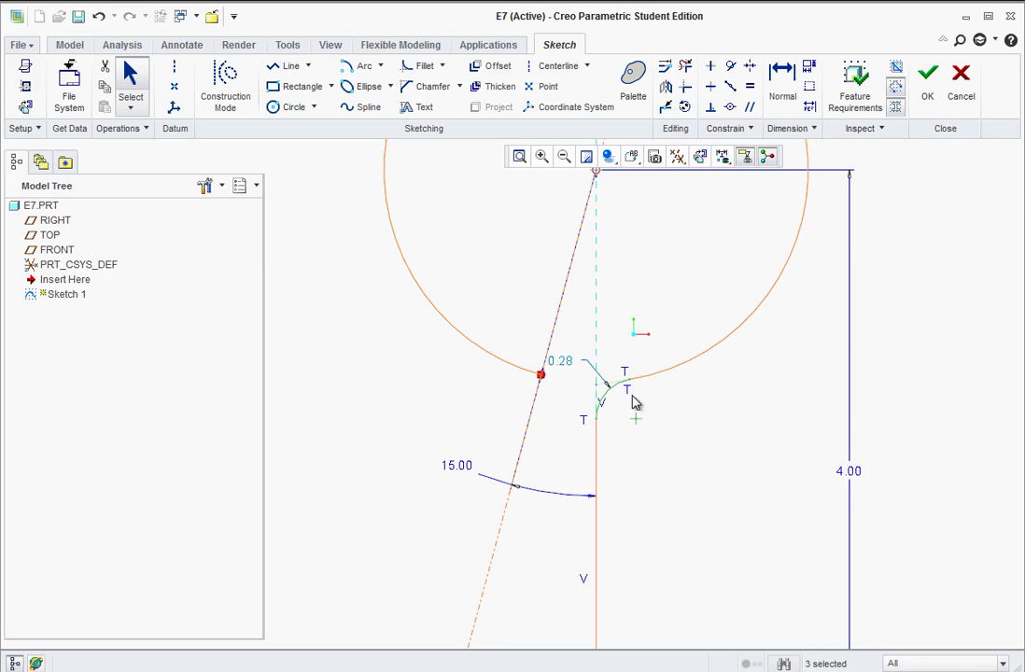
double_click(560, 362)
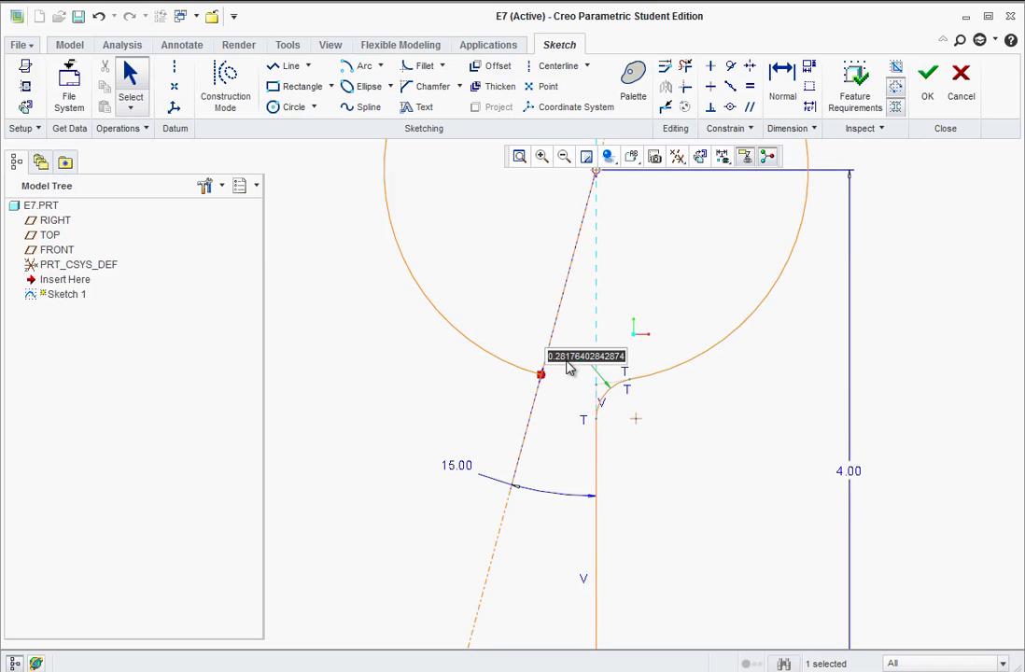
type("1")
key("Return")
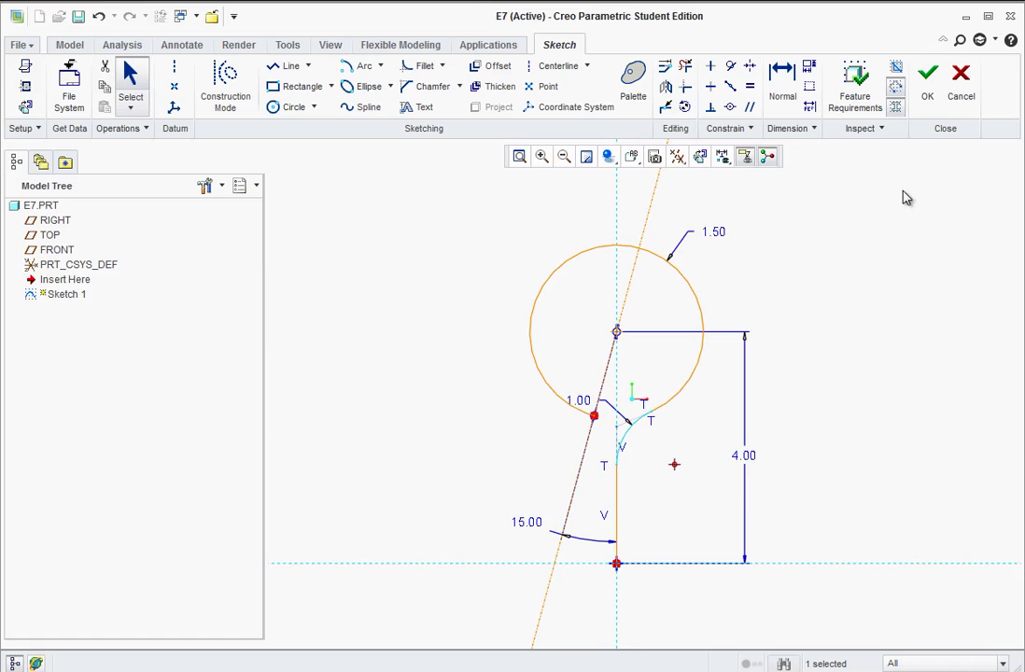
- Accept Sketch 1 and orbit to view the hook curve in 3D
left_click(929, 91)
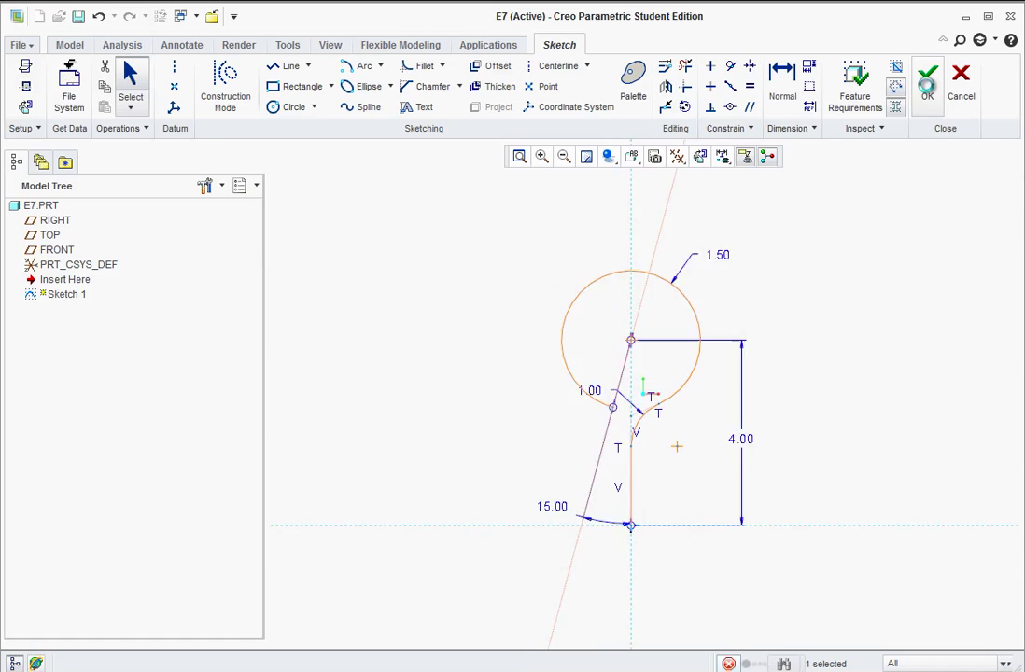
mouse_move(588, 459)
middle_mouse_down()
mouse_move(551, 401)
mouse_move(531, 424)
mouse_move(538, 437)
middle_mouse_up()
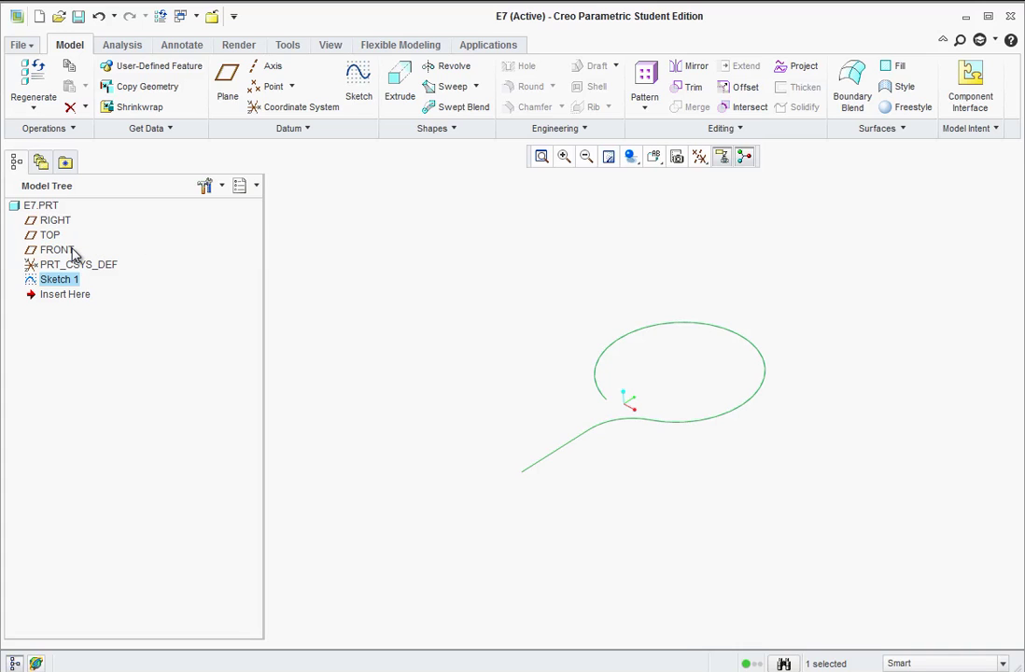
mouse_move(747, 517)
middle_mouse_down()
mouse_move(727, 457)
mouse_move(722, 485)
mouse_move(738, 511)
mouse_move(728, 504)
middle_mouse_up()
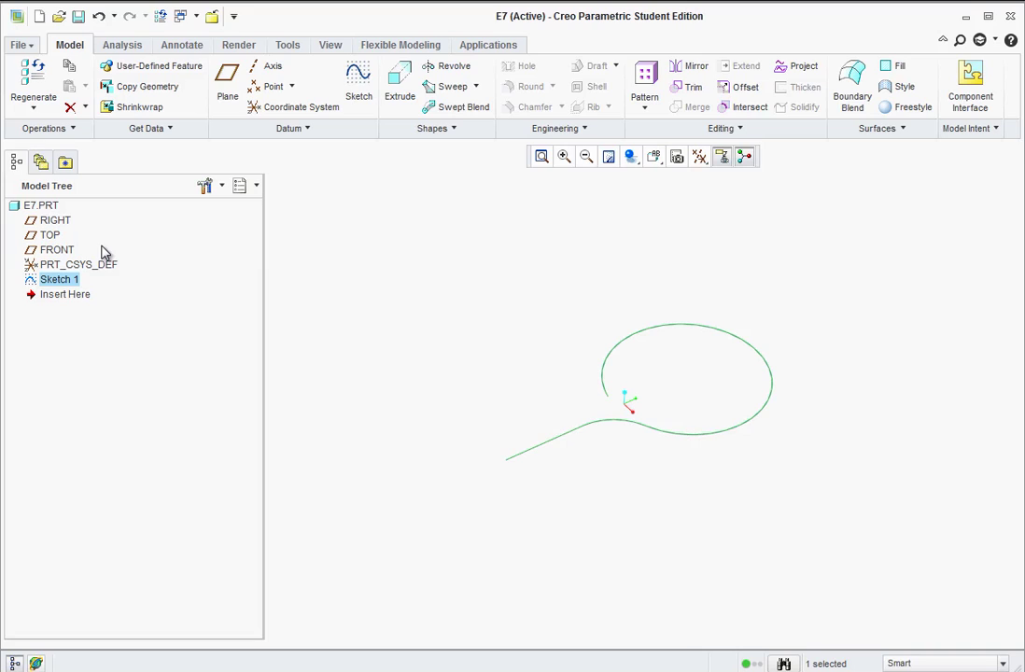
- Start Sketch 2 on the RIGHT plane, oriented straight on
left_click(54, 222)
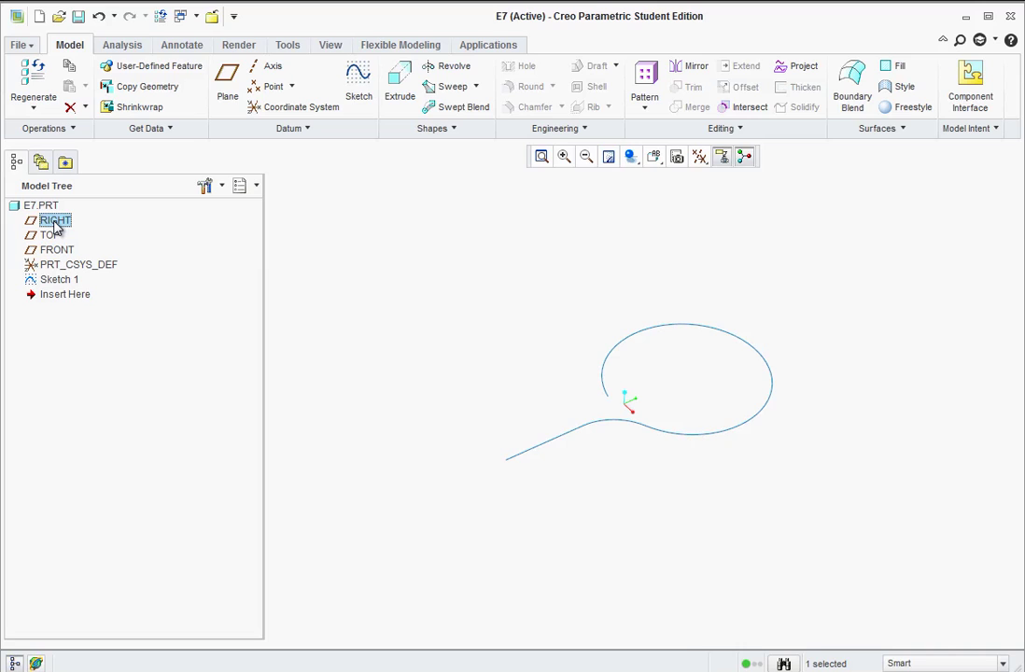
left_click(359, 84)
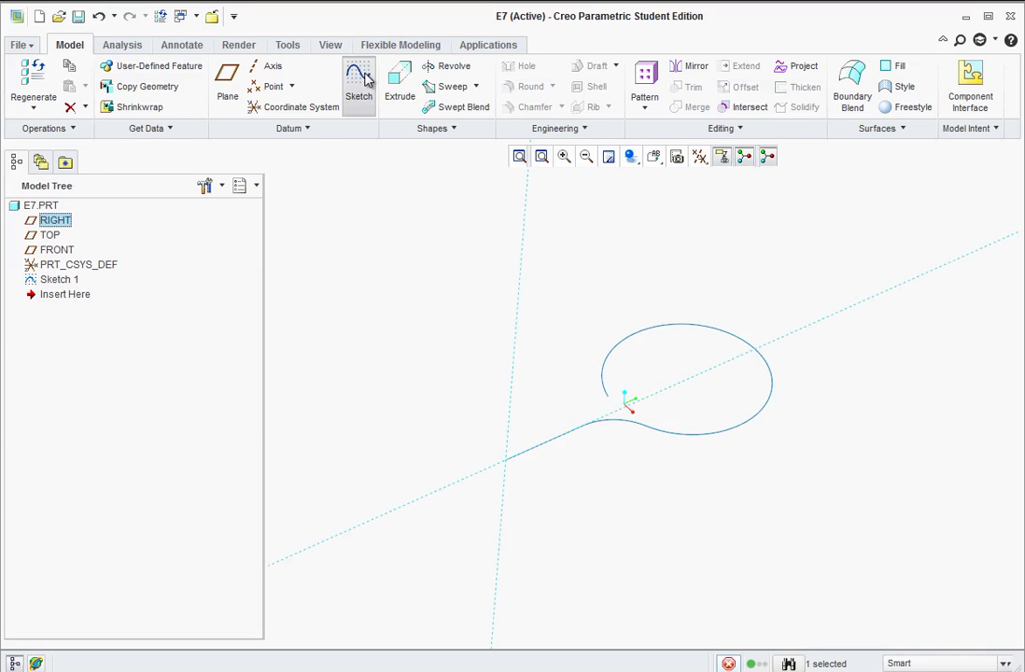
left_click(632, 156)
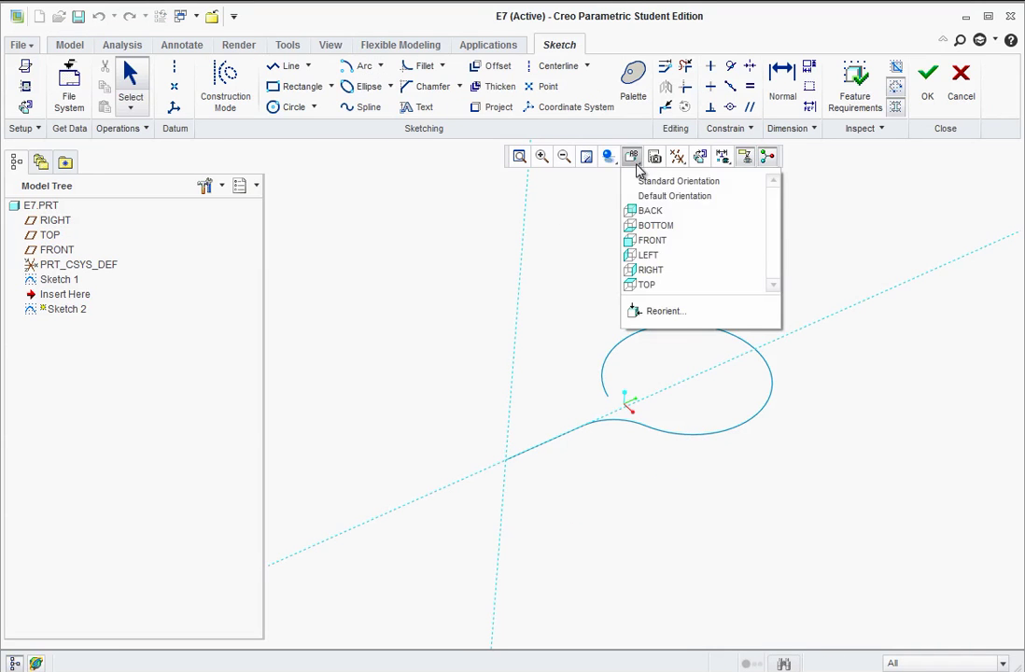
left_click(632, 270)
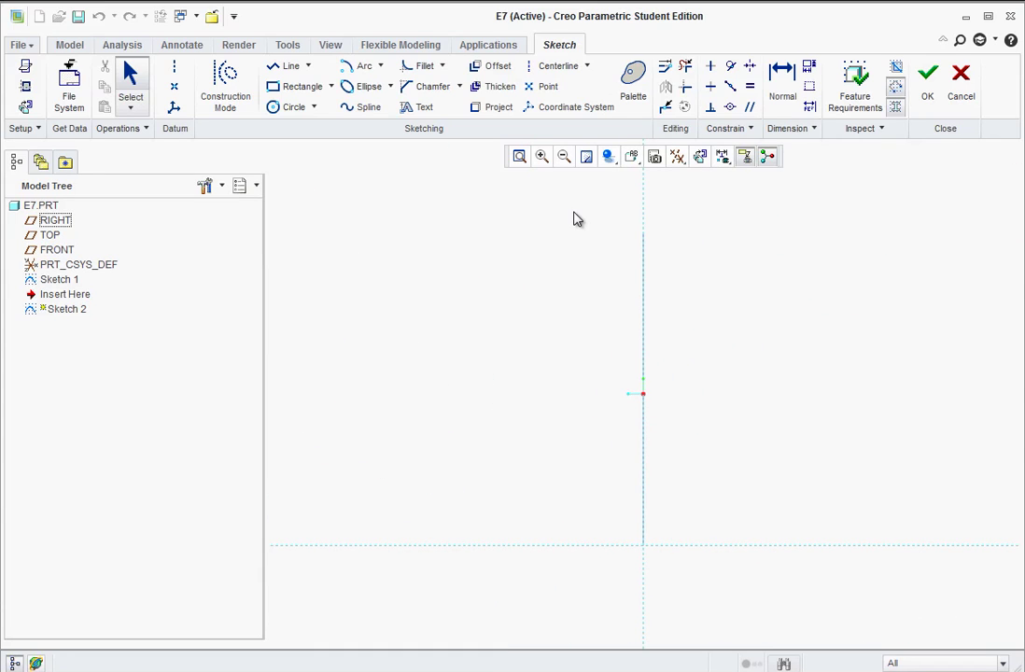
- Sketch a connected vertical, angled and vertical line chain starting at the origin
left_click(287, 65)
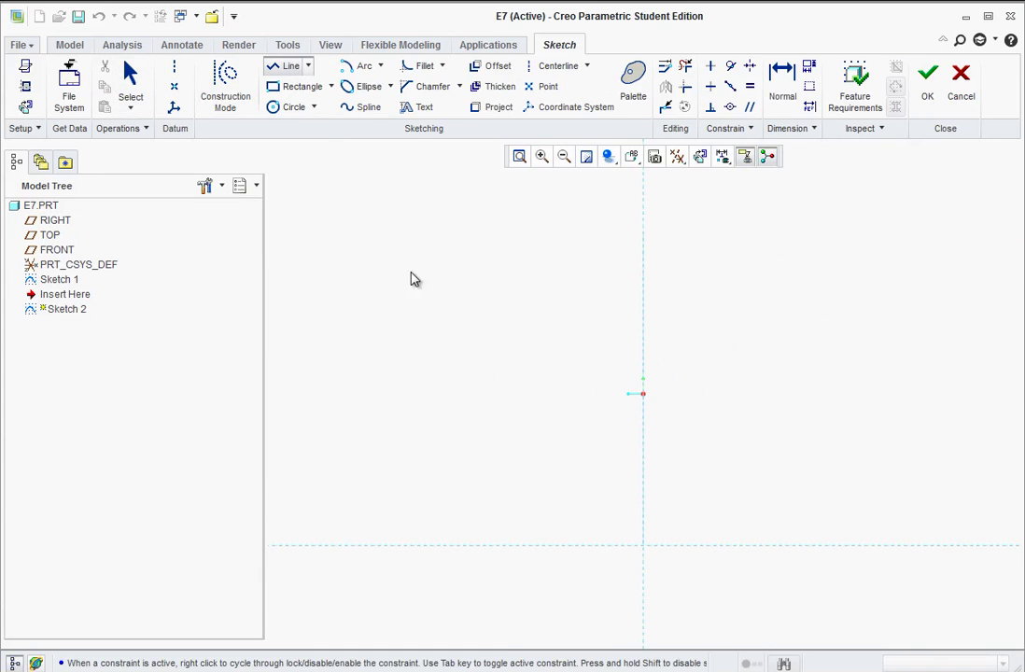
left_click(643, 547)
left_click(643, 455)
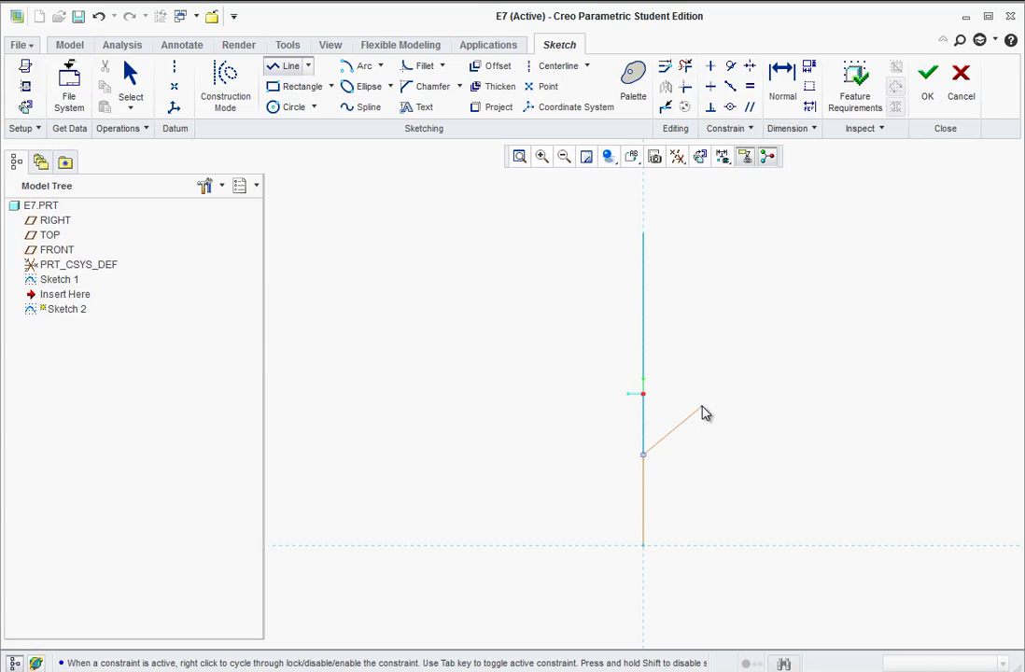
left_click(702, 407)
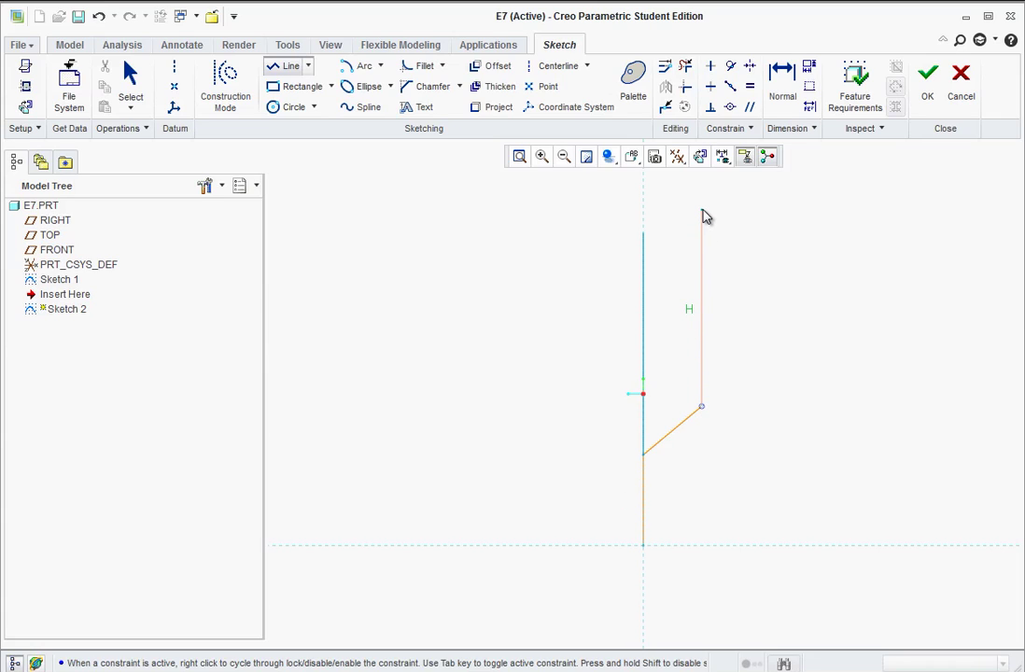
left_click(702, 211)
middle_click(762, 341)
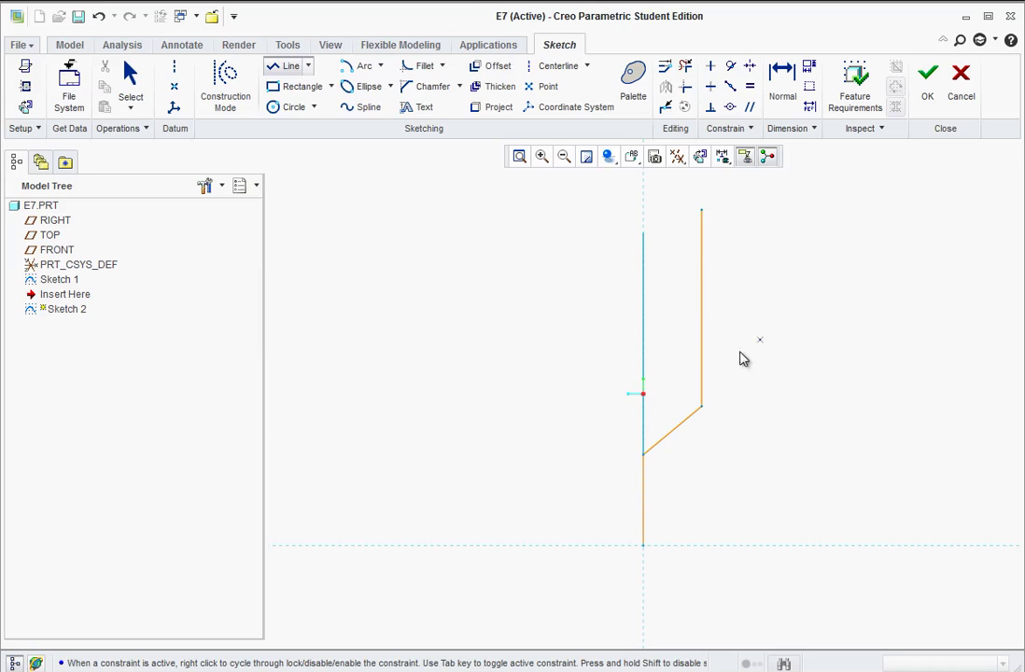
middle_click(771, 437)
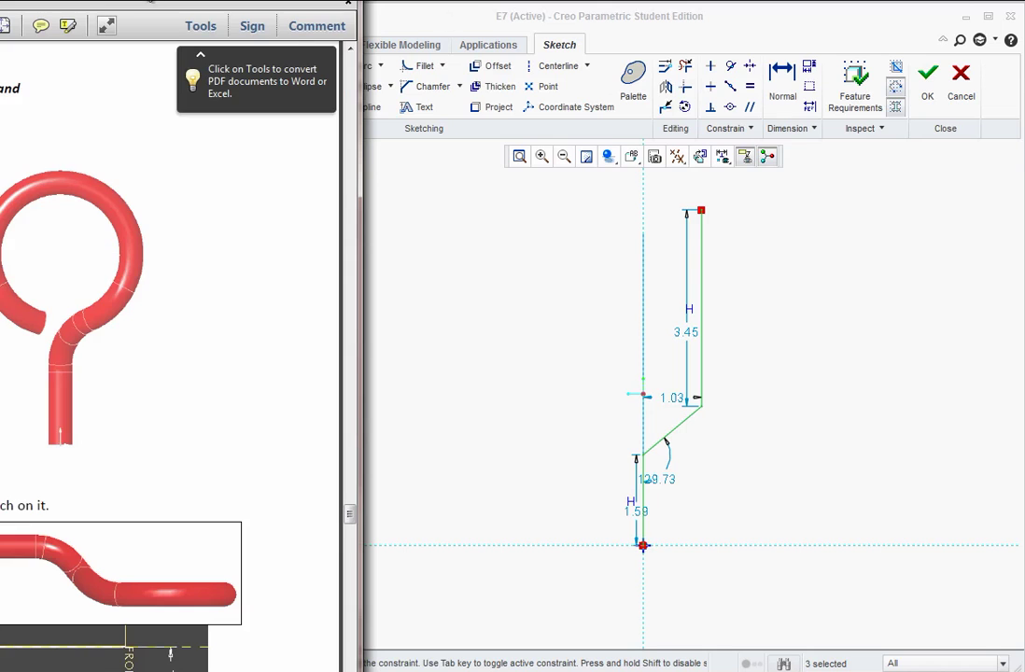
- Review the Right-plane sketch on PDF pages 67–68, then reposition Creo's 129.73° angle dimension
left_click_drag(144, 1, 737, 12)
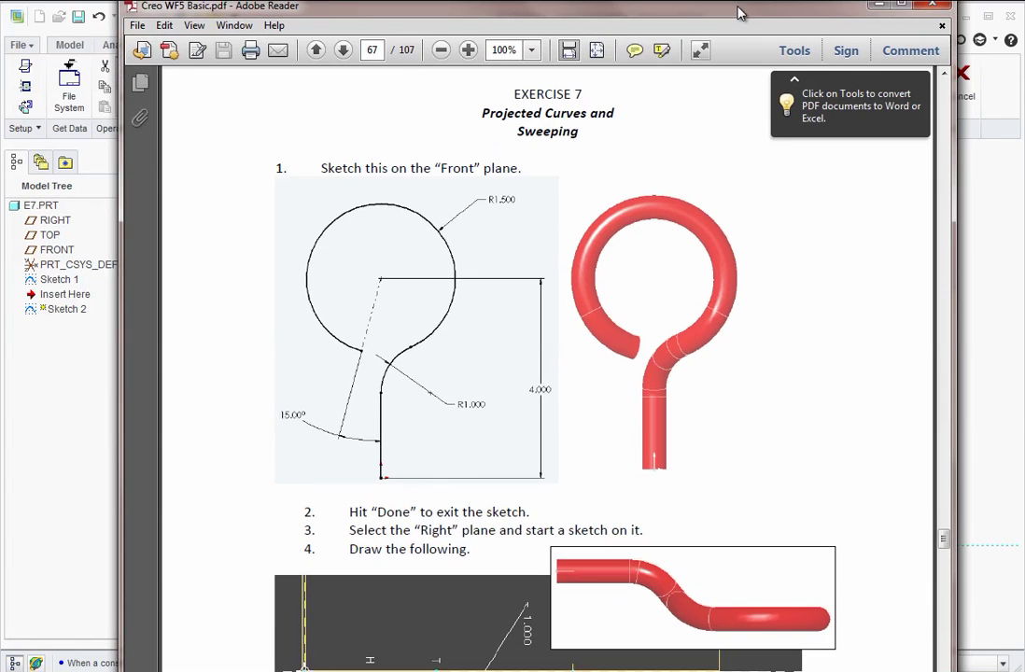
scroll(682, 528, "down", 10)
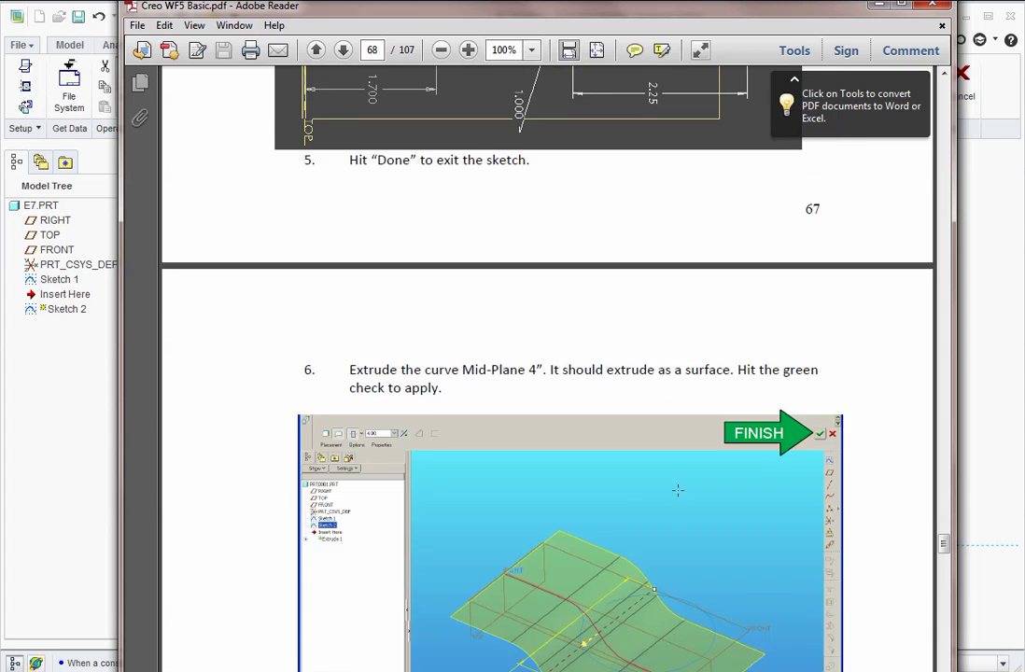
scroll(683, 530, "up", 3)
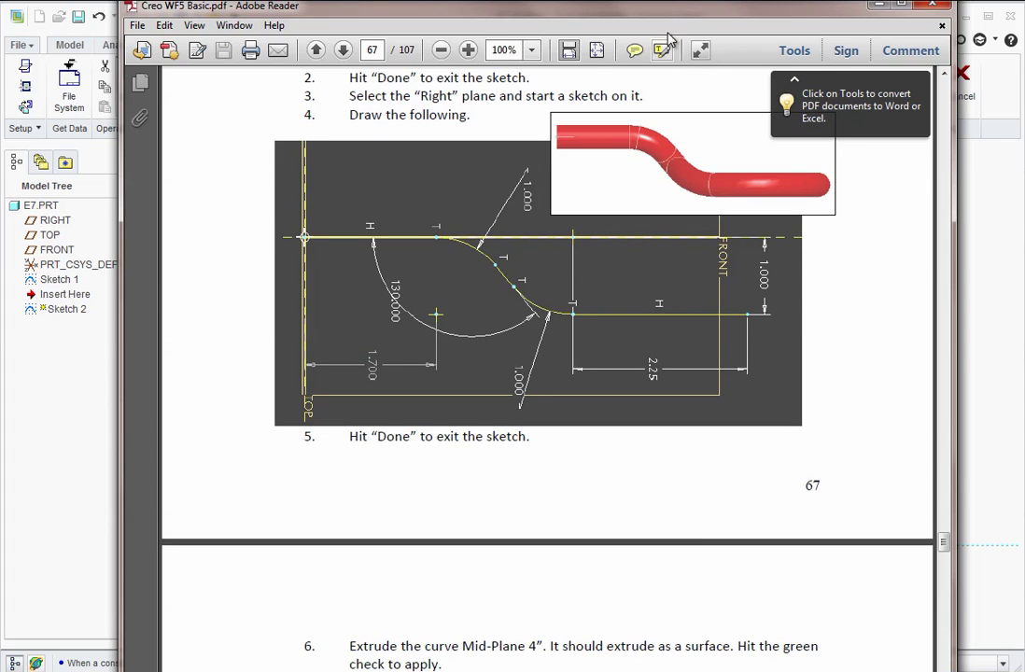
mouse_move(680, 8)
left_mouse_down()
mouse_move(488, 48)
mouse_move(410, 16)
mouse_move(72, 25)
left_mouse_up()
left_click_drag(667, 490, 693, 471)
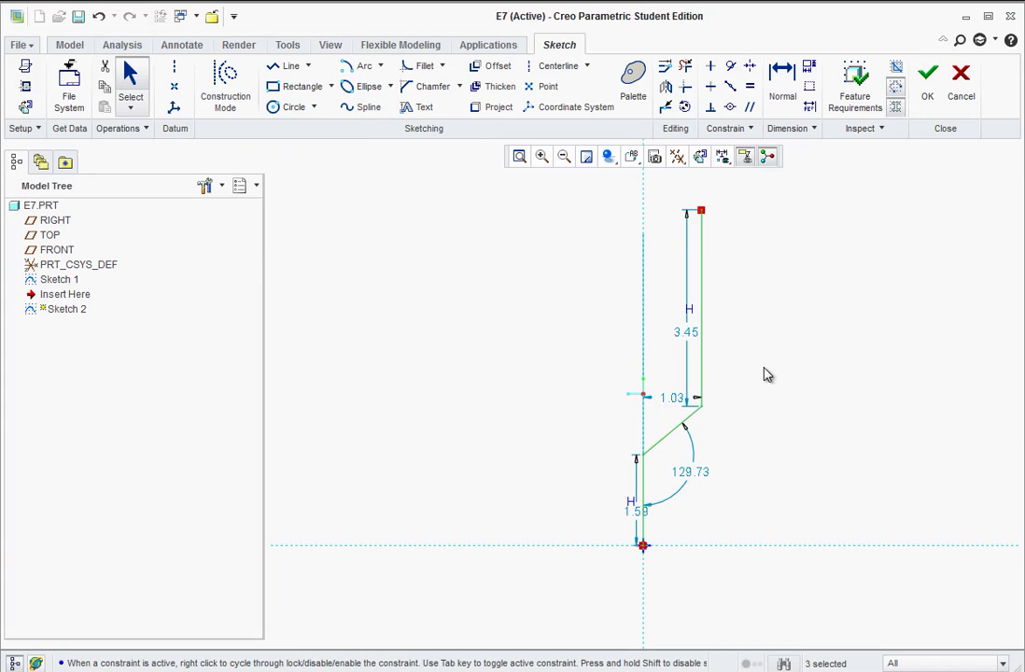
- Dimension the angle between the sloped and lower vertical lines as 130°
left_click(780, 101)
left_click(675, 443)
left_click(642, 495)
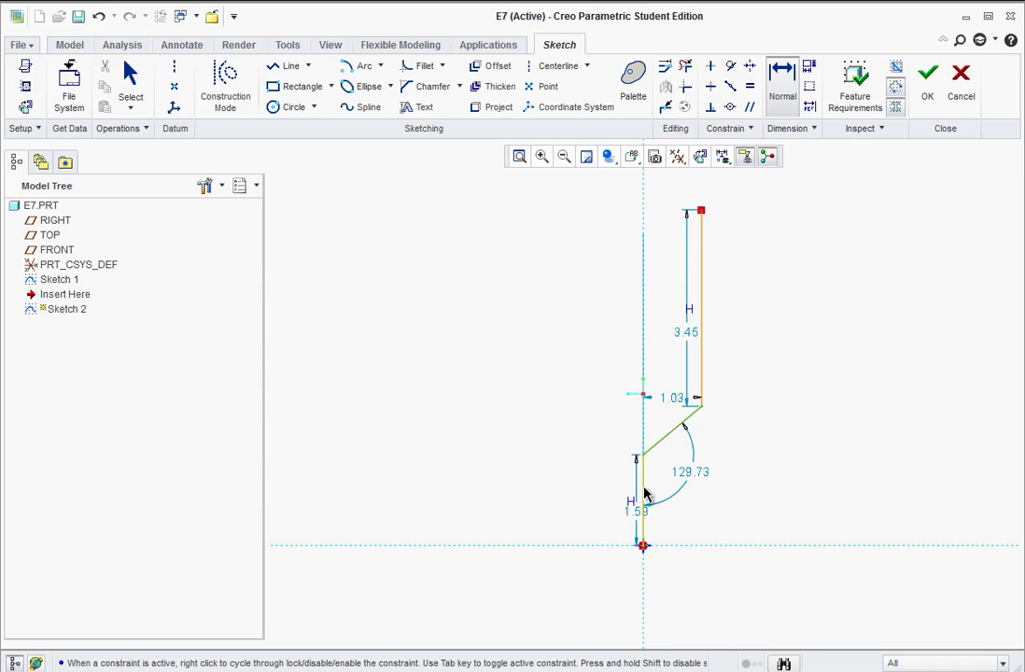
middle_click(737, 501)
type("1")
key("Return")
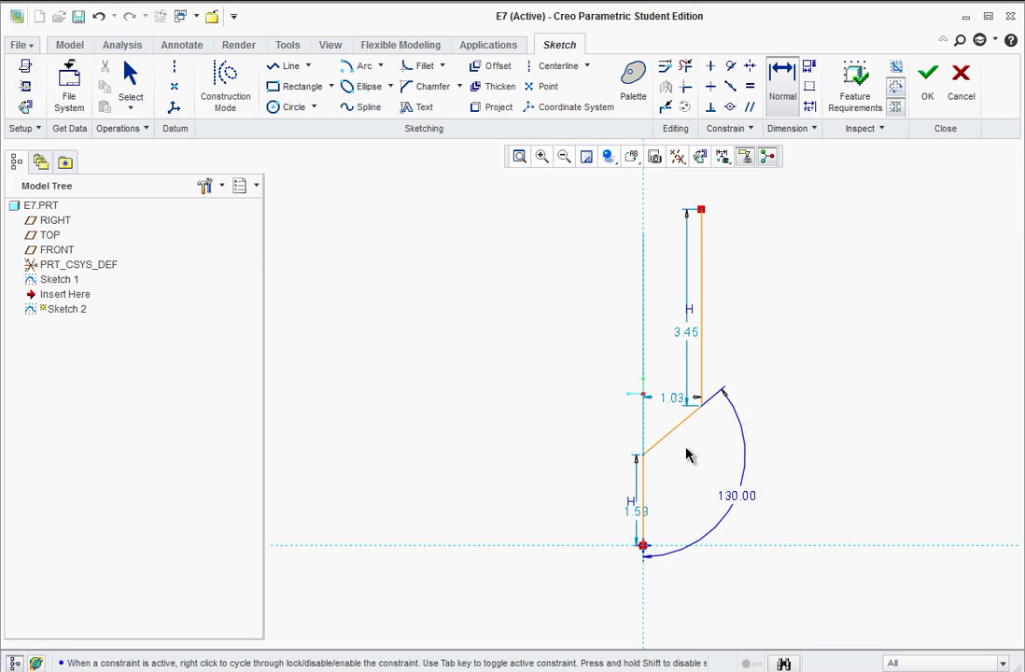
- Set the upper vertical line's offset from the vertical reference to 1.00
left_click(701, 314)
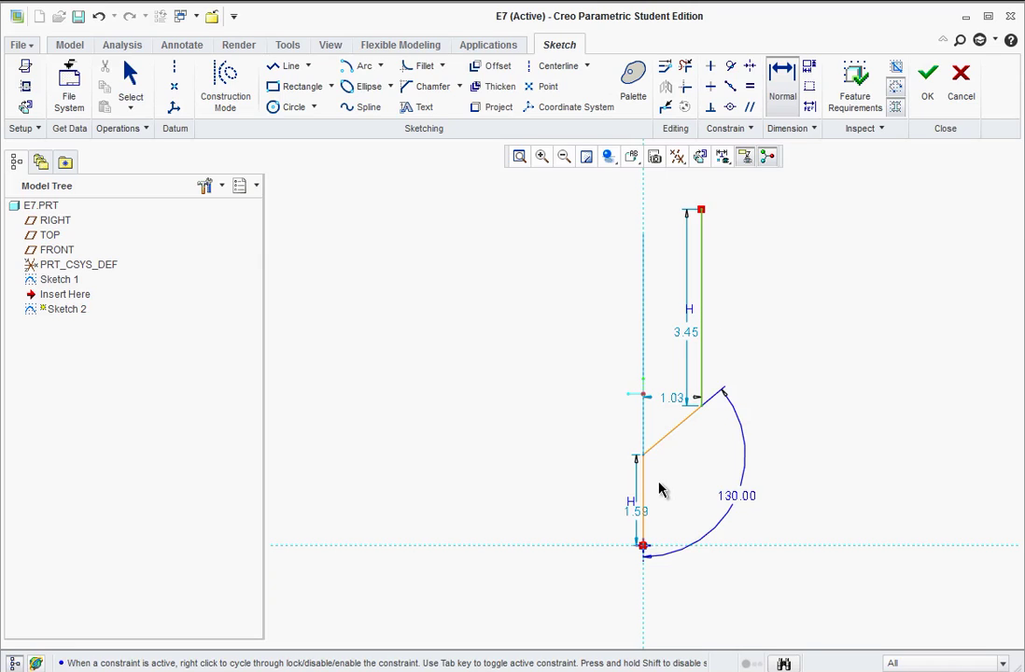
middle_click(674, 184)
type("1")
key("Return")
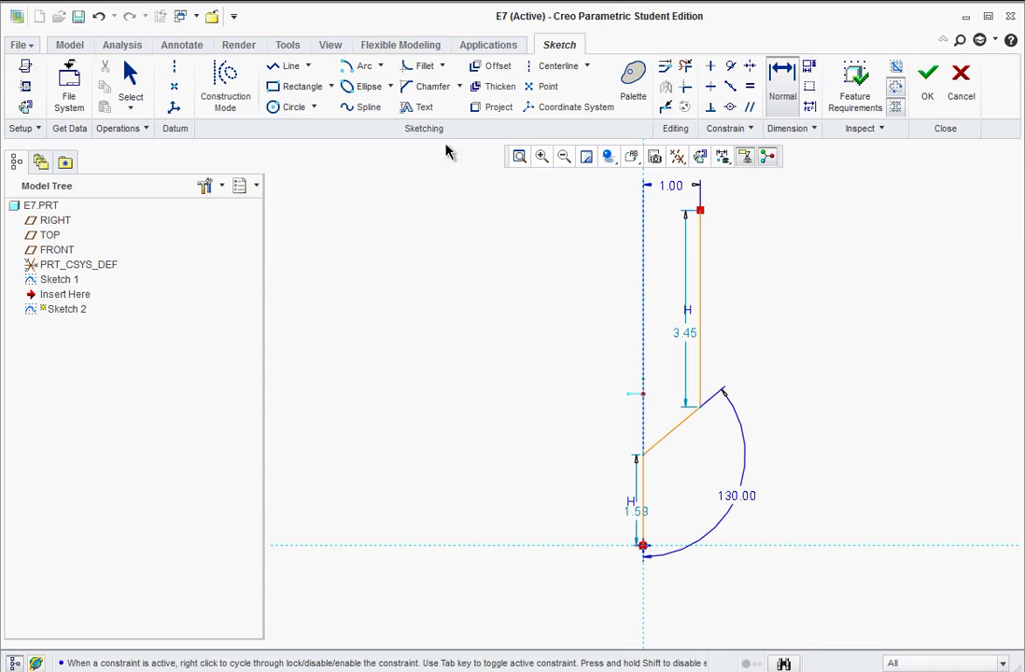
- Fillet the lower and upper bends between the vertical and diagonal lines
left_click(427, 67)
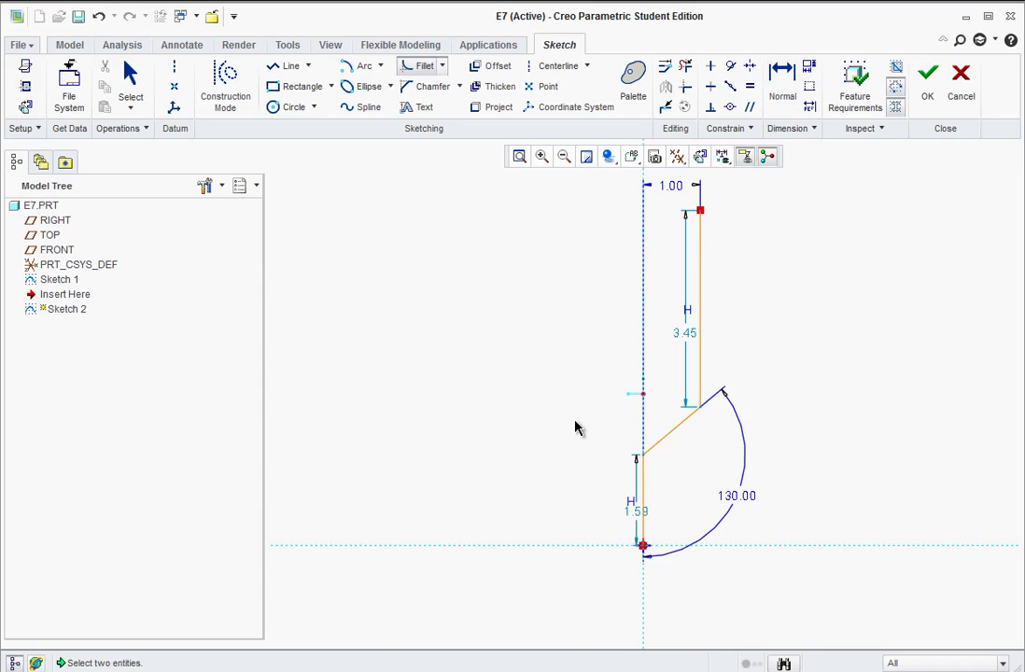
left_click(643, 483)
left_click(661, 449)
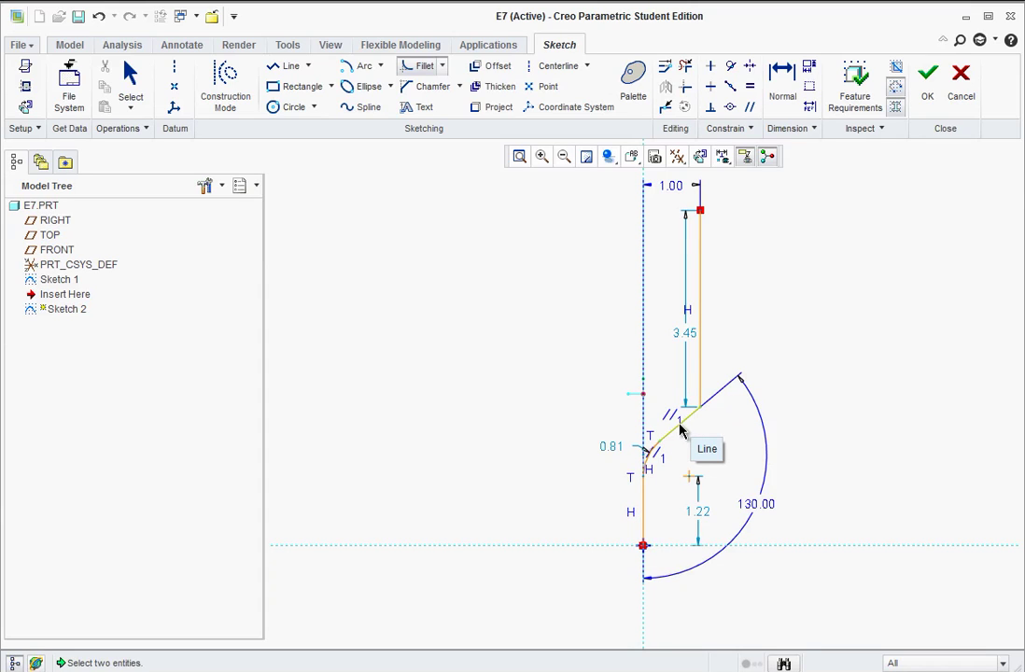
left_click(680, 425)
left_click(702, 382)
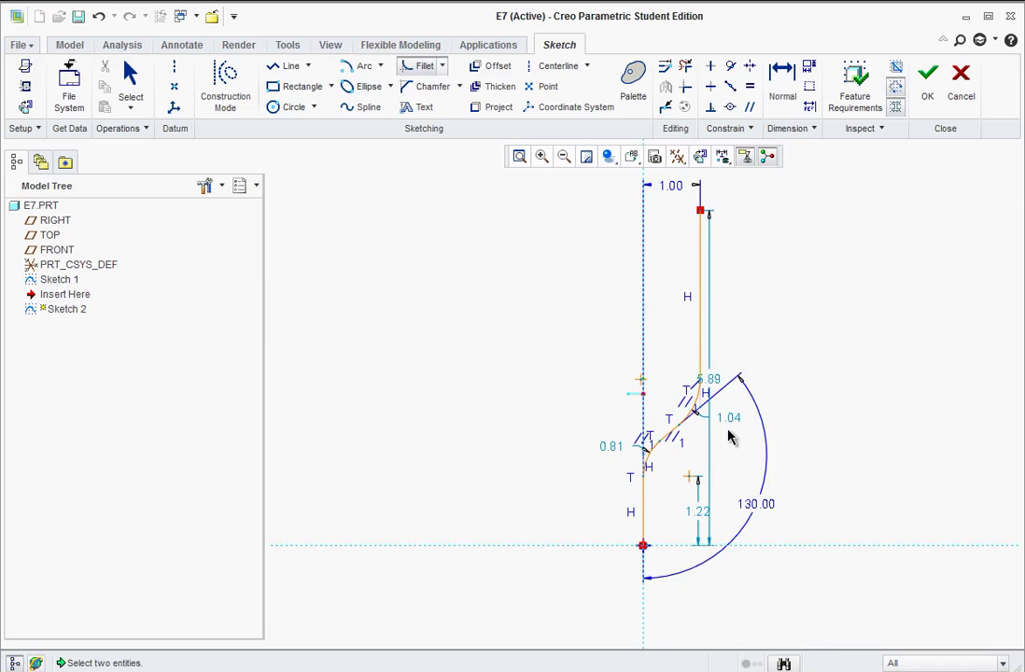
middle_click(737, 465)
- Change both fillet radii (0.81 and 1.04) to 1.00
double_click(610, 448)
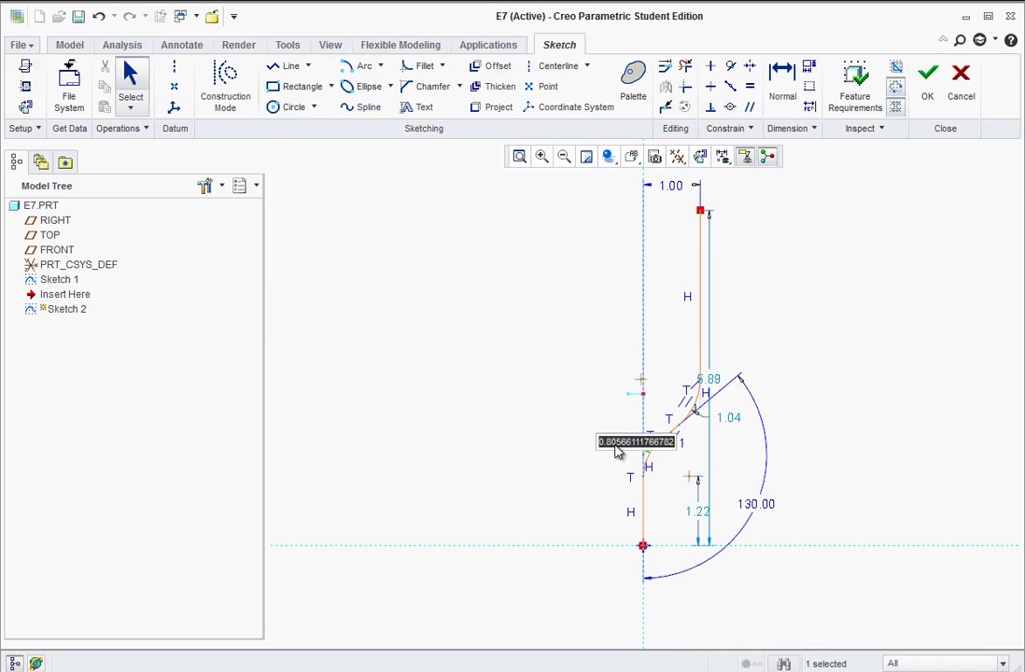
type("1")
key("Return")
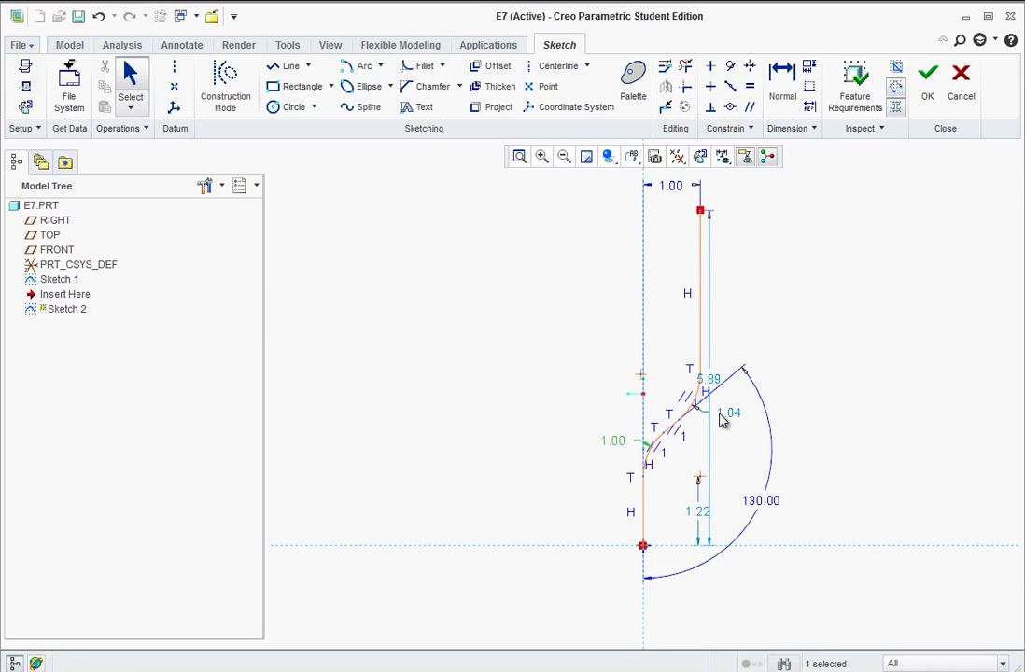
double_click(737, 415)
key("Return")
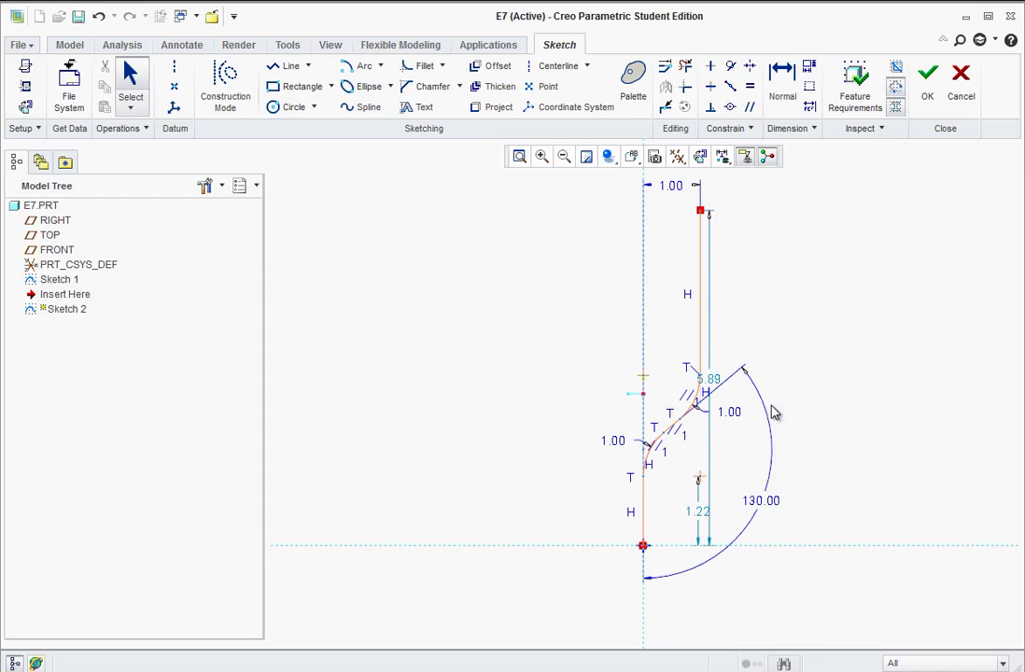
left_click(712, 380)
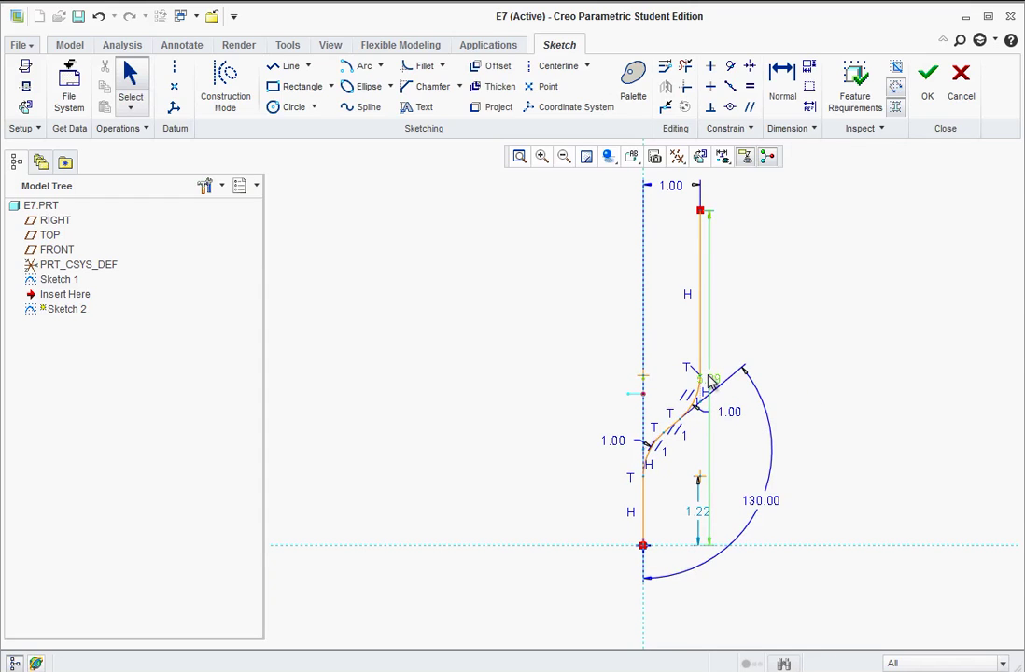
- Move the 5.89 dimension aside and change the arc centre height from 1.22 to 1.70
left_click_drag(712, 381, 800, 392)
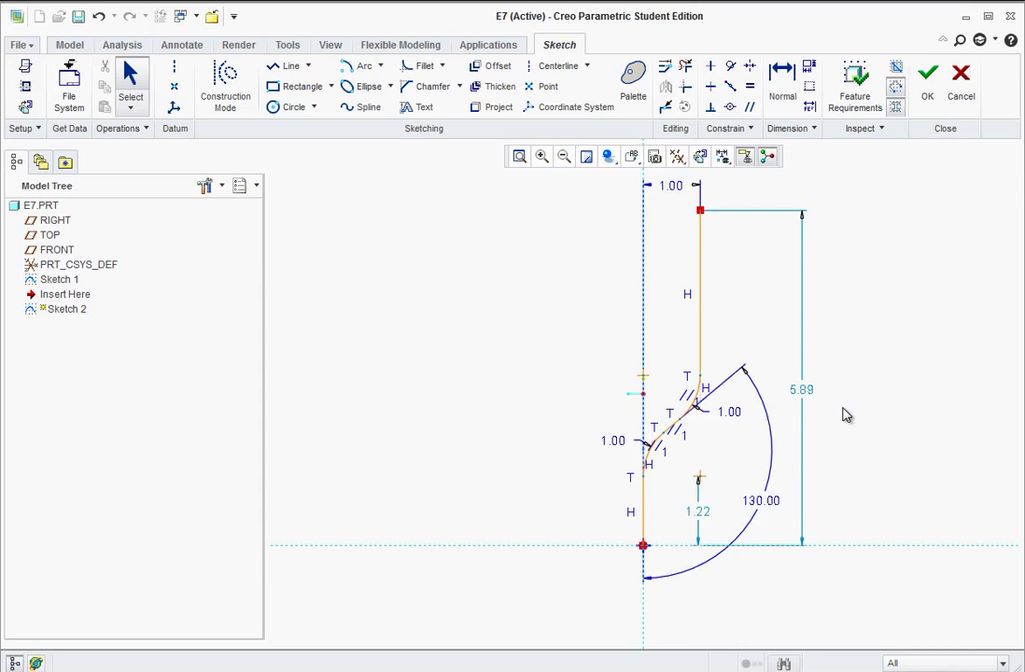
left_click_drag(700, 520, 717, 513)
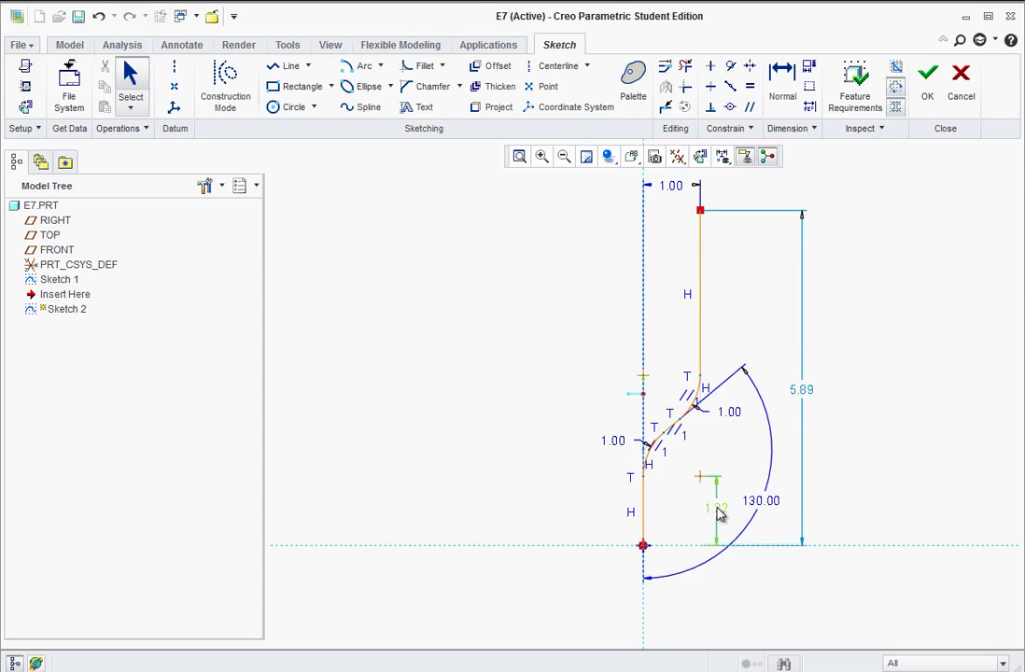
double_click(718, 514)
type("1.7")
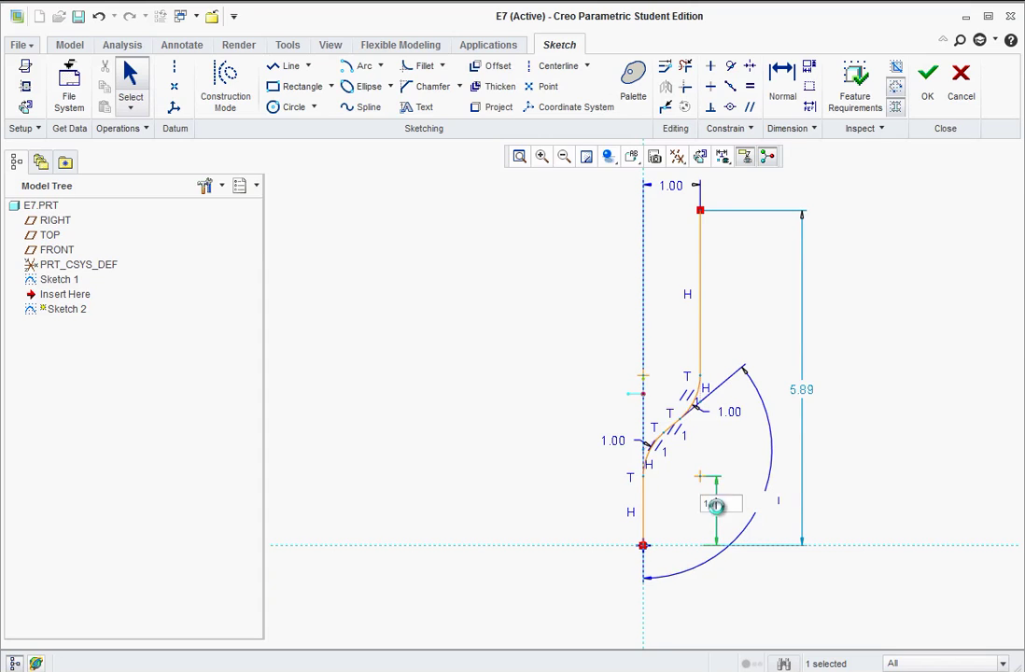
key("Return")
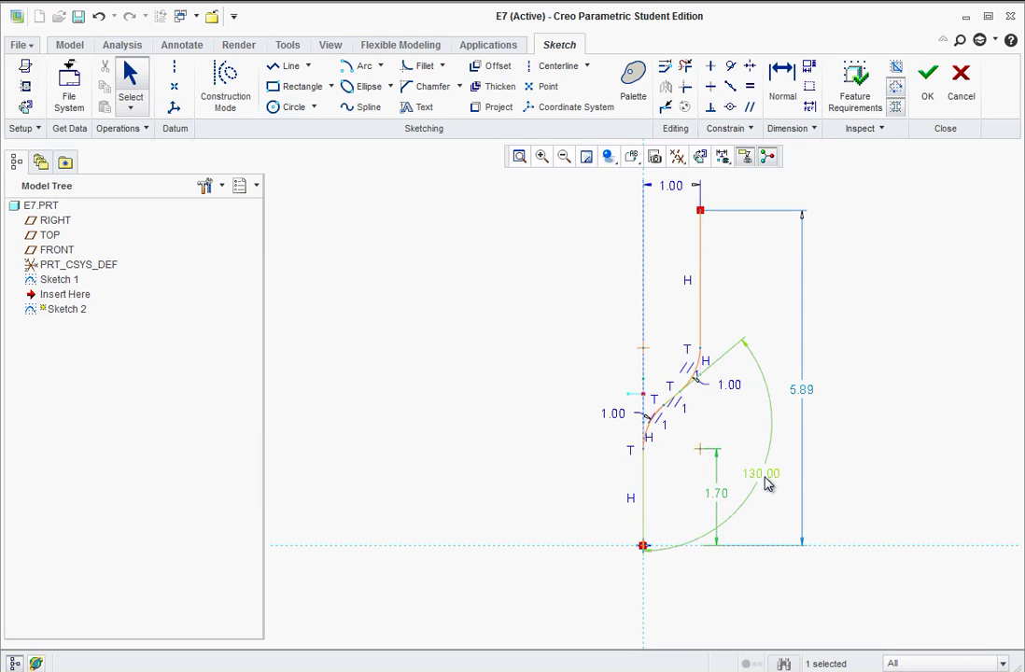
- Check the tutorial PDF, then begin a new dimension on the upper vertical leg
key("alt+Tab")
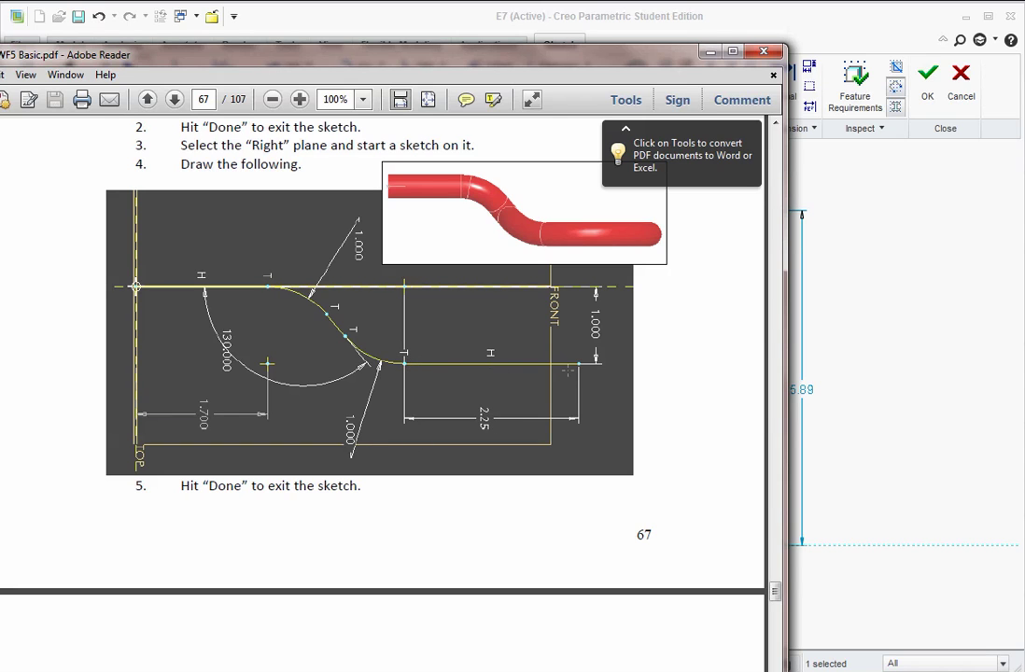
left_click_drag(517, 56, 217, 19)
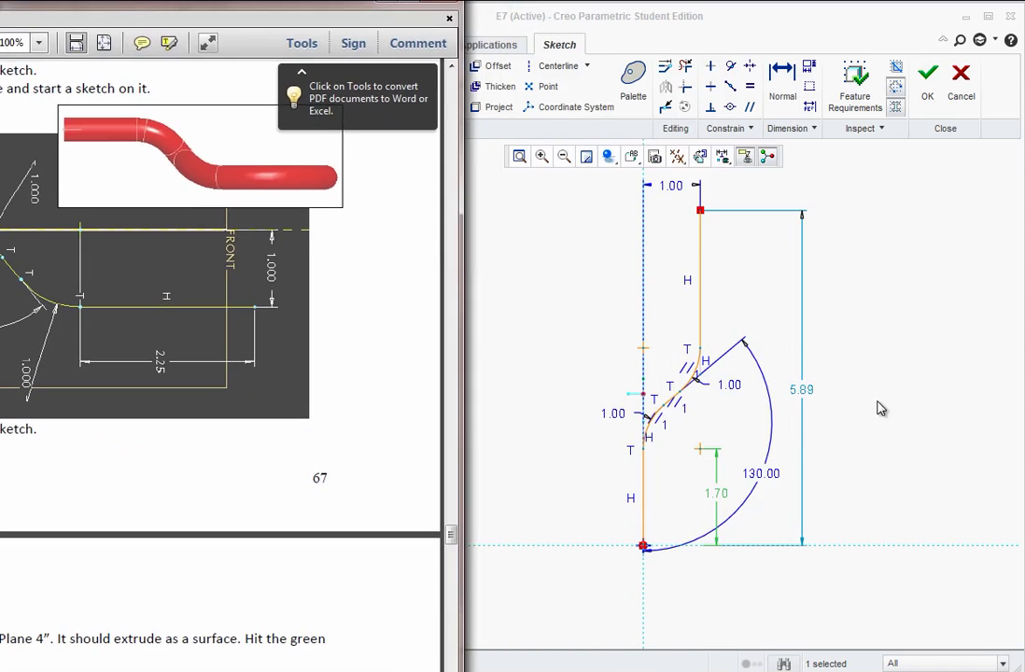
left_click(849, 338)
left_click(782, 84)
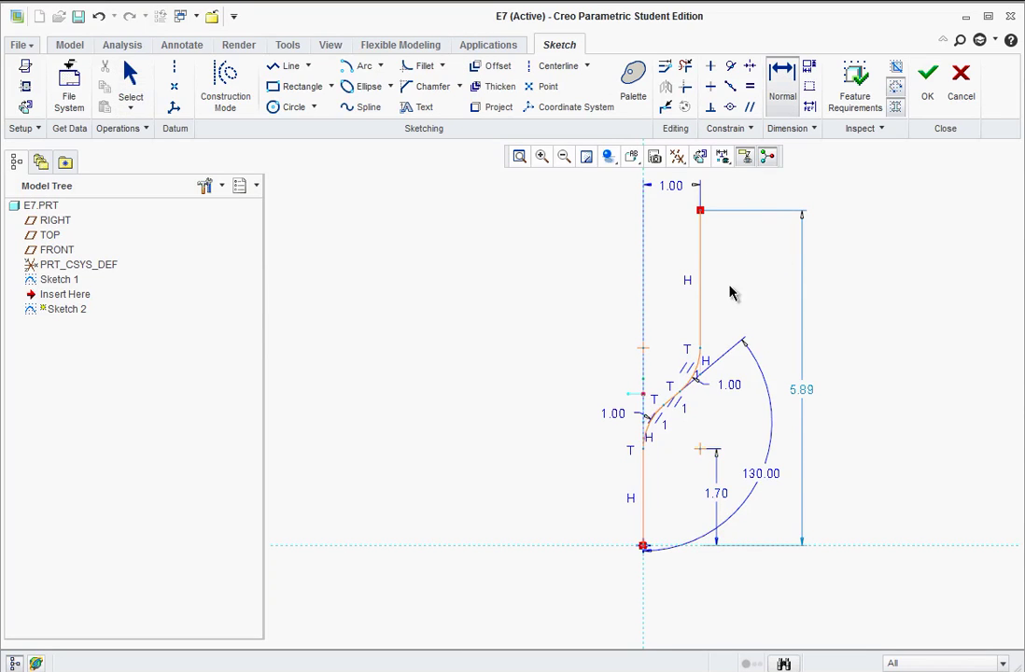
left_click(699, 303)
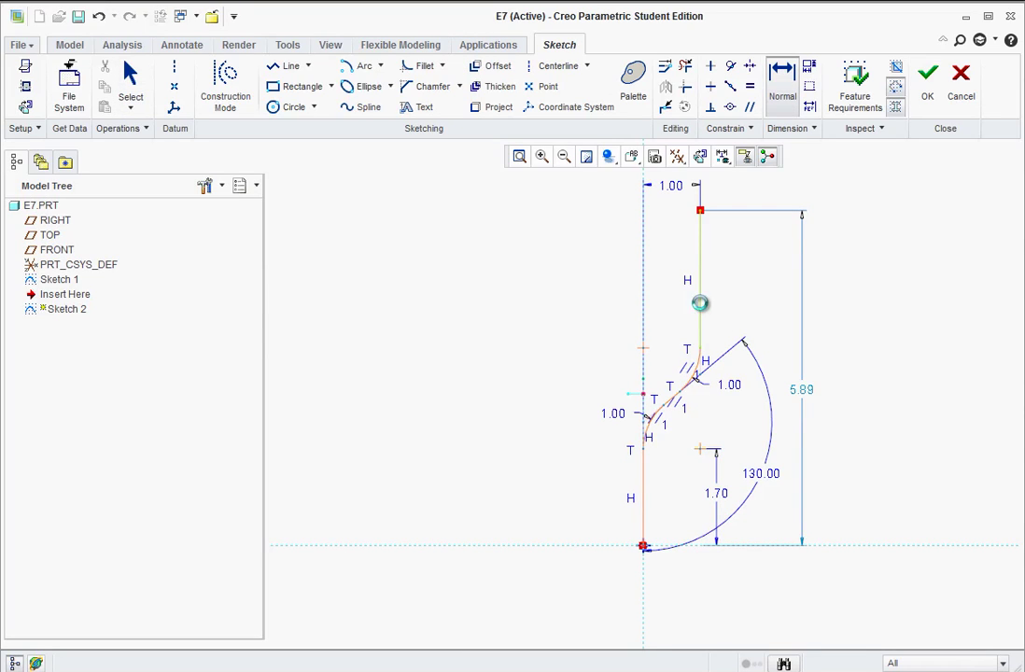
- Dimension the upper vertical leg to 2.25 and commit the 1.70 dimension
middle_click(754, 285)
type("2.2")
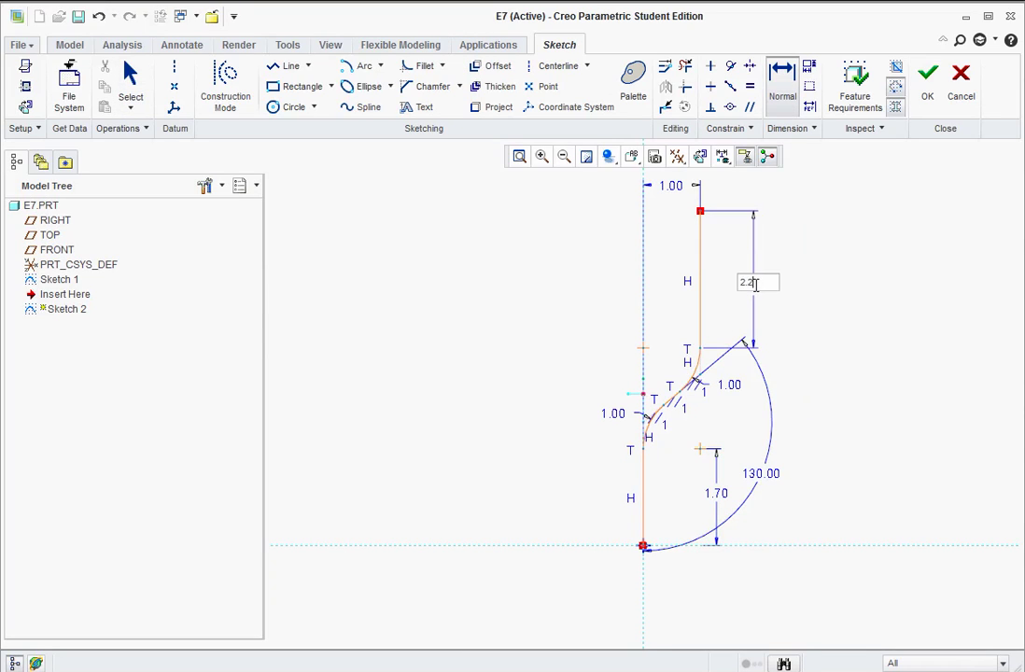
type("5")
key("Return")
middle_click(718, 501)
middle_click(786, 503)
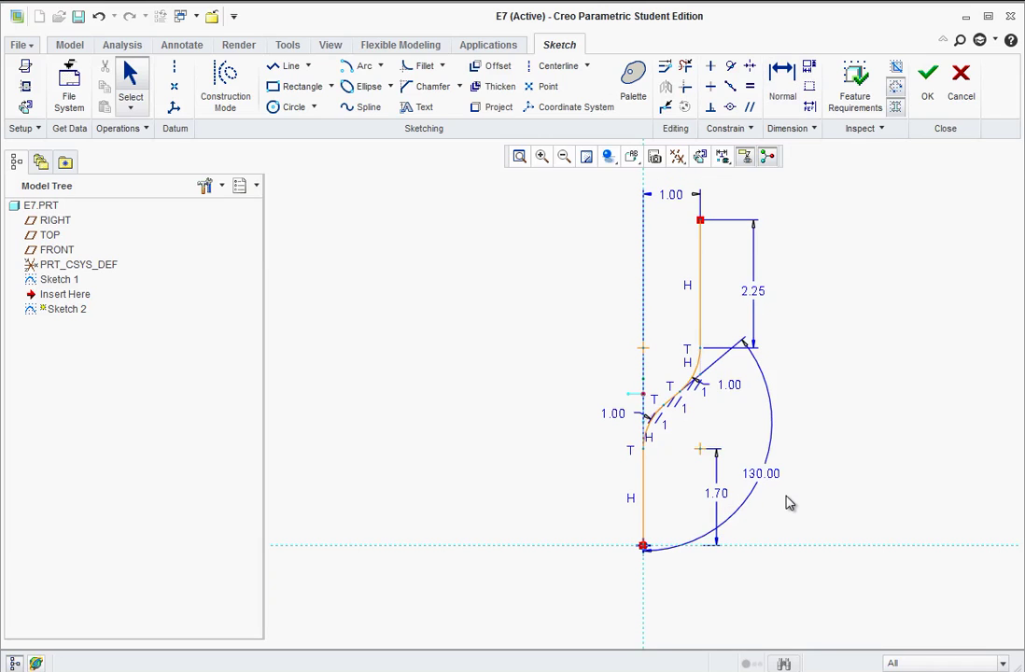
- Move the 1.70, 2.25 and 1.00 radius dimensions to the right and finish Sketch 2
left_click_drag(717, 496, 821, 494)
left_click_drag(754, 293, 821, 289)
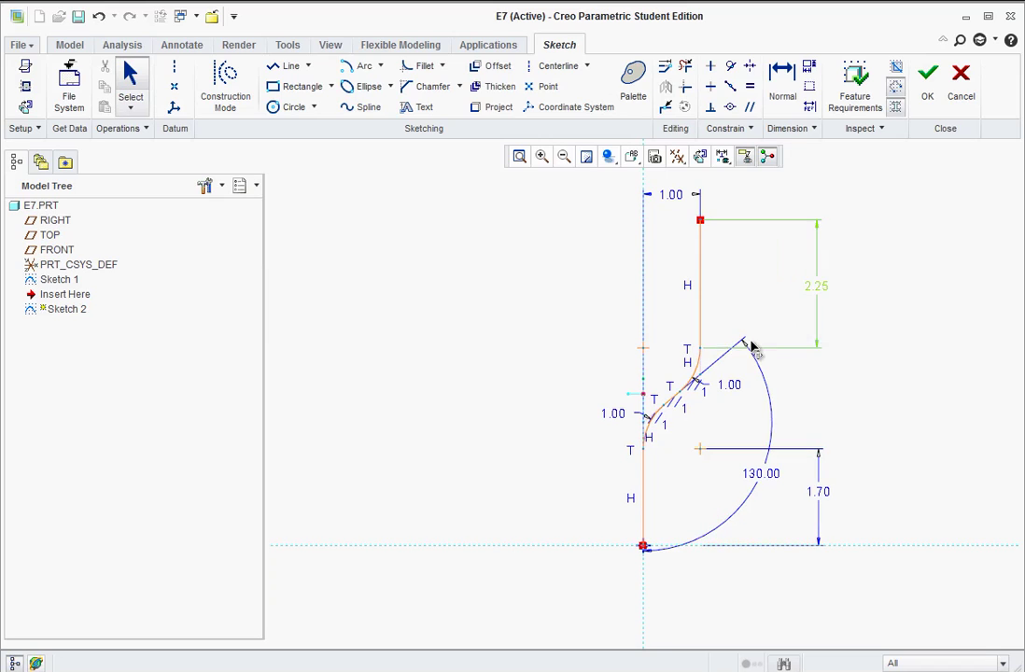
left_click_drag(730, 389, 776, 402)
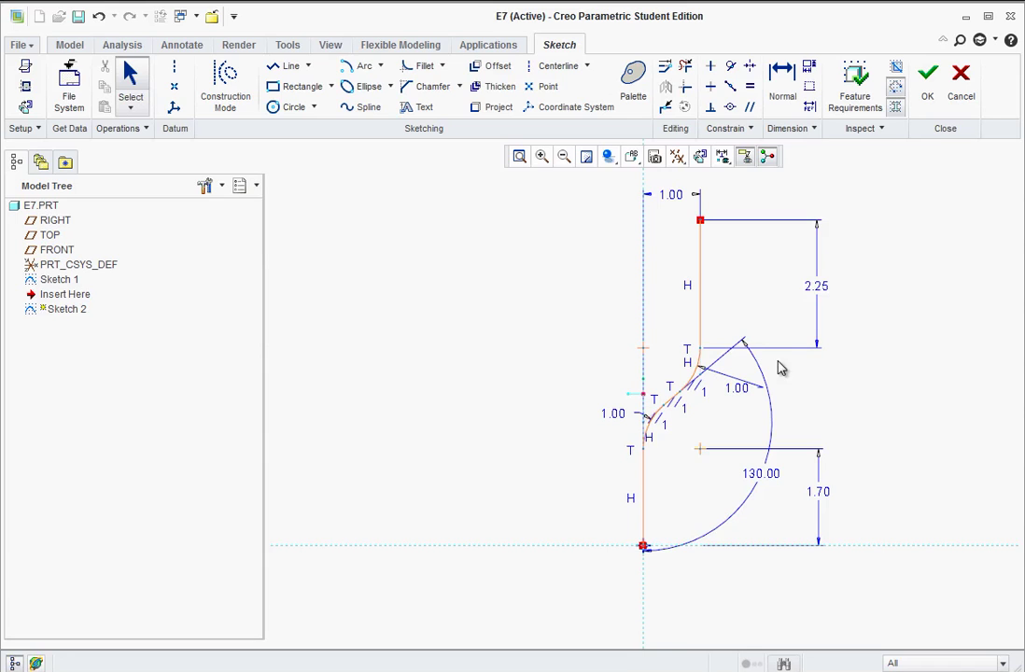
mouse_move(578, 350)
middle_mouse_down()
mouse_move(622, 359)
mouse_move(613, 343)
middle_mouse_up()
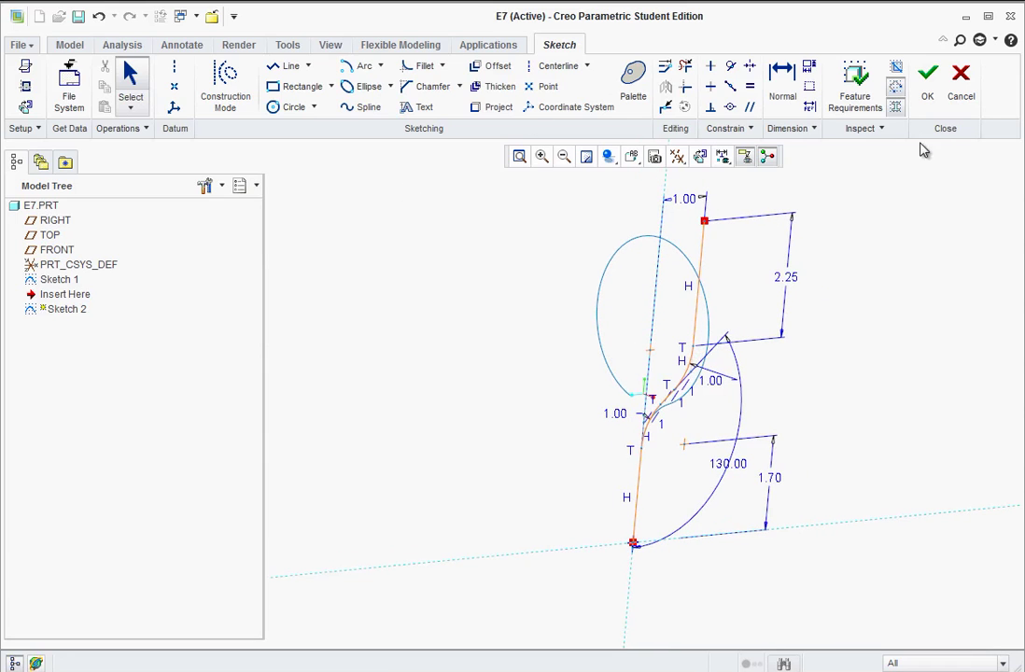
left_click(926, 84)
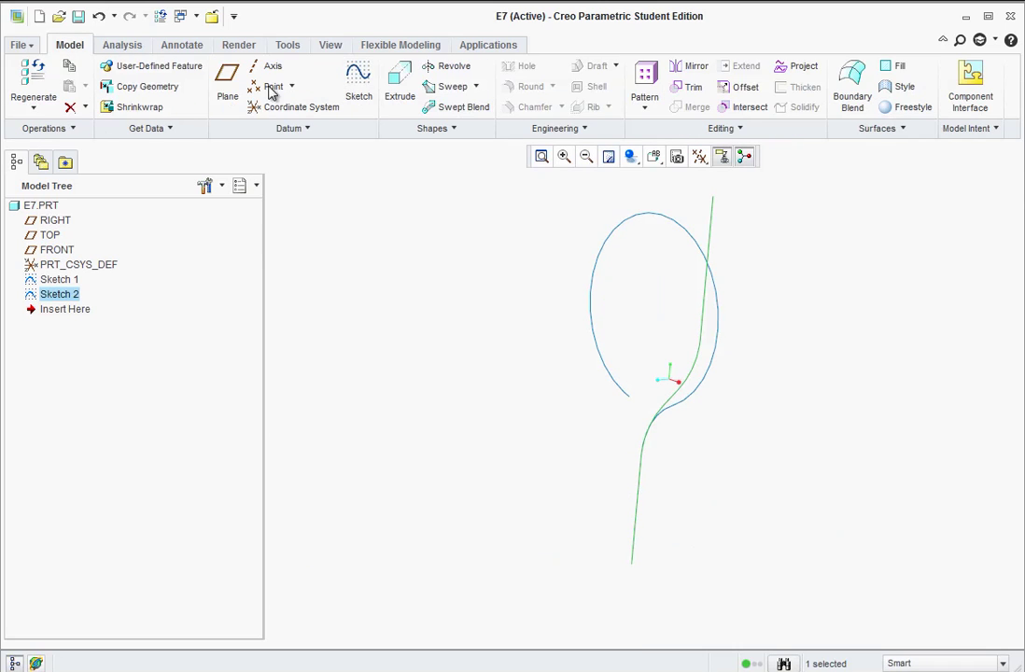
- Extrude Sketch 2 as a symmetric surface 5.31 deep, creating Extrude 1
left_click(400, 82)
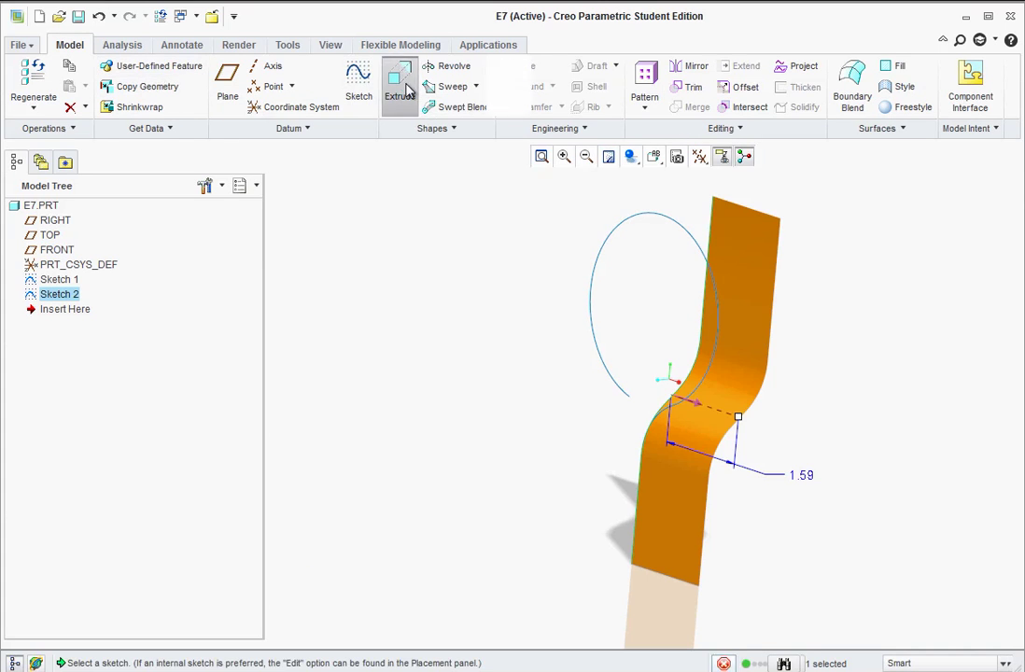
middle_click_drag(593, 368, 595, 367)
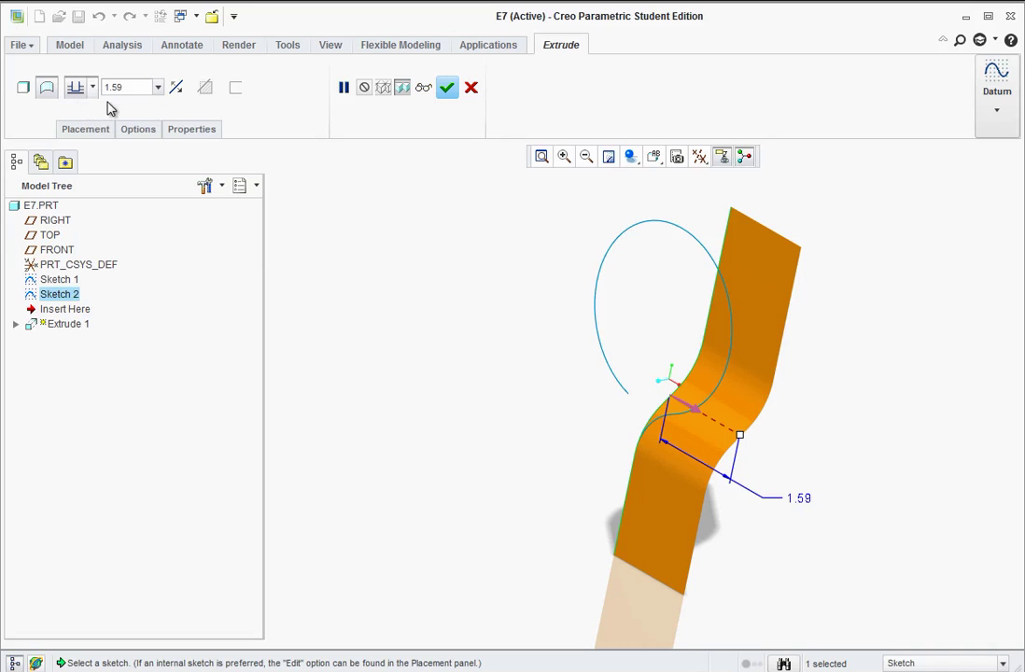
left_click(92, 90)
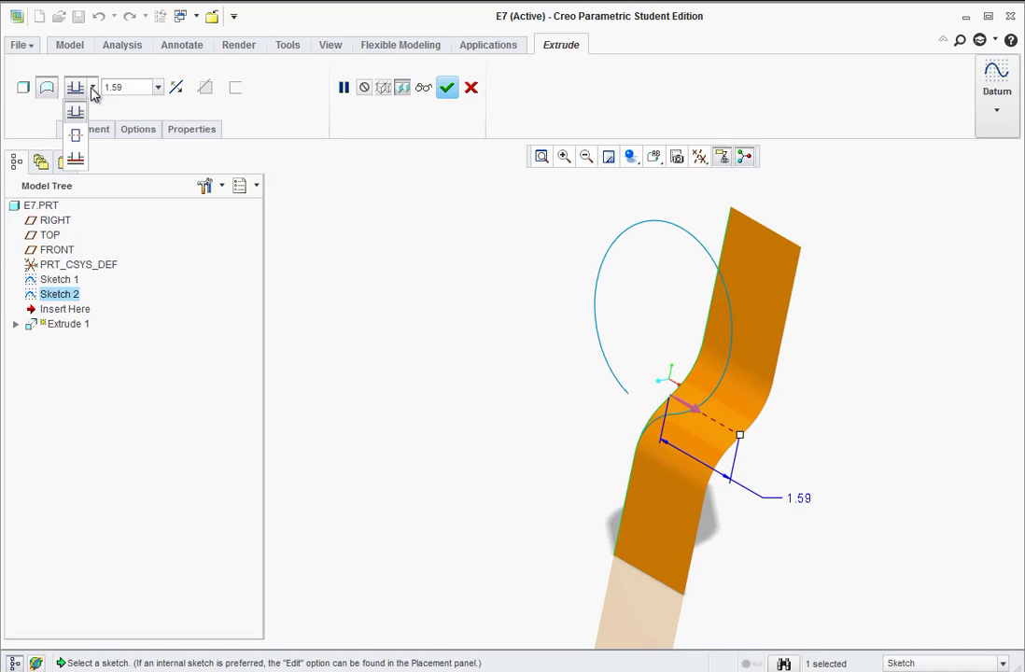
left_click(77, 136)
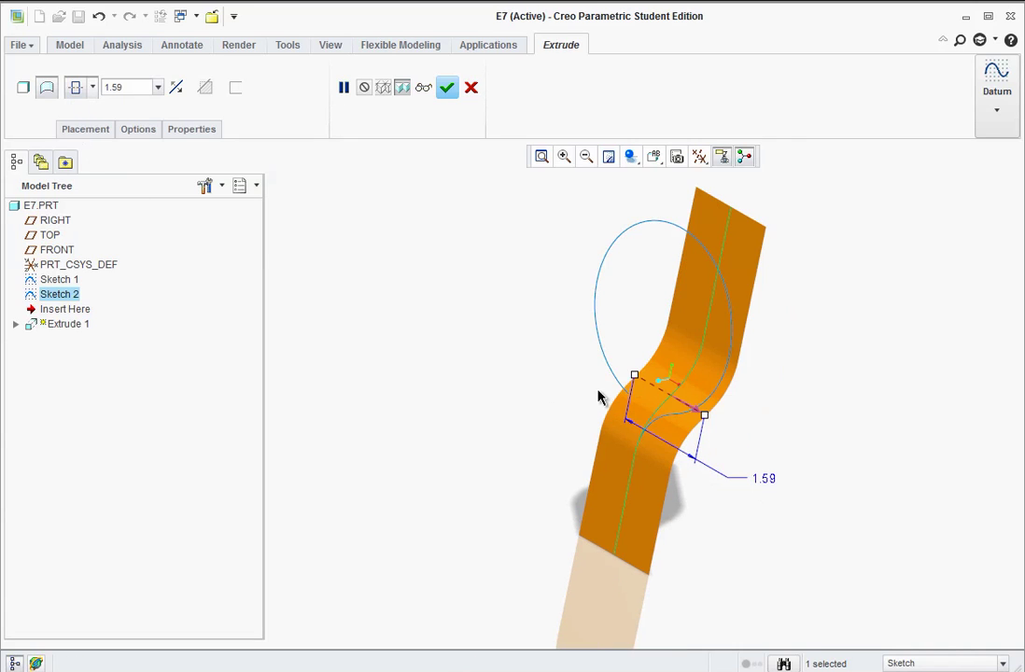
left_click_drag(635, 376, 552, 327)
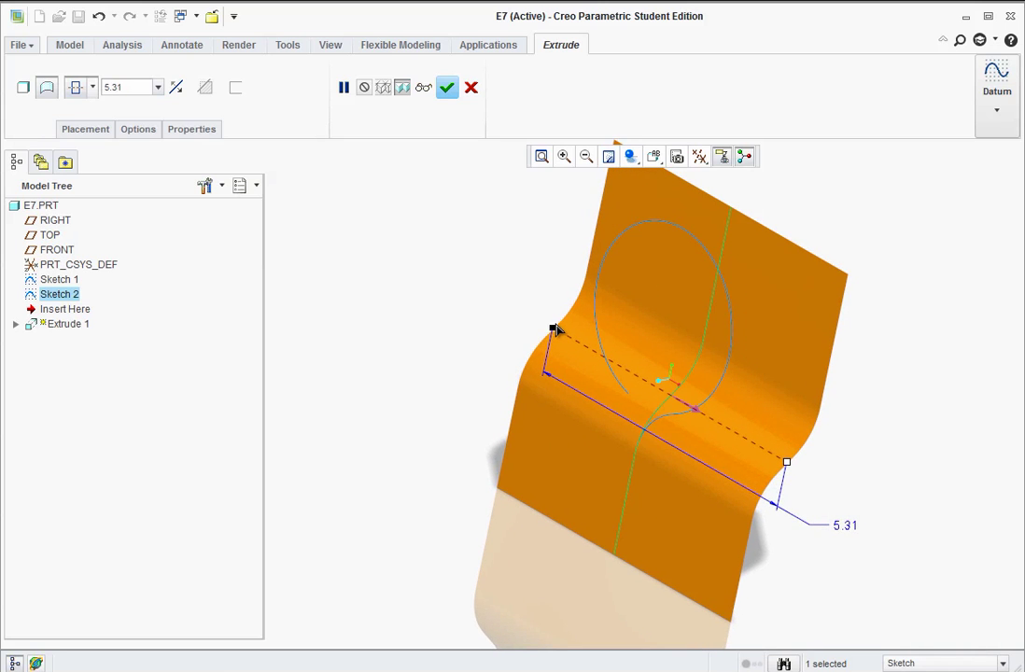
middle_click_drag(523, 437, 567, 397)
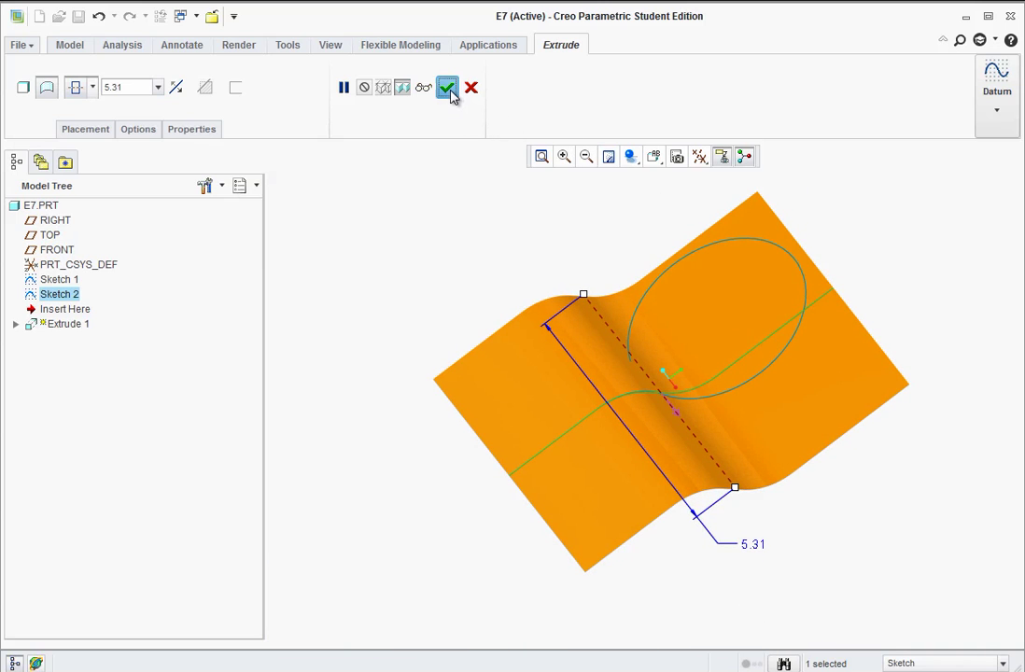
left_click(450, 89)
middle_click_drag(626, 402, 623, 421)
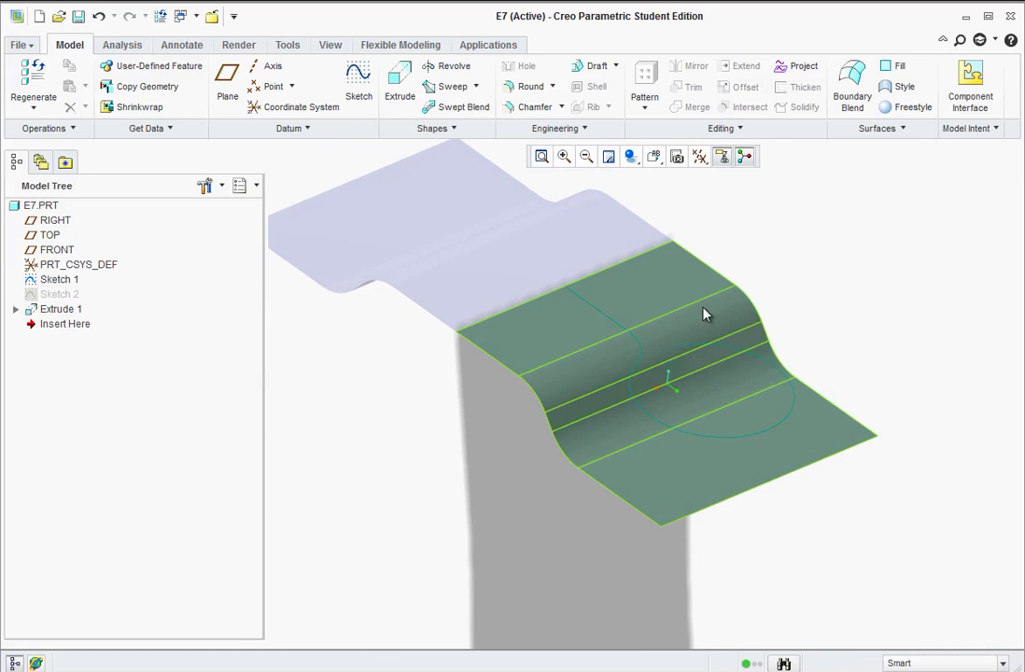
scroll(705, 314, "down", 2)
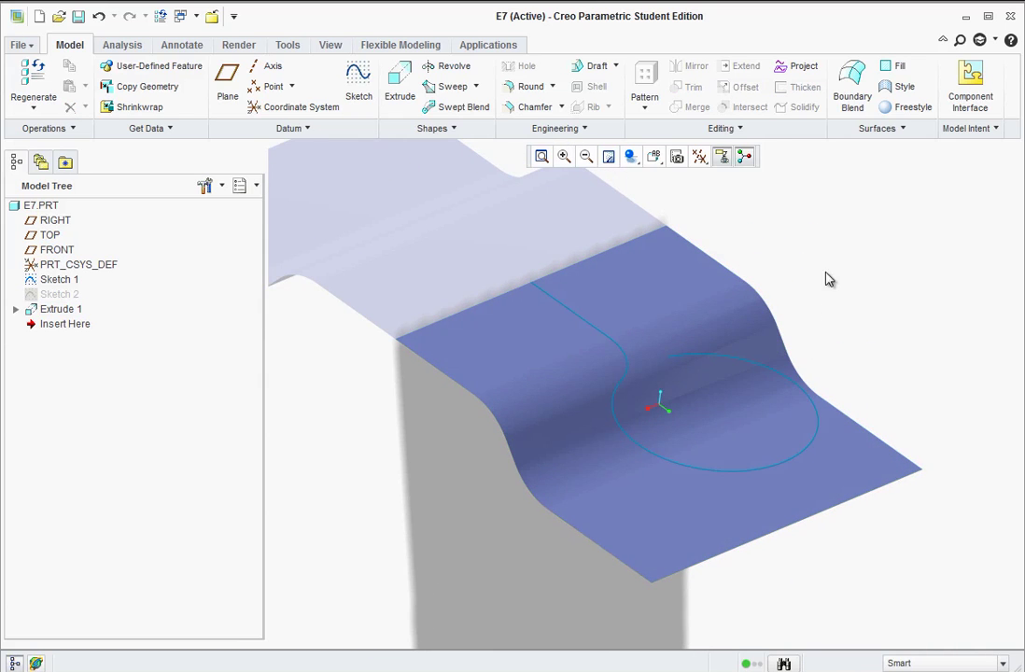
- Turn on Plane Display for the RIGHT, TOP and FRONT datums and consult the PDF
left_click(699, 157)
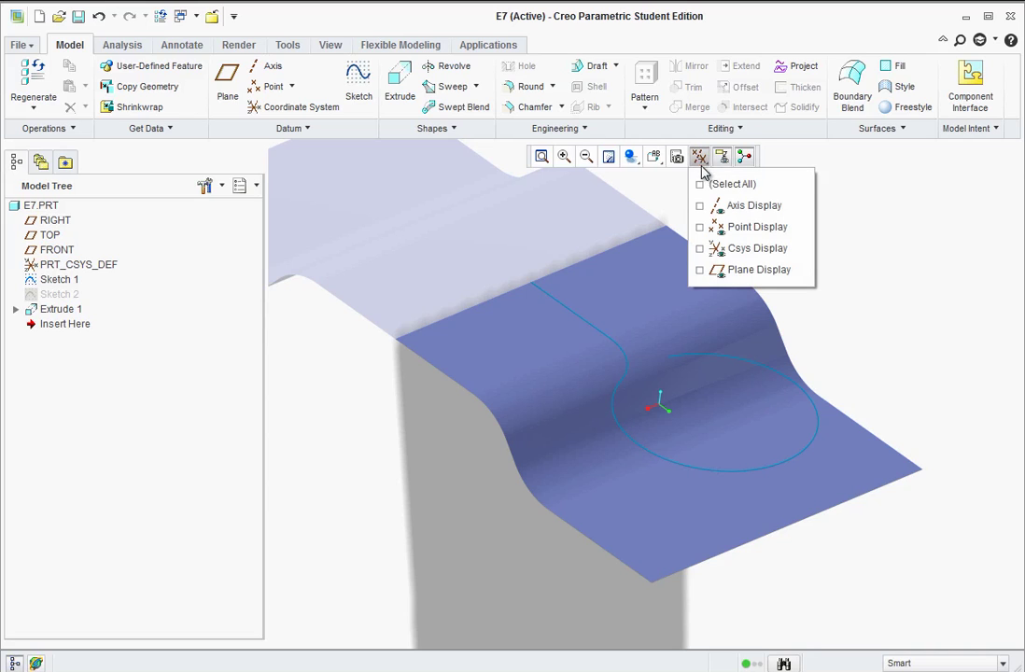
left_click(708, 272)
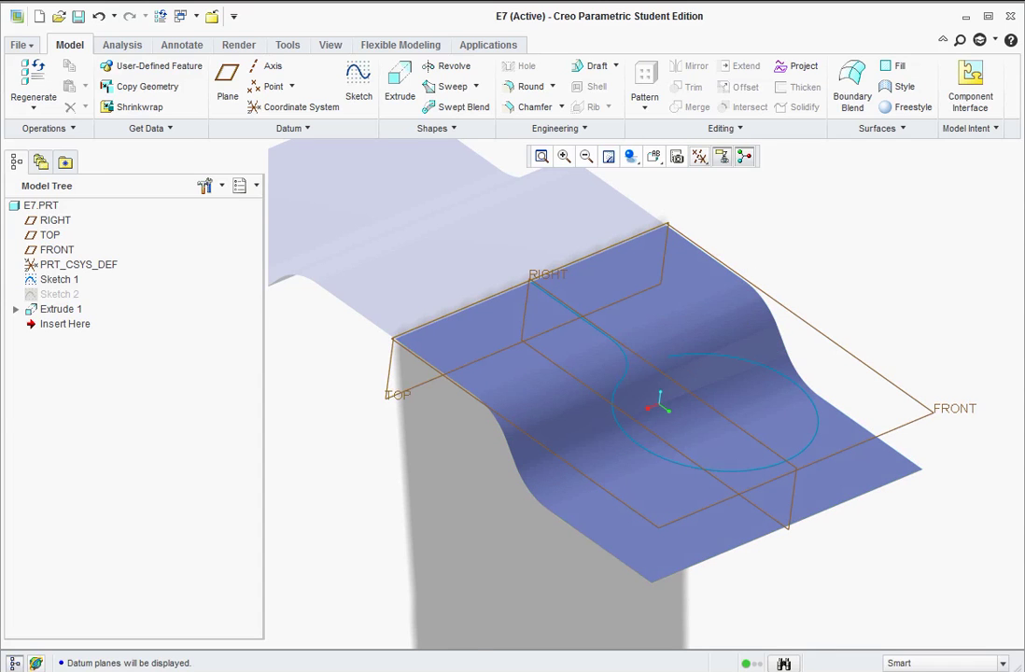
key("alt+Tab")
scroll(186, 327, "down", 10)
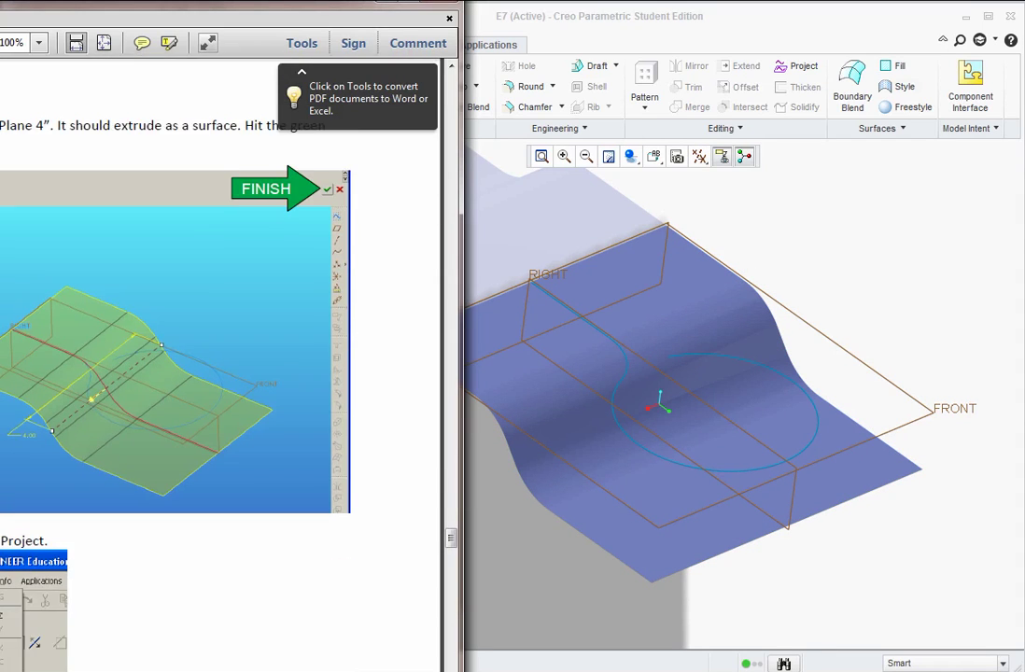
scroll(186, 327, "down", 1)
left_click(825, 212)
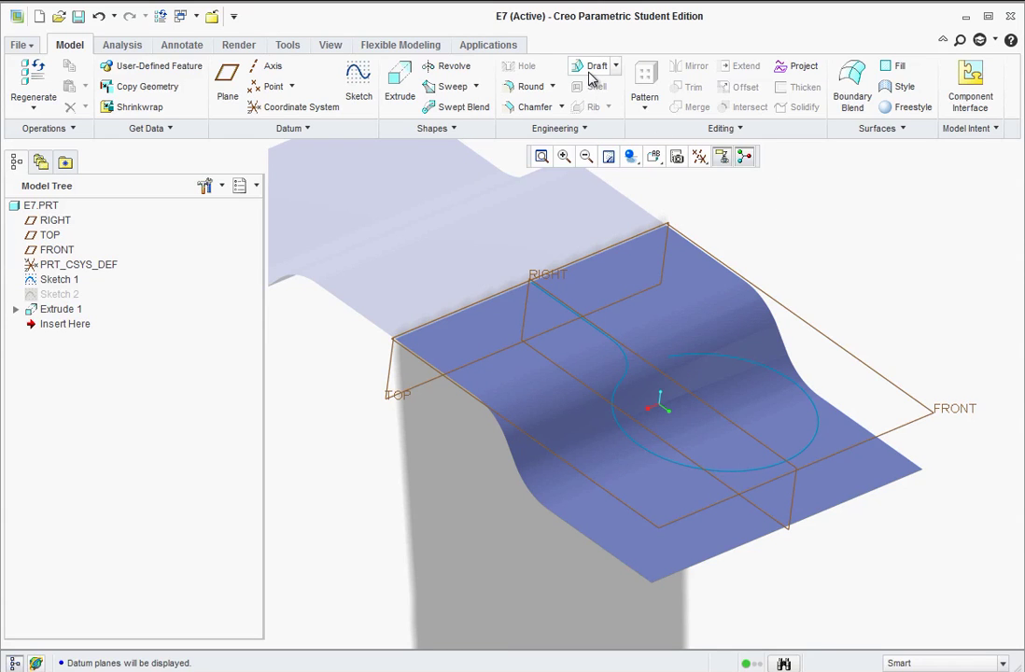
- Project Sketch 1 onto the upper and lower extruded surfaces along a flipped FRONT-plane direction
left_click(784, 76)
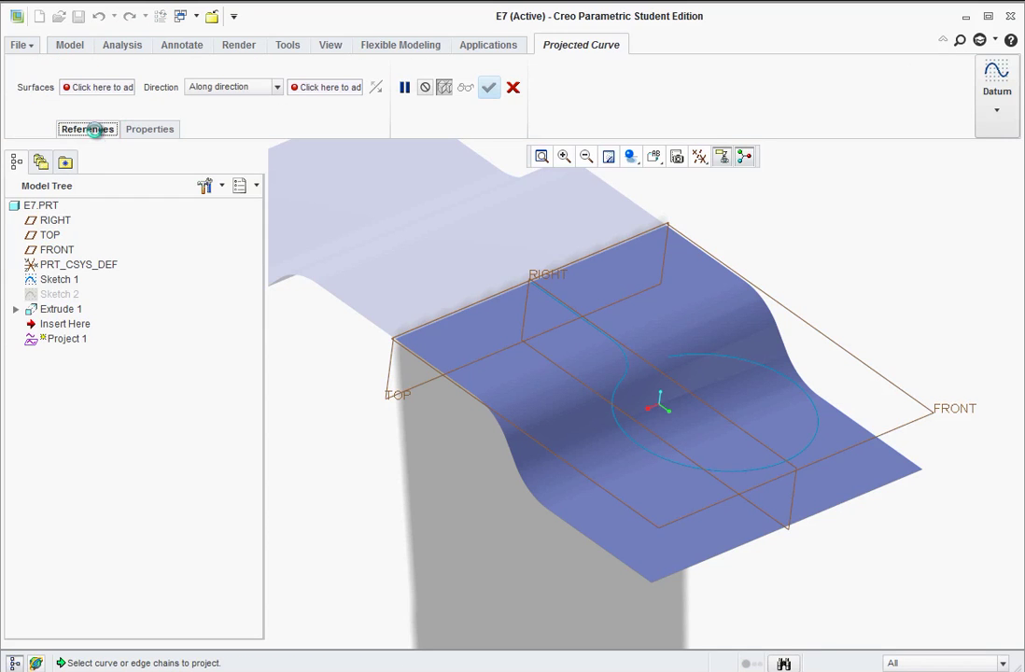
left_click(98, 131)
left_click(168, 168)
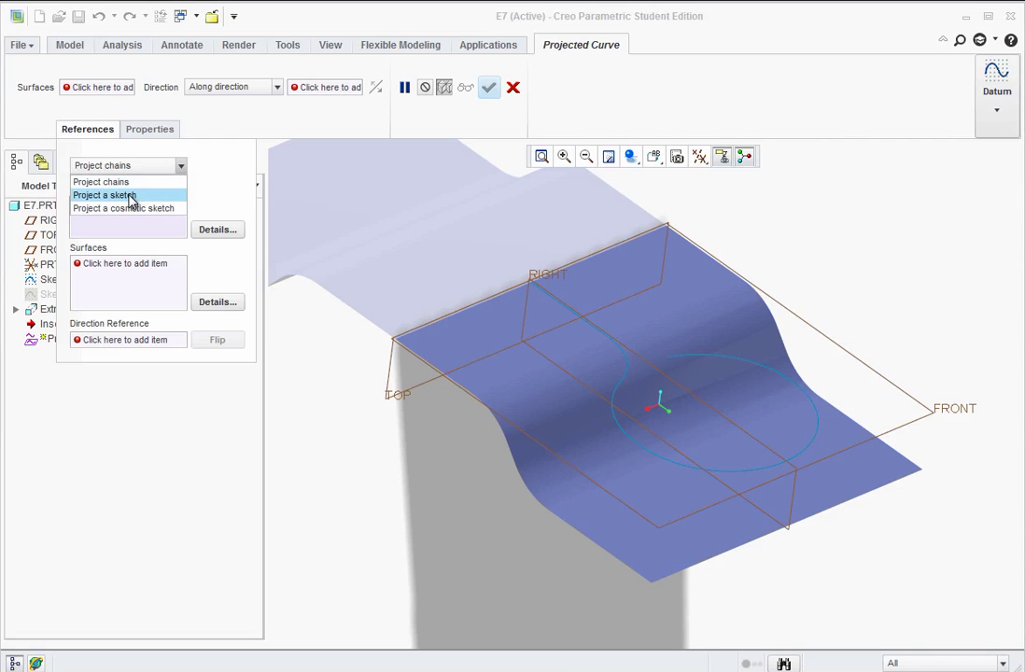
left_click(132, 198)
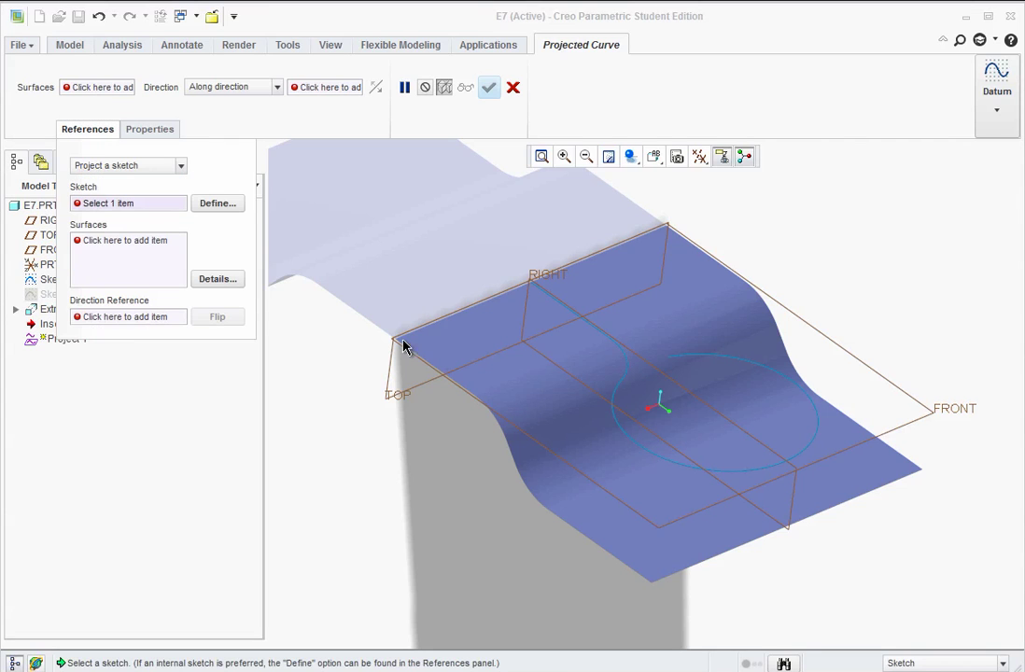
left_click(607, 342)
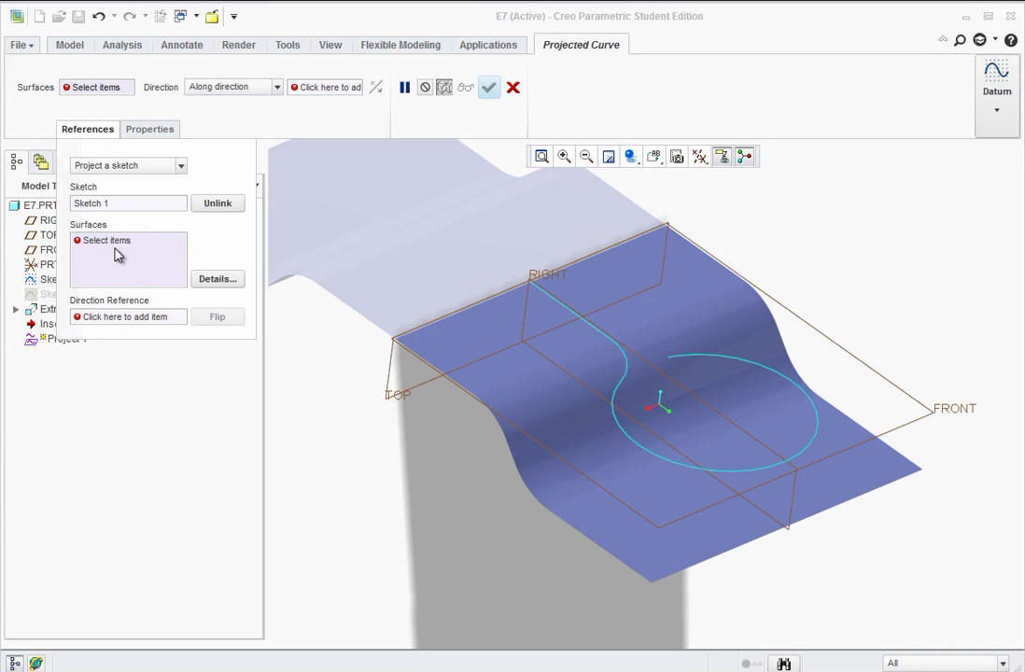
left_click(475, 352)
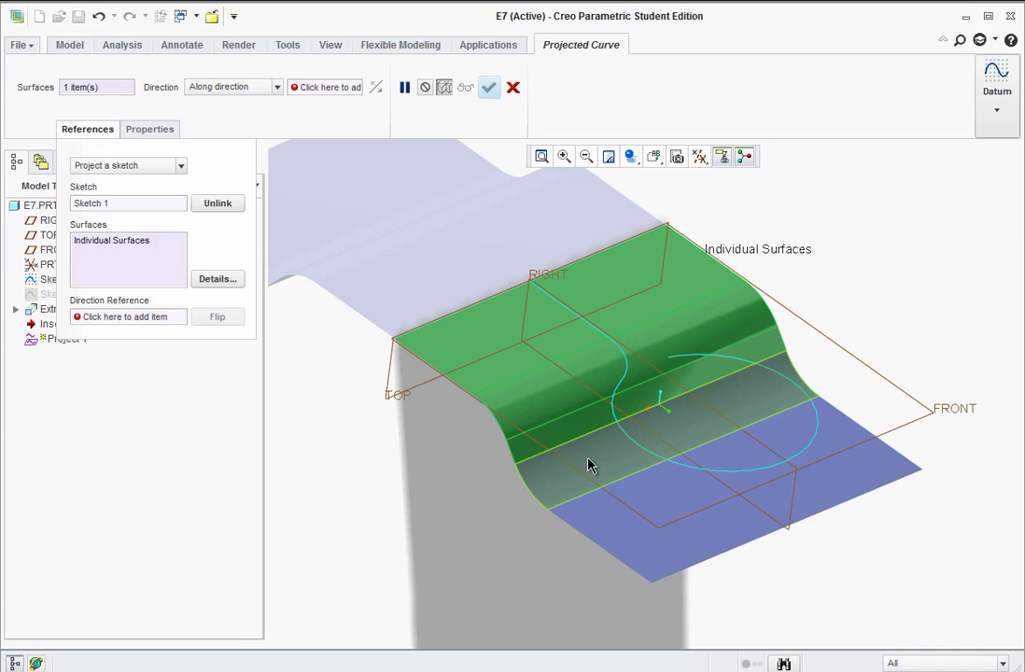
left_click(644, 497, "ctrl")
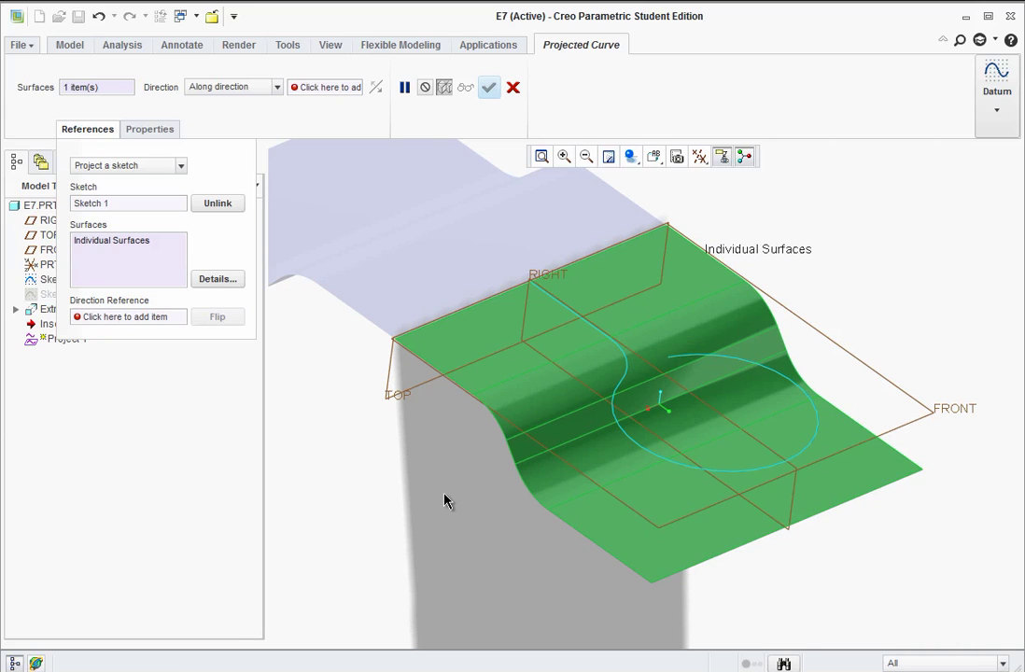
left_click(111, 318)
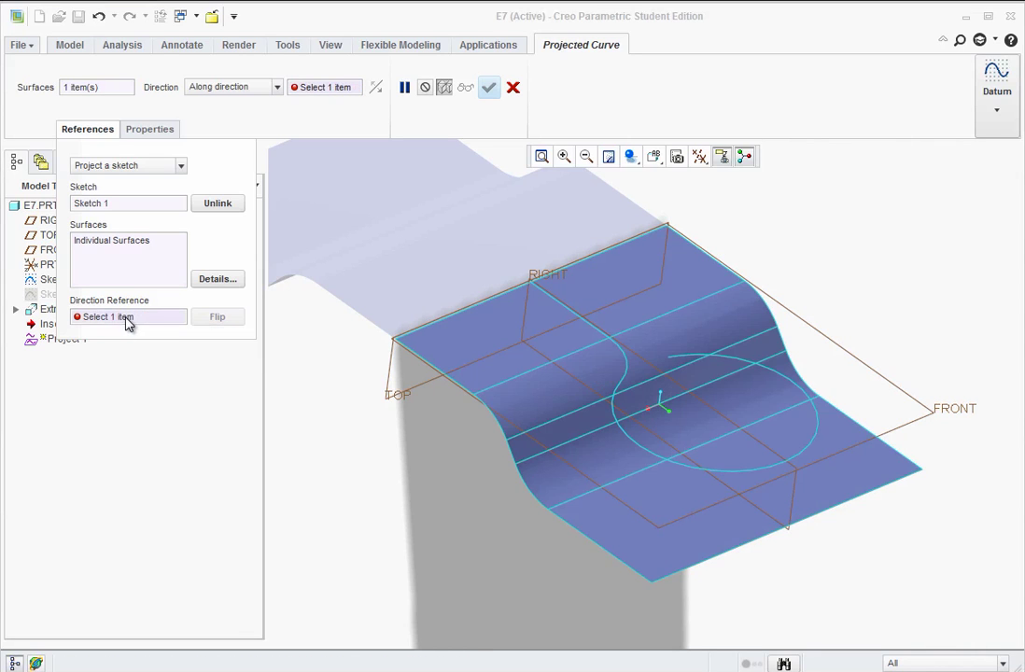
left_click(946, 416)
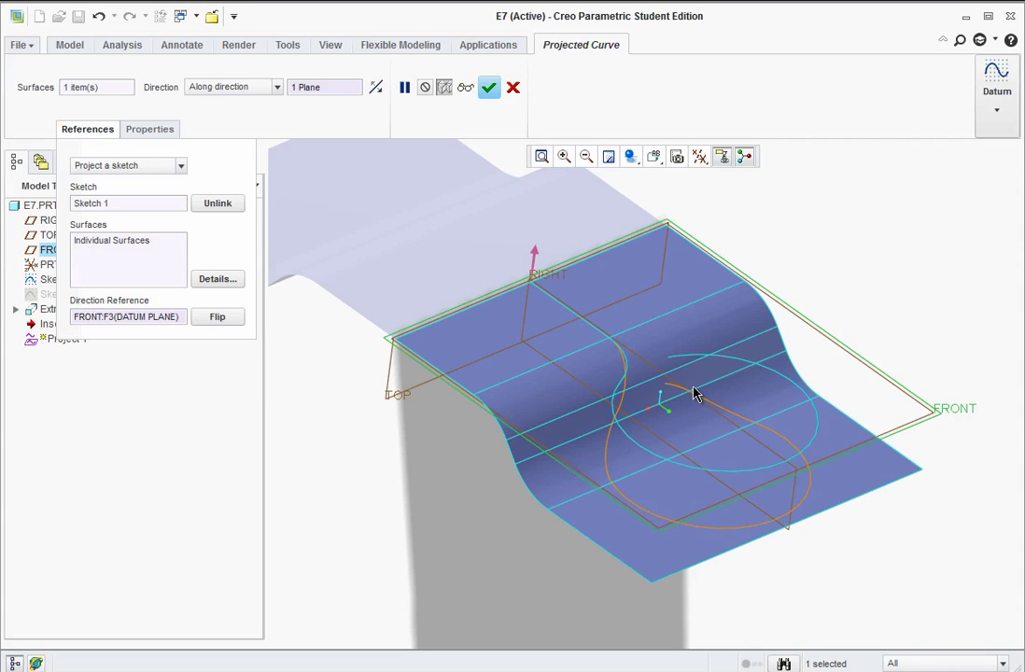
left_click(535, 260)
left_click(489, 89)
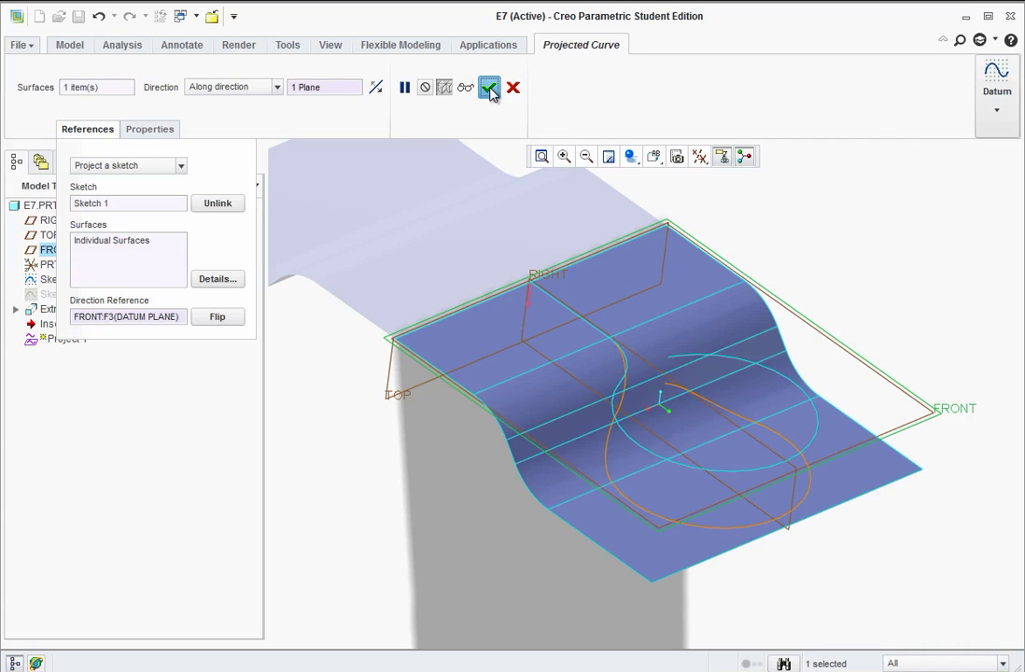
- Hide the Extrude 1 surface quilt
left_click(347, 429)
middle_click_drag(359, 439, 376, 448)
left_click(733, 594)
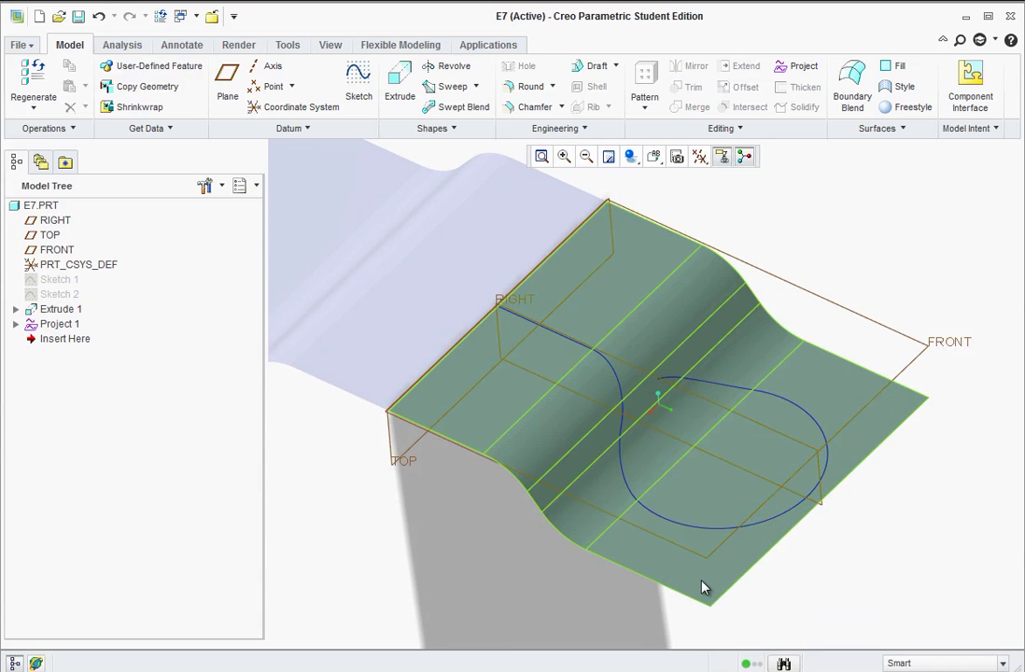
left_click(707, 187)
left_click(891, 425)
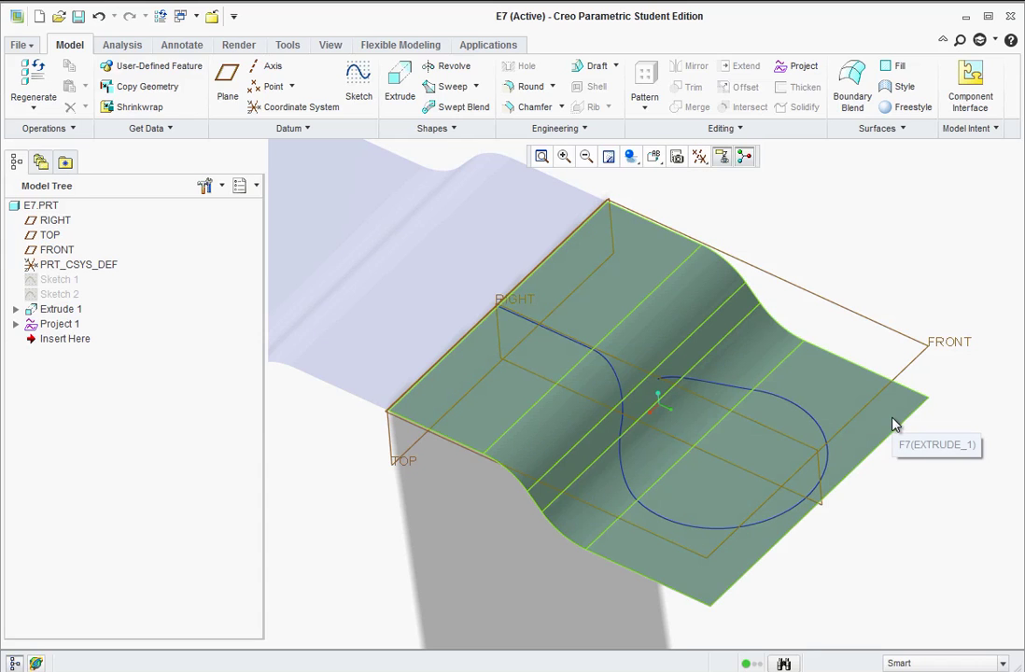
left_click(891, 424)
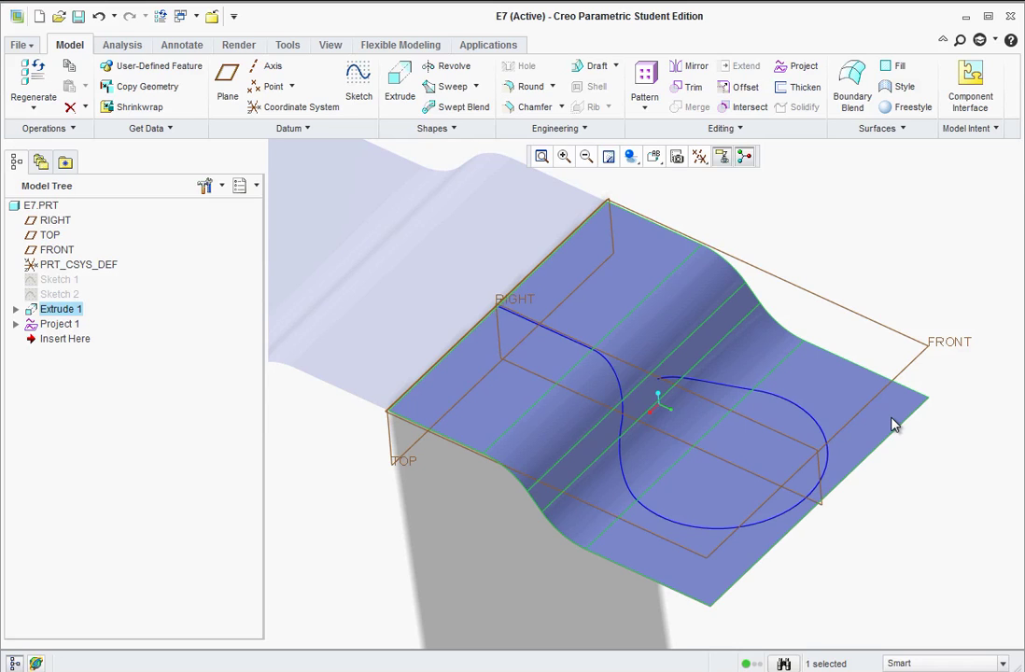
right_click(891, 424)
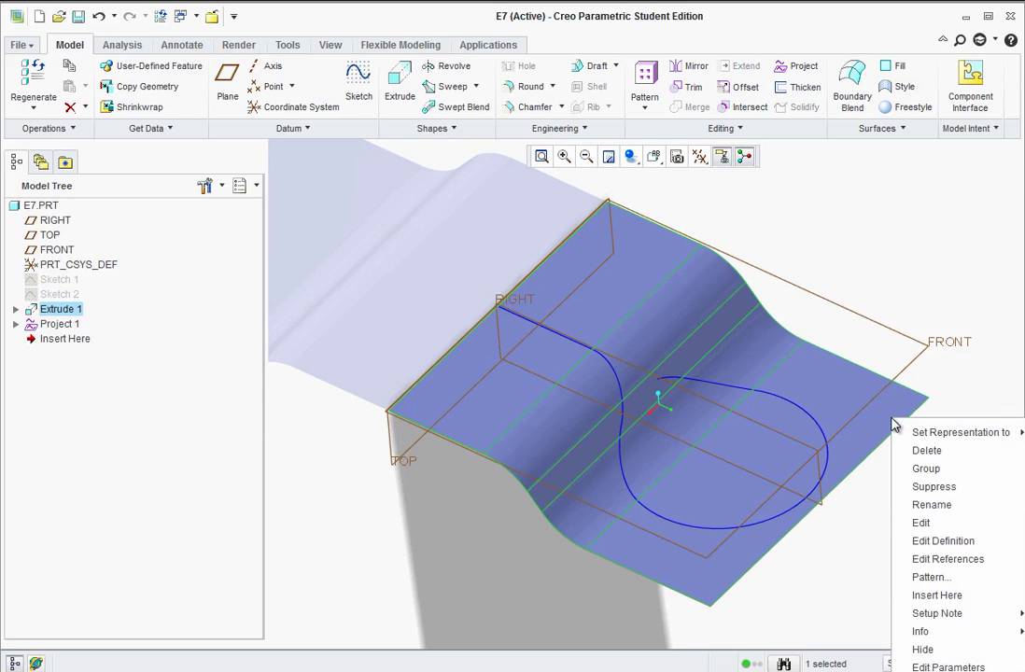
left_click(924, 650)
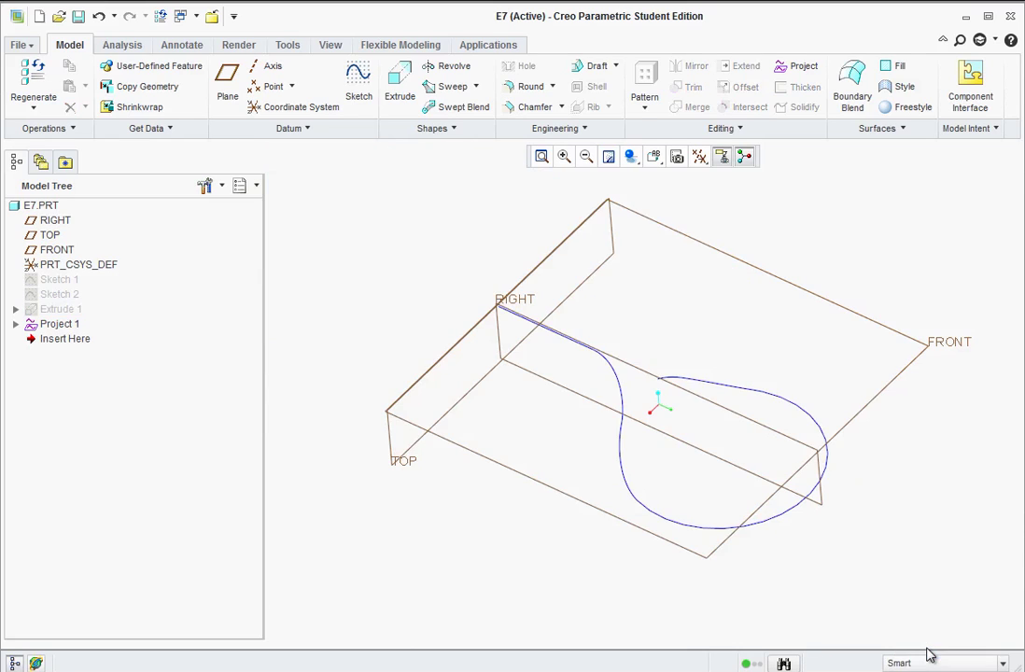
- Turn off datum plane display and select the projected hook curve
middle_click_drag(694, 347, 709, 308)
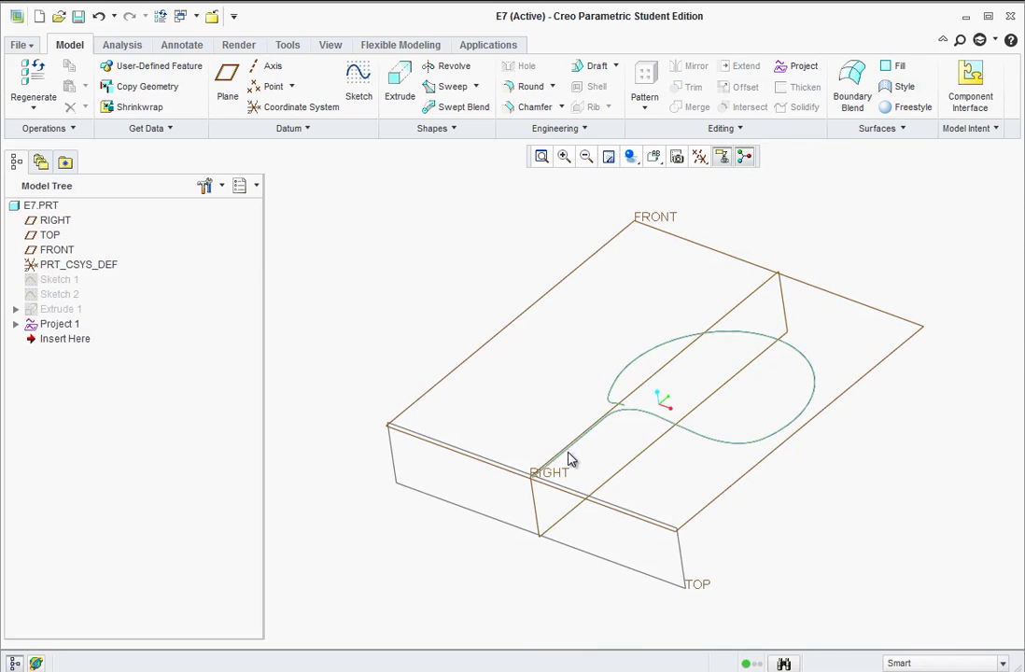
left_click(699, 155)
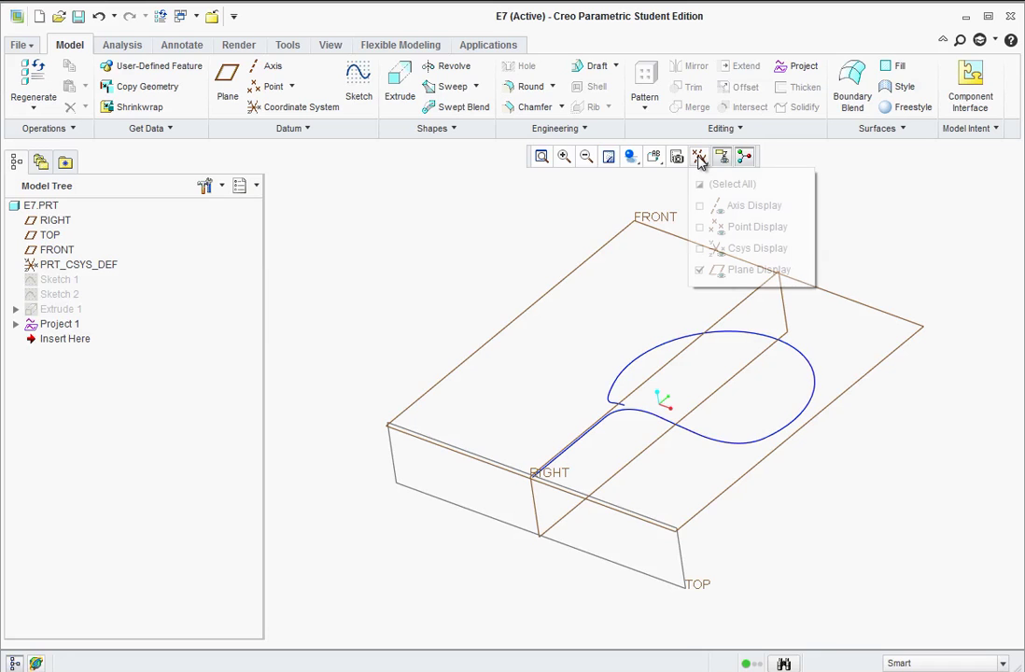
left_click(700, 269)
middle_click_drag(574, 293, 485, 495)
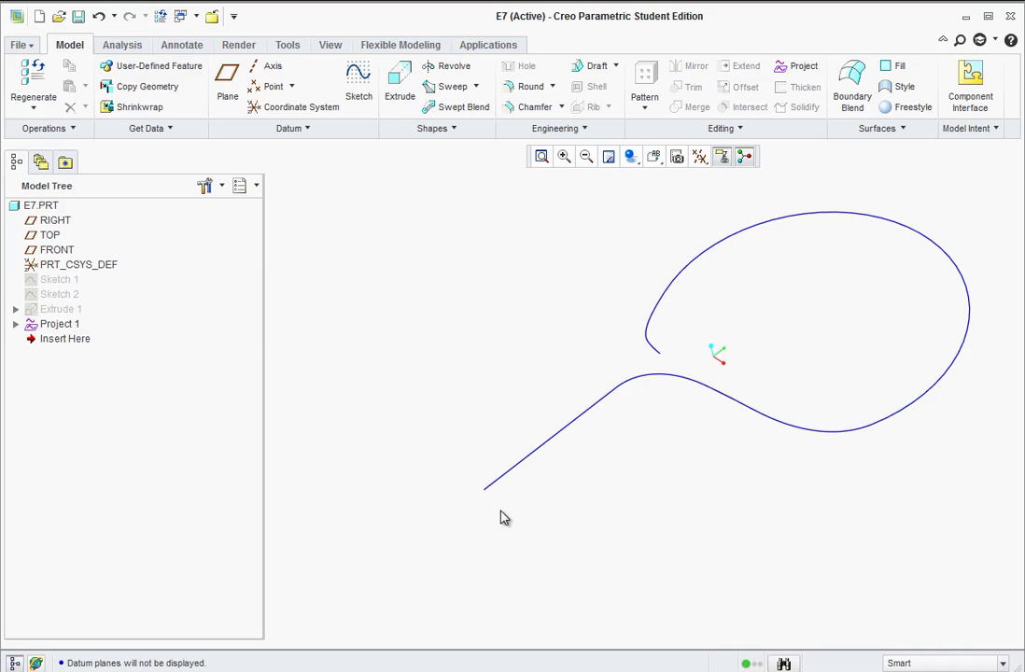
left_click(578, 413)
- Start a sweep using the projected curve as its trajectory
left_click(454, 89)
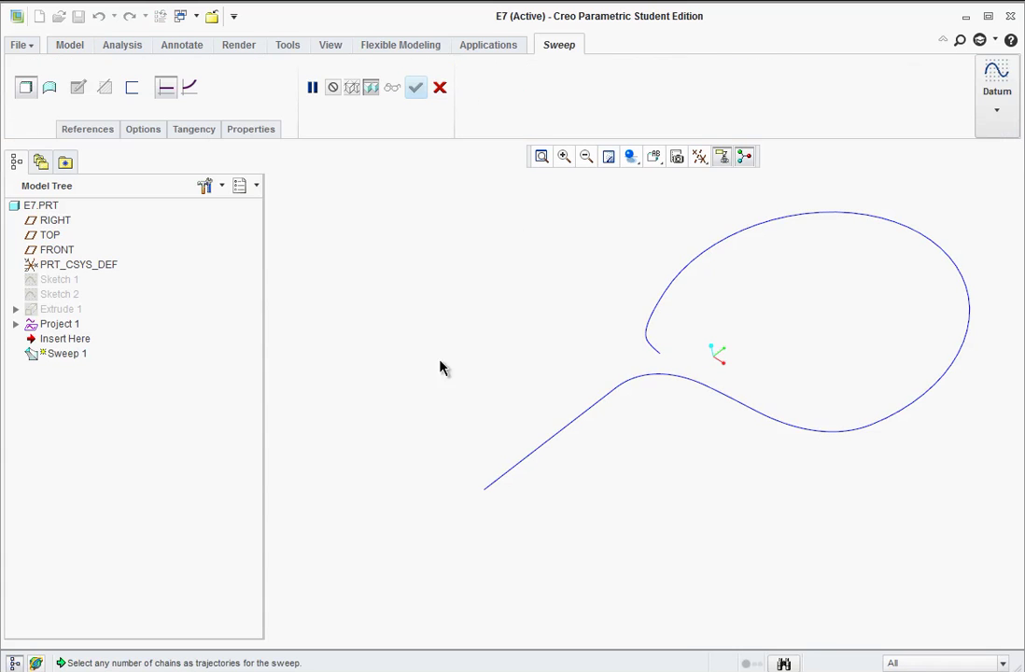
left_click(493, 490)
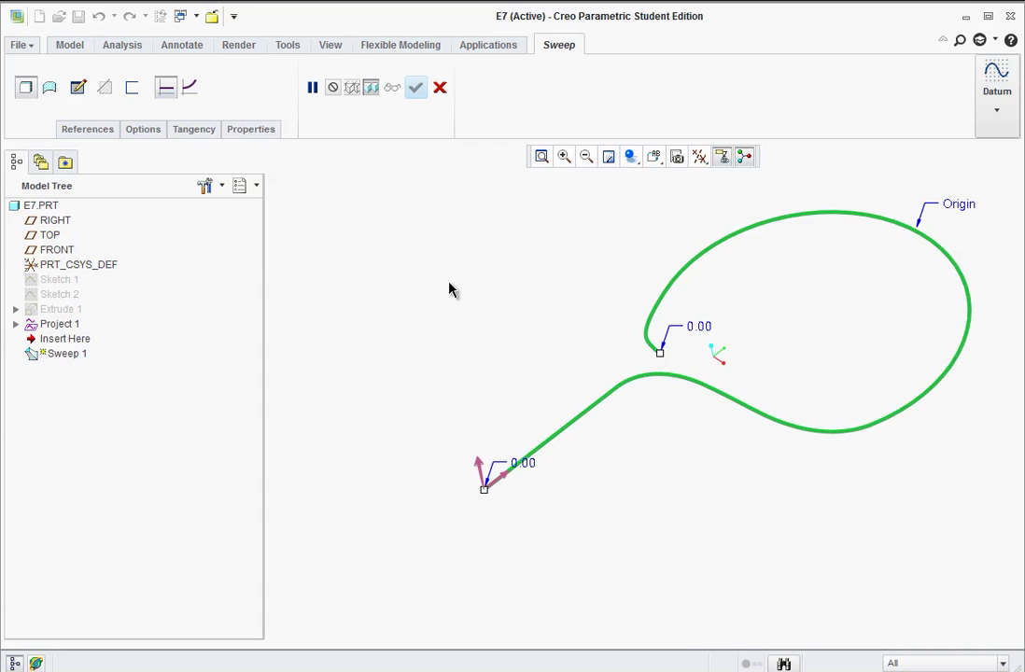
left_click(79, 89)
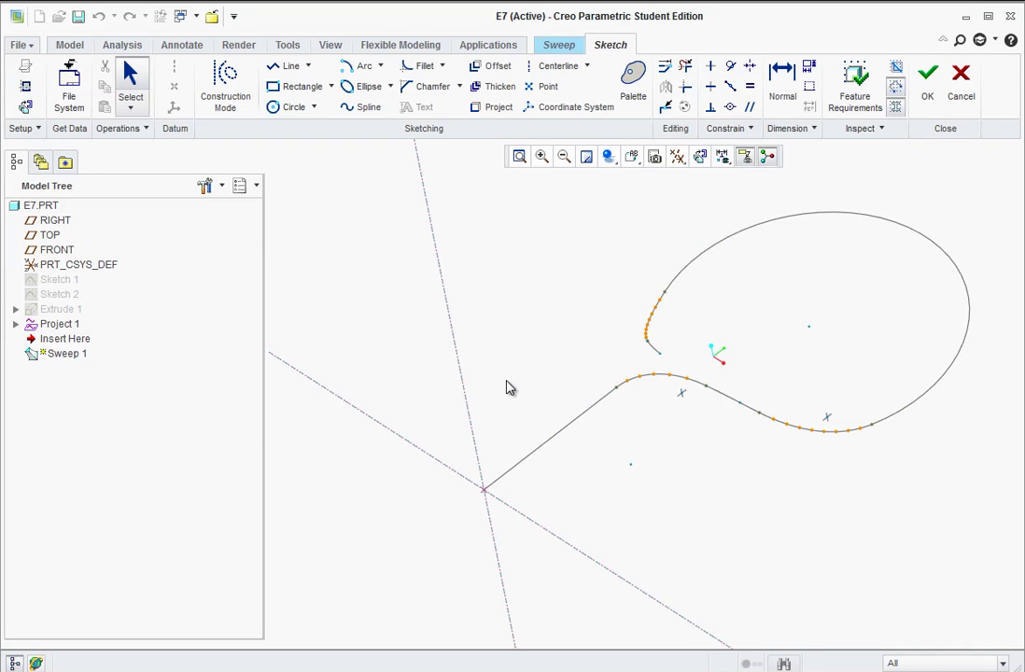
- Sketch a 0.50 circle at the trajectory's start point and complete the sweep
left_click(292, 108)
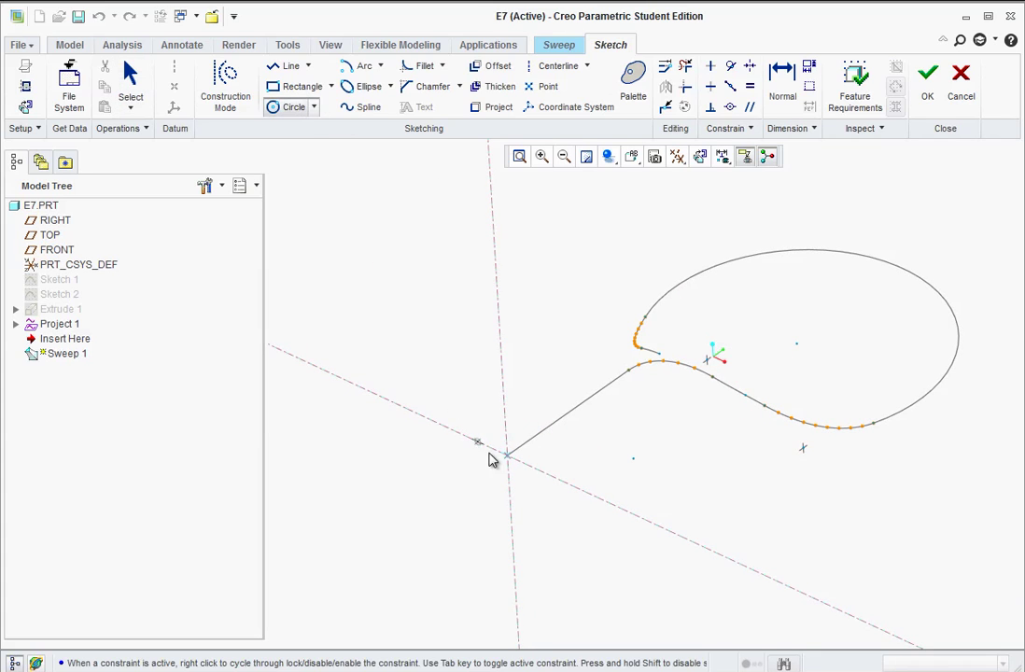
left_click(507, 457)
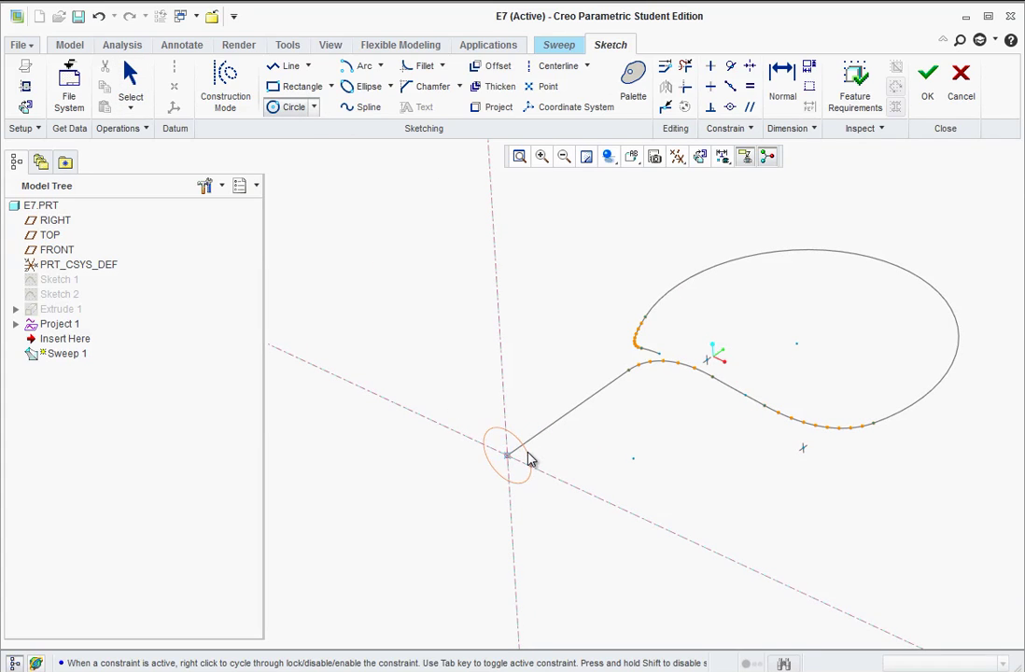
left_click(567, 471)
middle_click(573, 473)
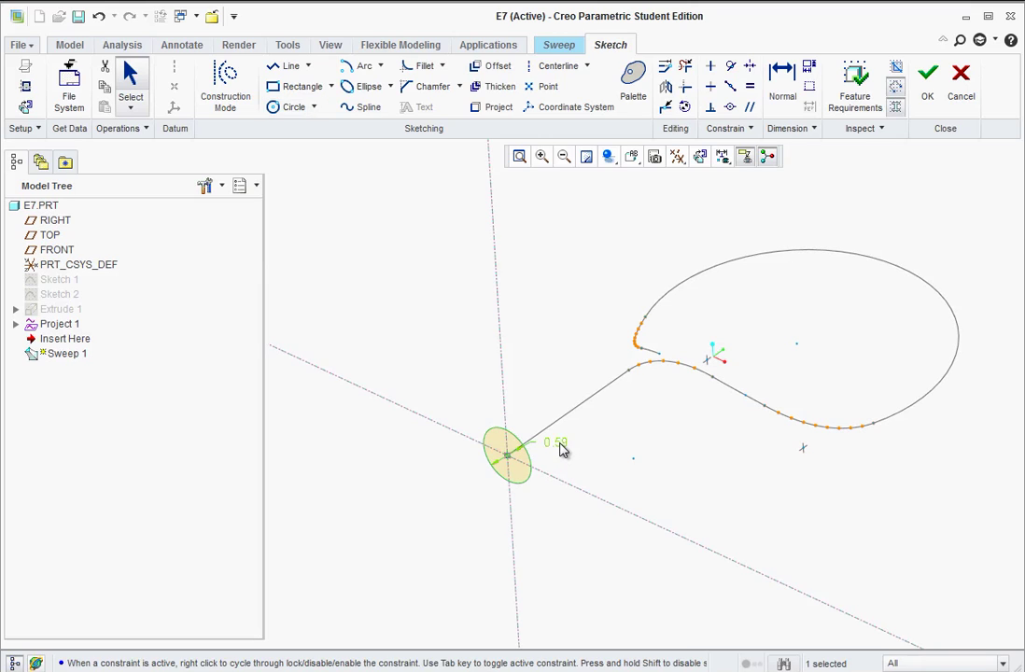
double_click(558, 443)
type("0.5")
key("Return")
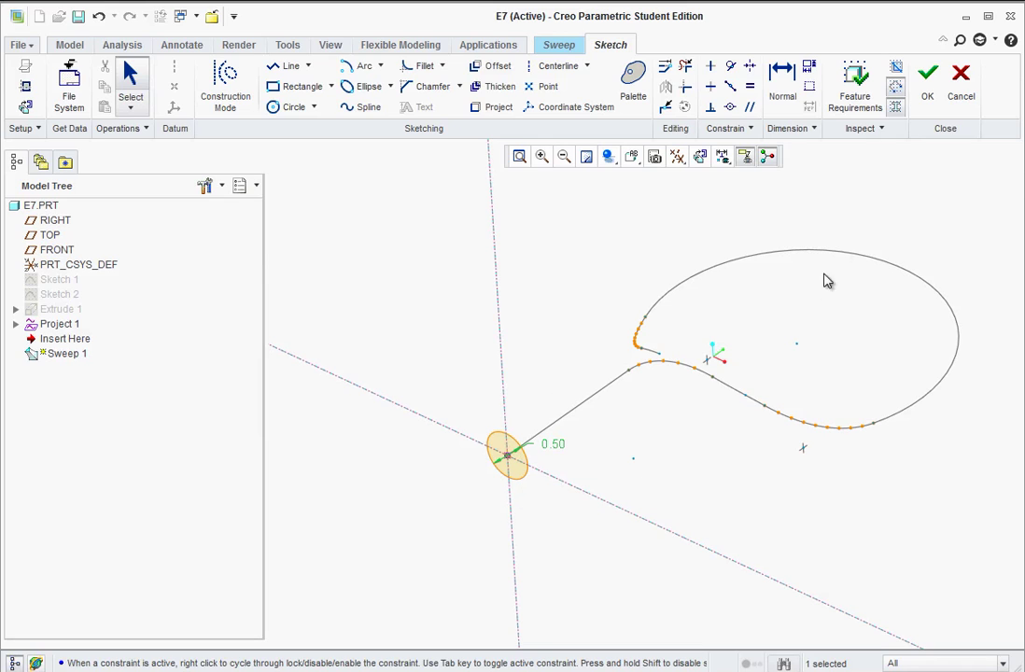
left_click(931, 95)
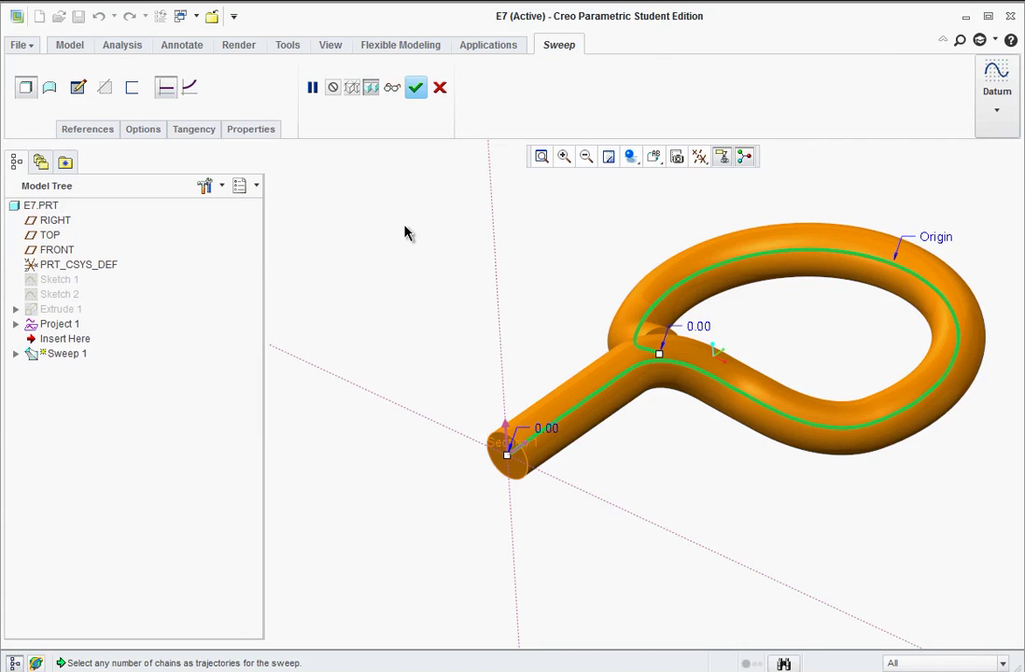
left_click(415, 87)
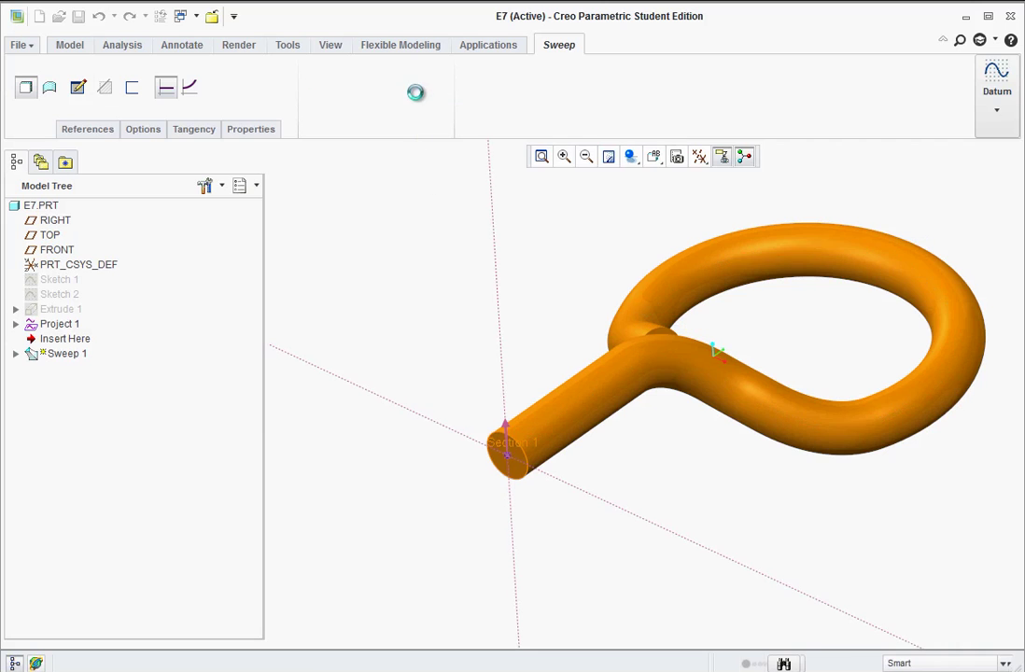
- Orbit and zoom around the solid eye-loop wire, then select the FRONT datum plane
mouse_move(455, 322)
middle_mouse_down()
mouse_move(487, 355)
mouse_move(487, 398)
mouse_move(522, 393)
mouse_move(442, 412)
mouse_move(556, 441)
middle_mouse_up()
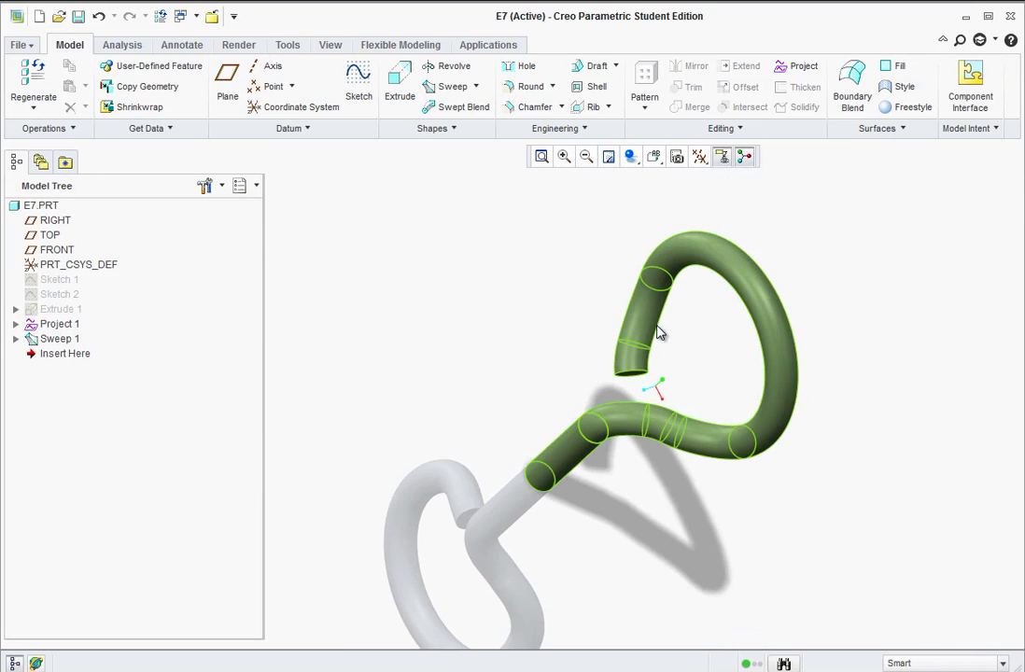
mouse_move(534, 399)
middle_mouse_down()
mouse_move(574, 360)
mouse_move(588, 327)
mouse_move(607, 322)
middle_mouse_up()
scroll(606, 322, "down", 3)
scroll(556, 571, "up", 2)
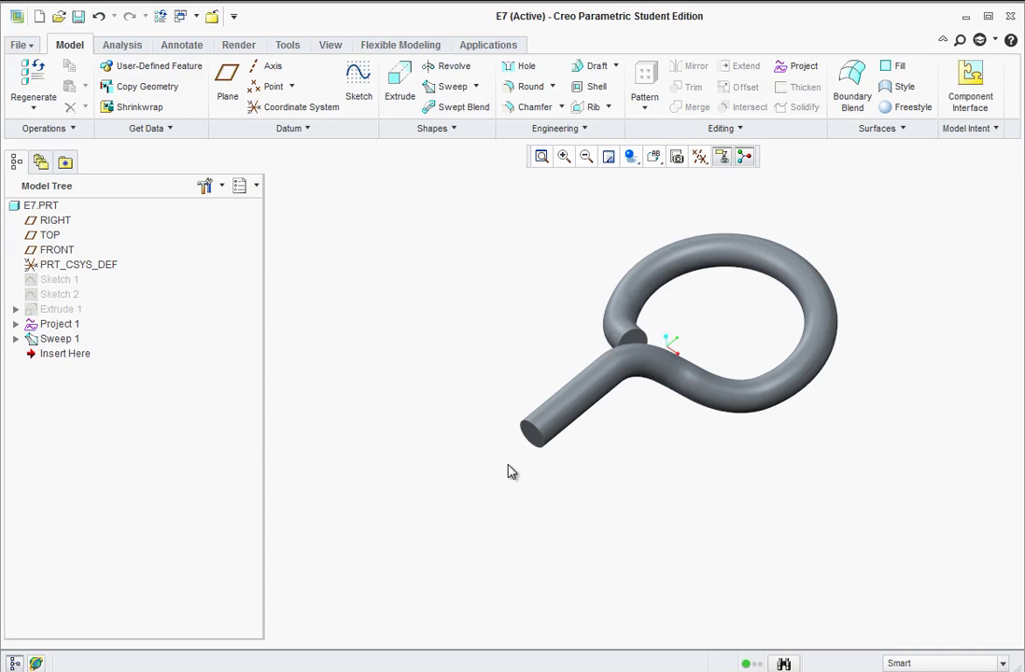
scroll(512, 405, "down", 3)
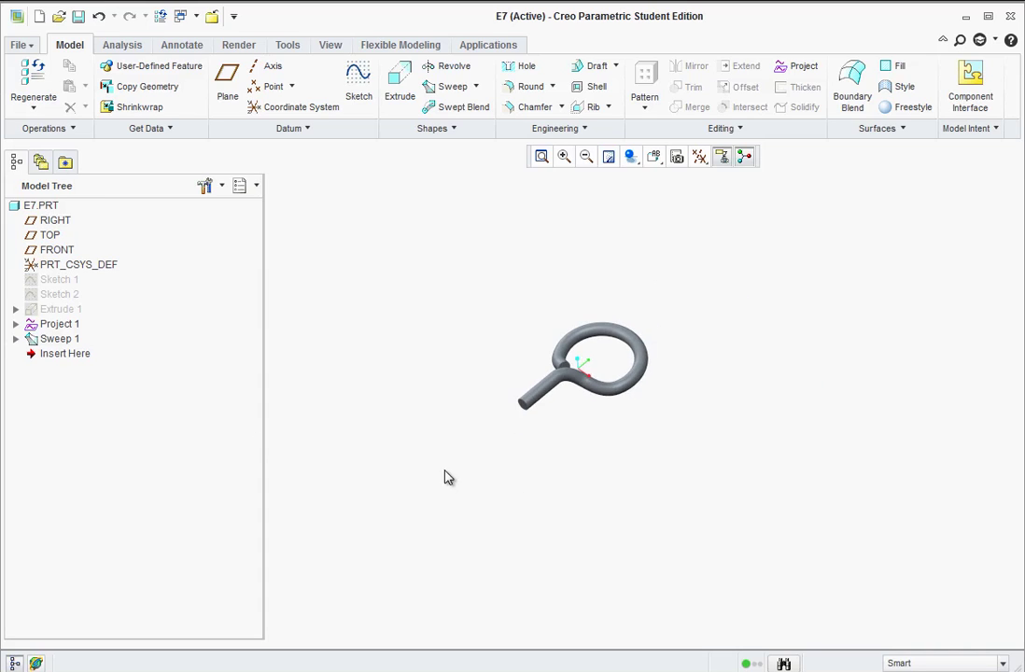
scroll(448, 476, "up", 2)
middle_click_drag(602, 420, 571, 408)
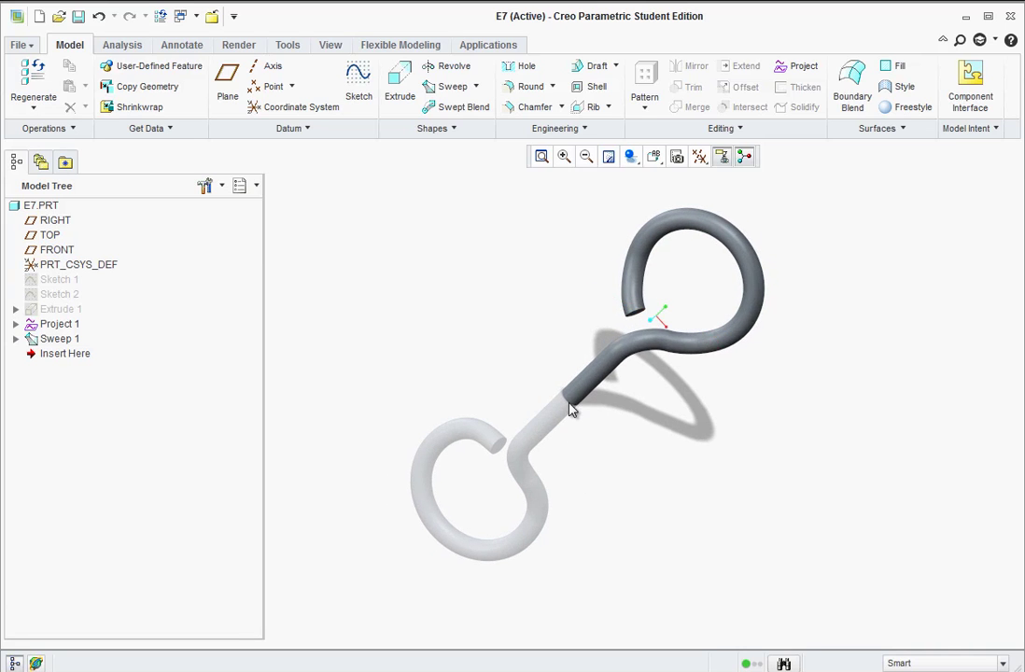
left_click(53, 251)
- Start a new sketch on FRONT, viewed straight-on in the FRONT orientation
left_click(358, 80)
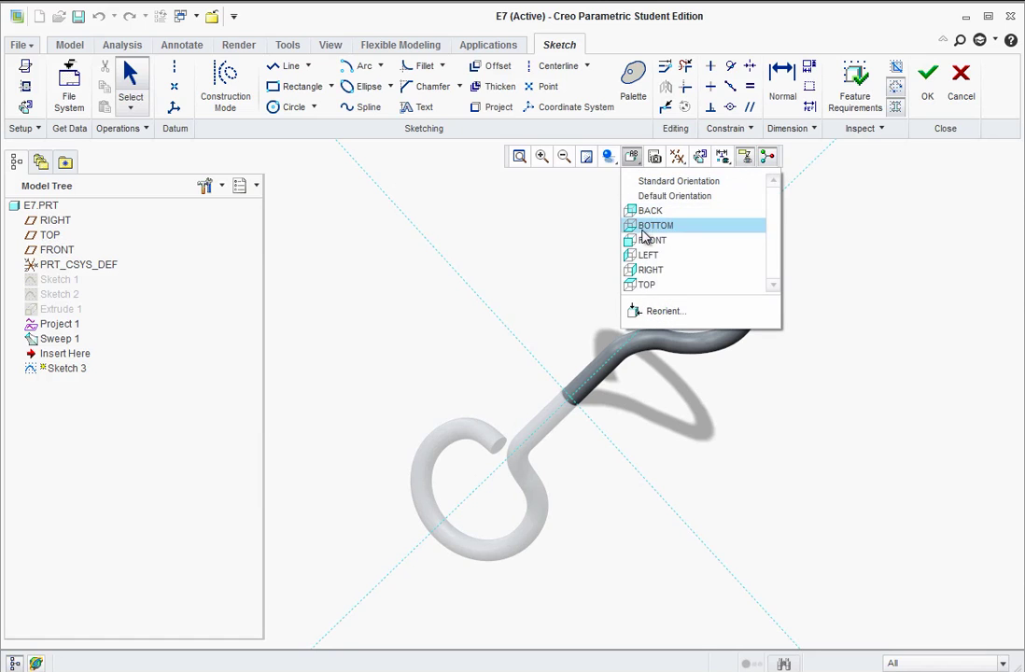
left_click(644, 240)
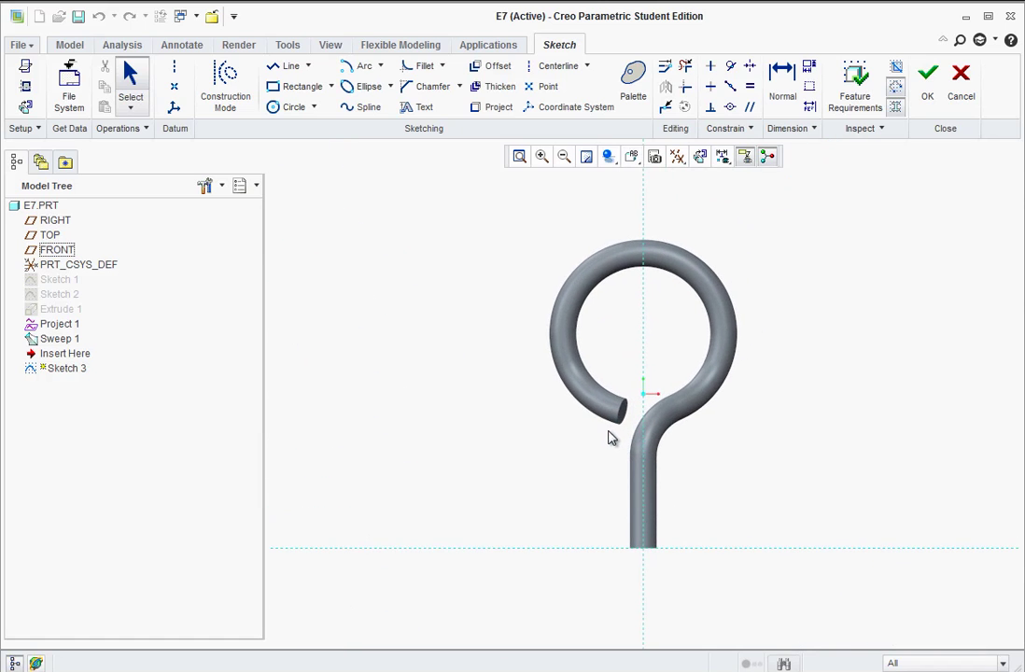
scroll(604, 446, "down", 5)
scroll(598, 593, "up", 4)
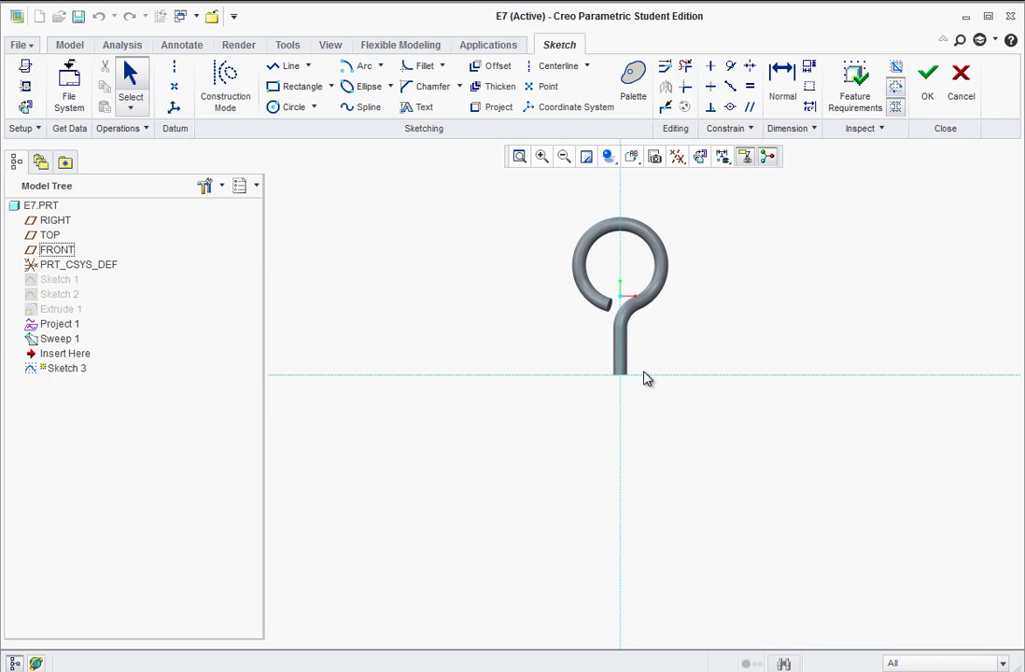
- Draw a vertical line down from the wire's bottom end and set its length to 7
left_click(285, 67)
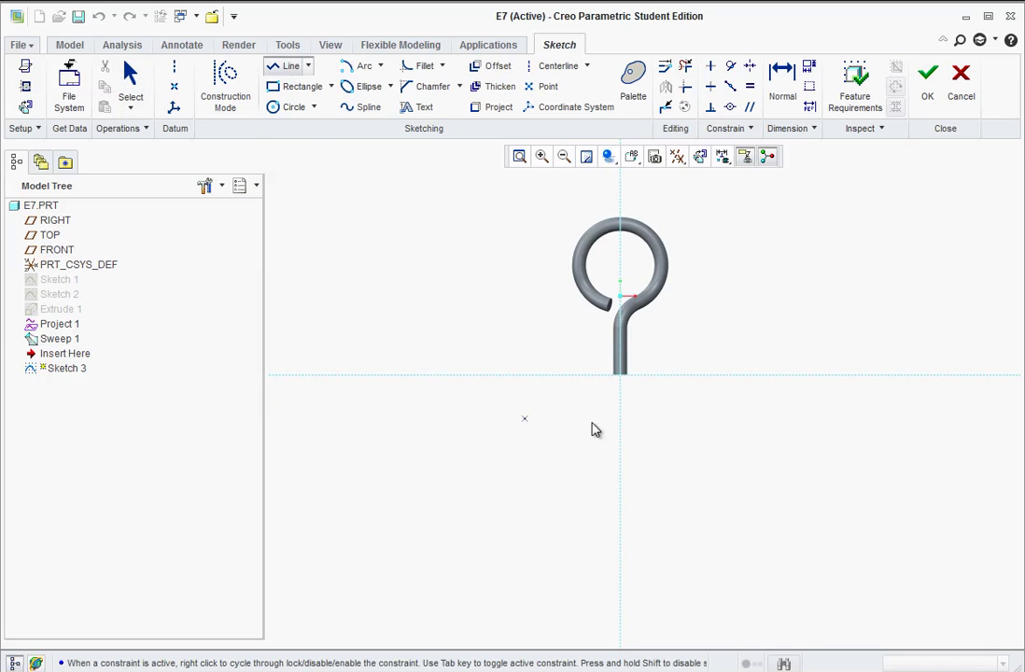
left_click(621, 375)
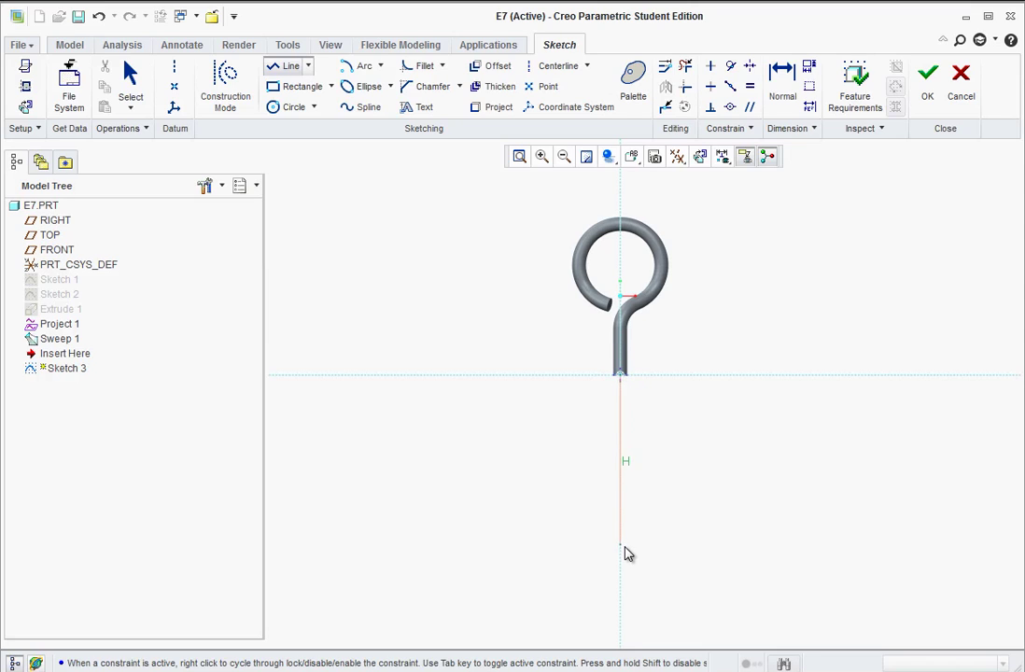
left_click(659, 550)
middle_click(669, 522)
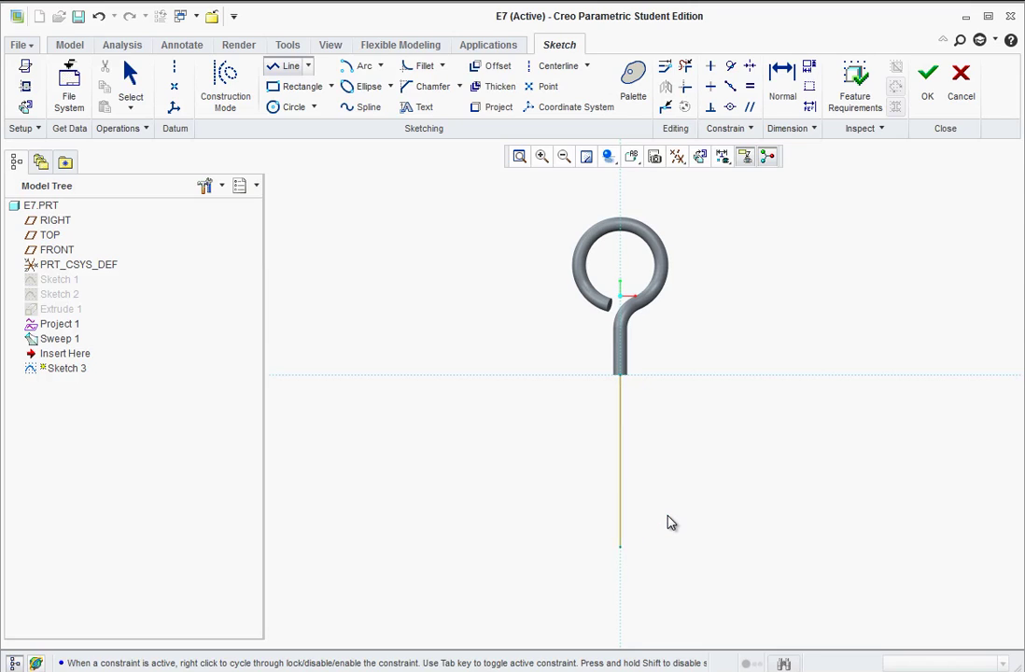
middle_click(668, 523)
double_click(638, 444)
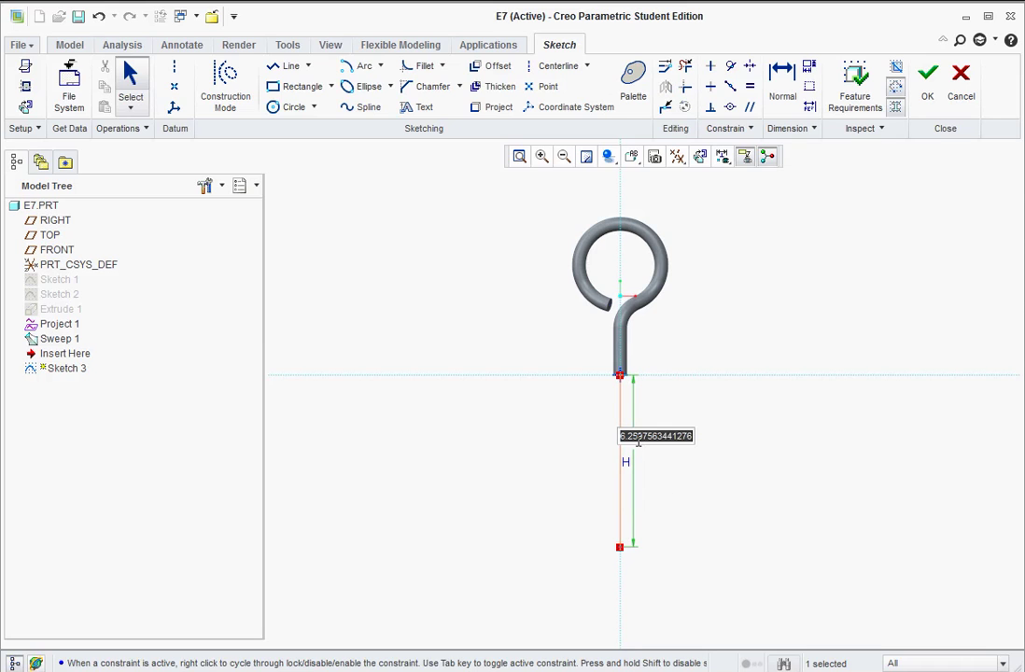
type("7")
key("Return")
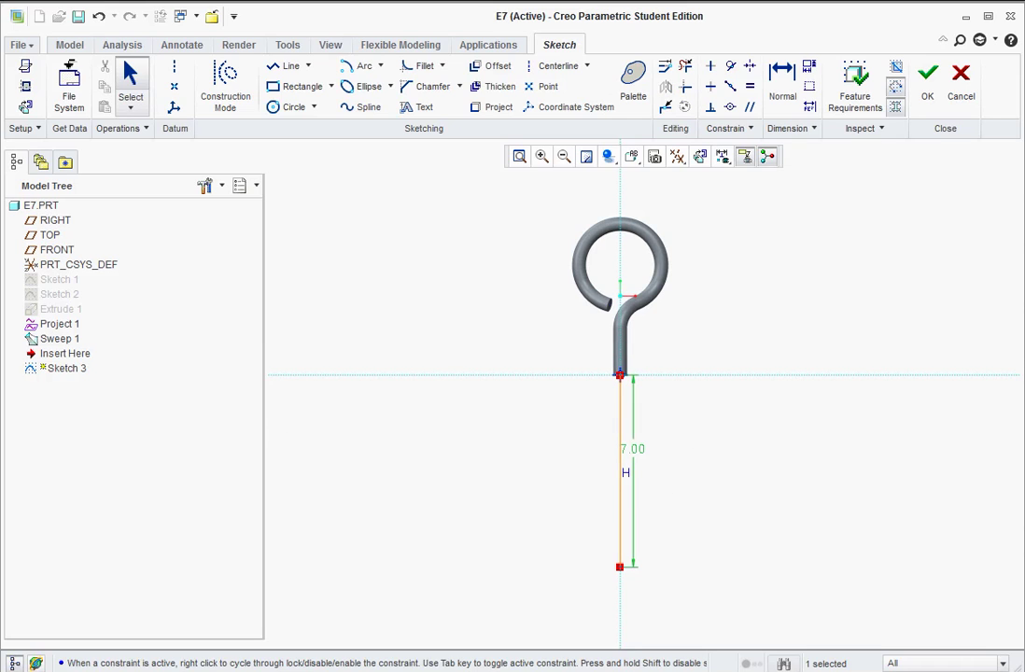
- Switch to the tutorial PDF and scroll down through it
key("alt+Tab")
scroll(224, 373, "down", 10)
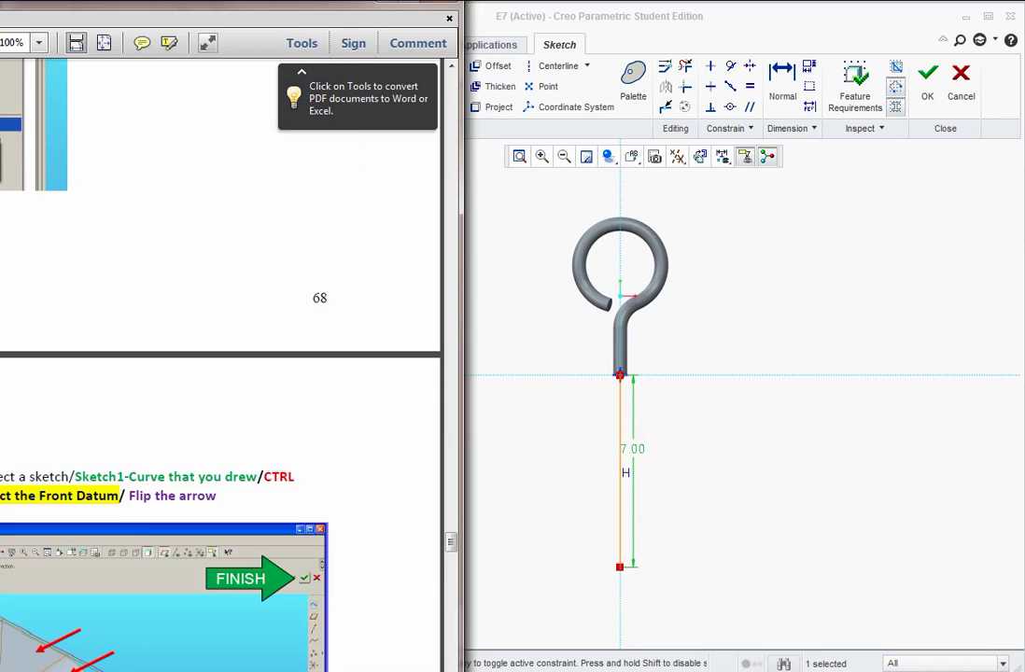
scroll(224, 374, "down", 10)
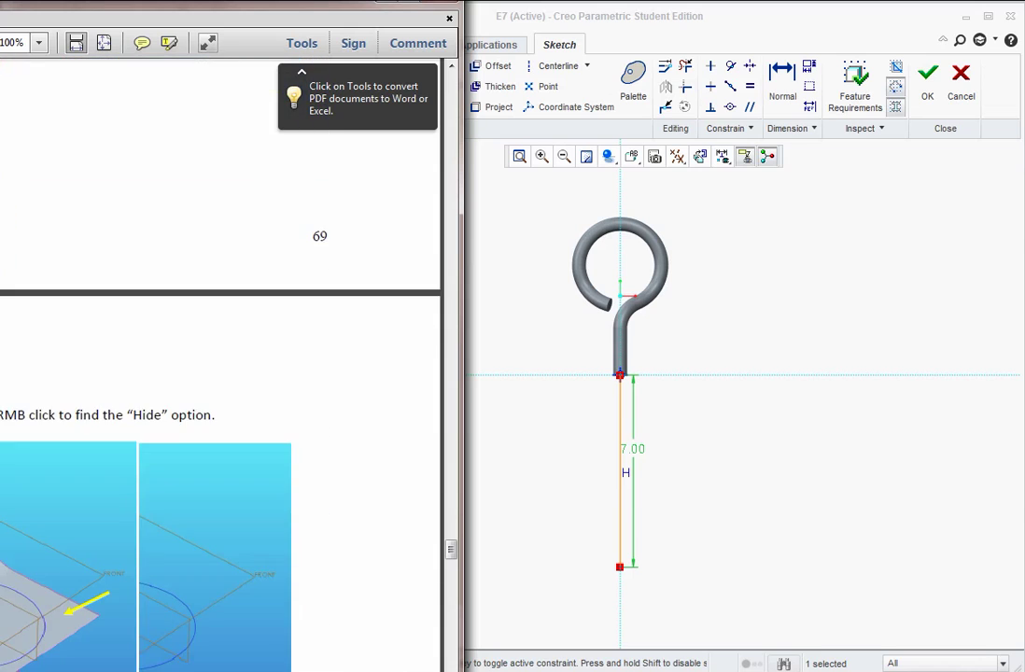
scroll(224, 373, "down", 15)
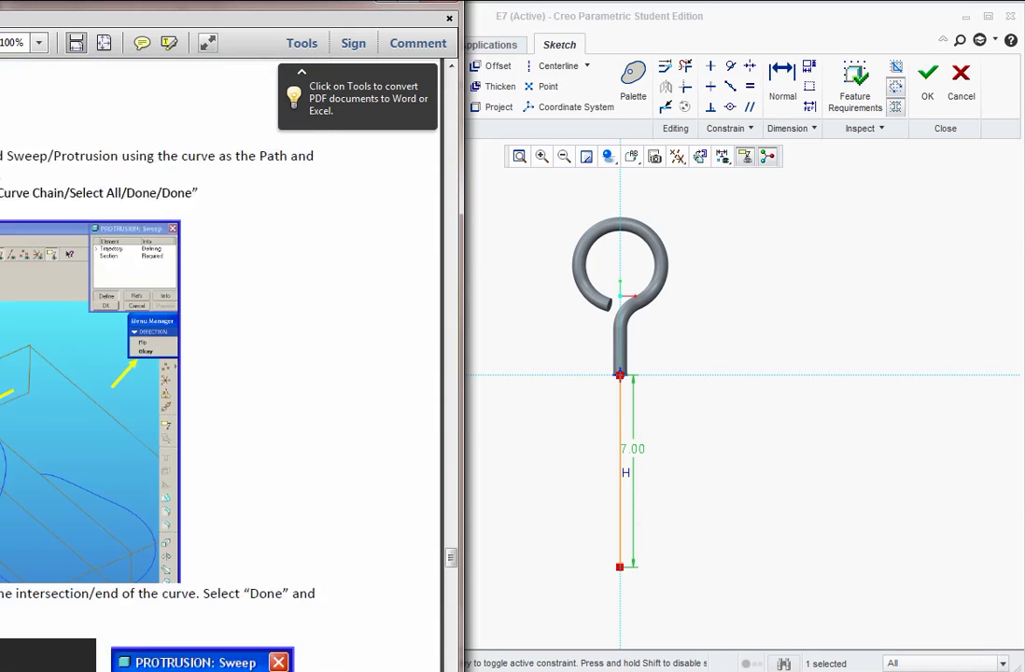
- Find step 17's drawing (7.000 leg, 45°, R1.000) in the PDF, then return to Creo
scroll(37, 586, "down", 10)
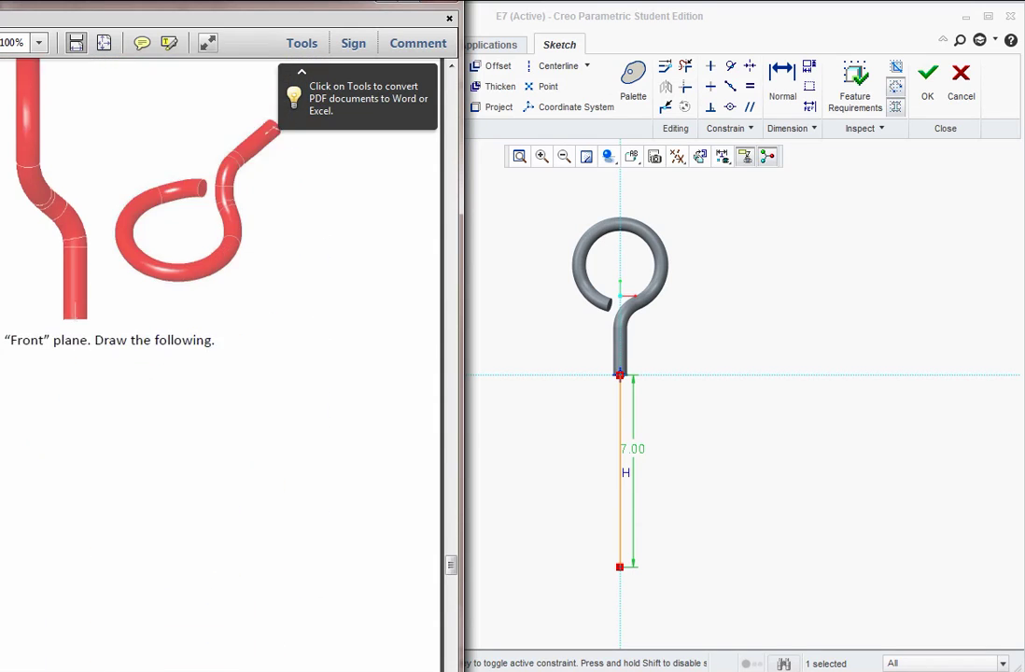
left_click_drag(156, 6, 642, 15)
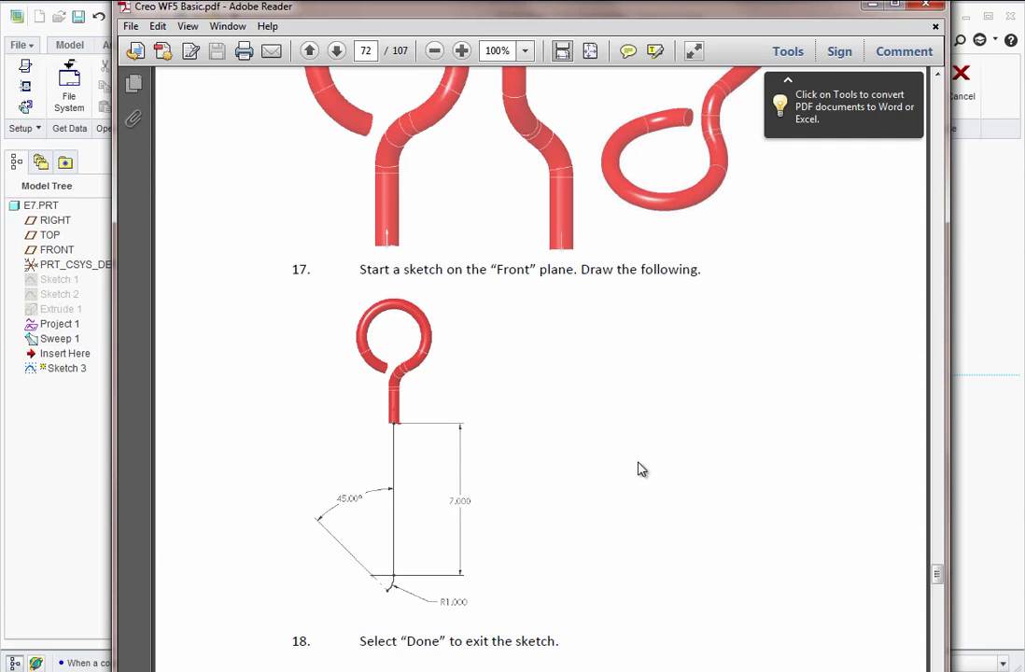
left_click_drag(702, 11, 214, 15)
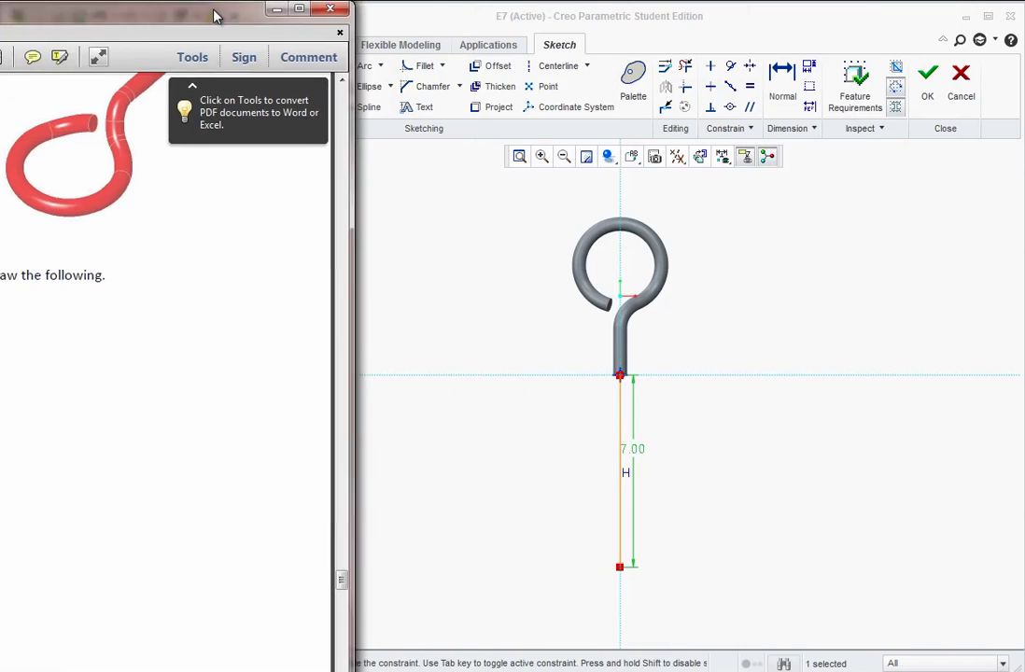
left_click(441, 13)
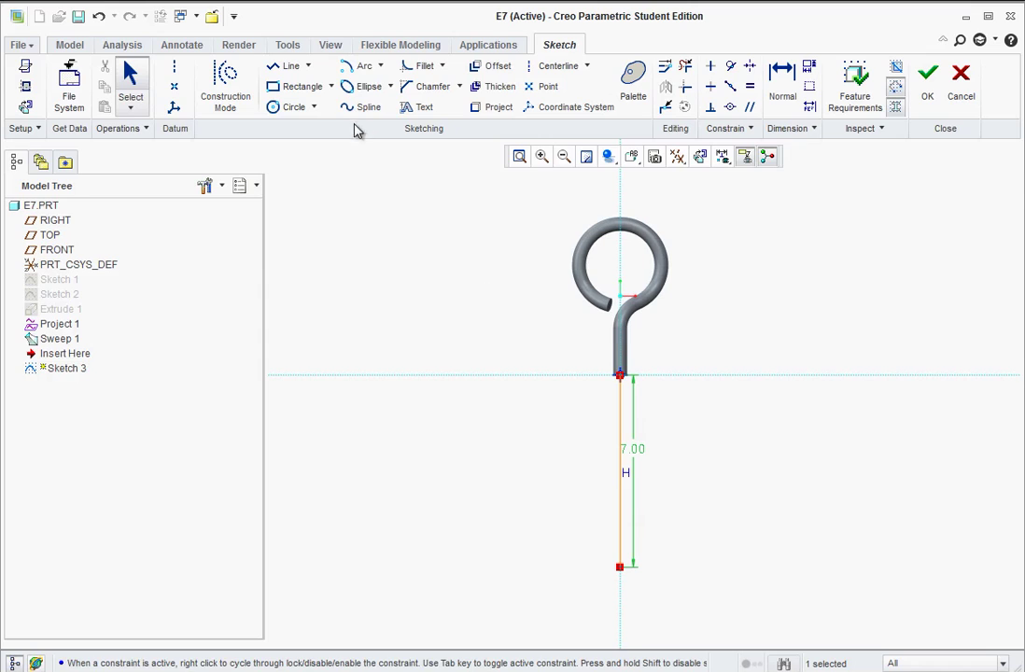
- Add a tangent-end arc of radius 1 at the line's bottom and anchor a centerline at its end
left_click(379, 67)
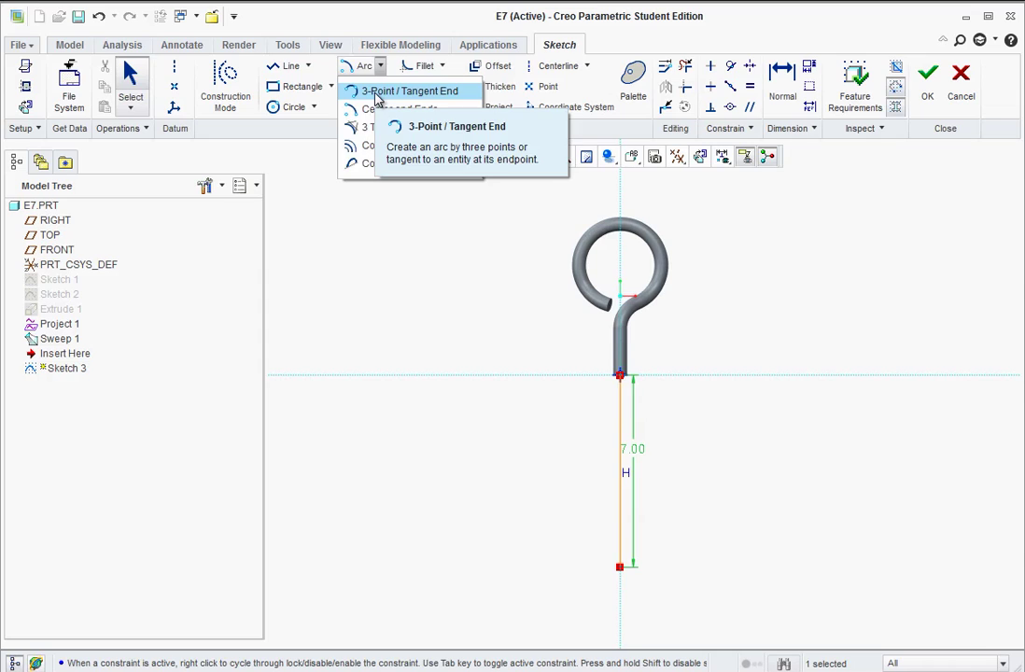
left_click(376, 92)
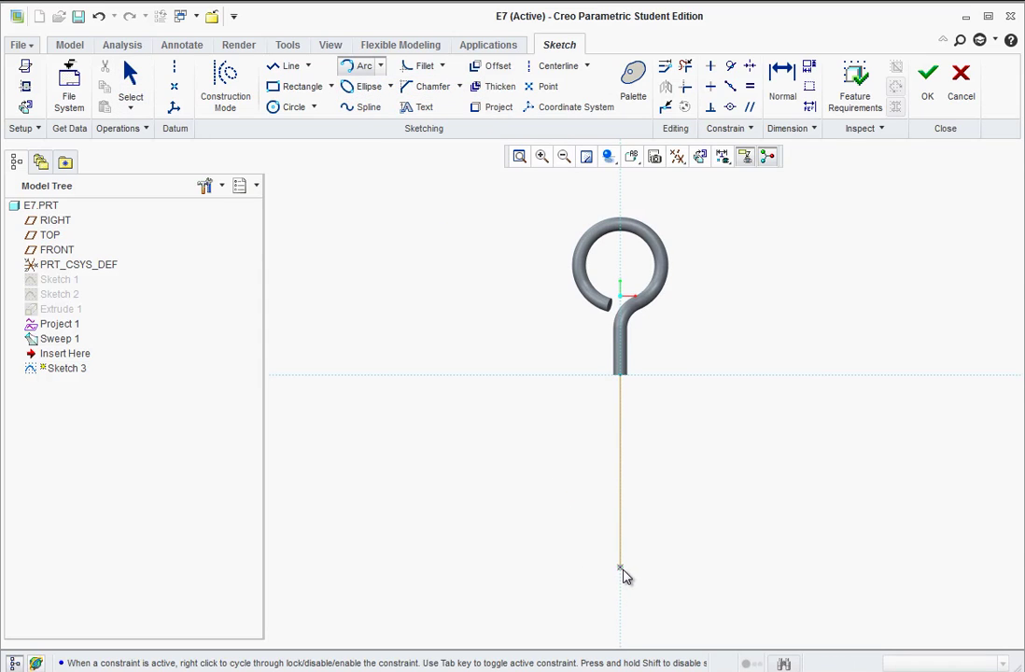
left_click(624, 580)
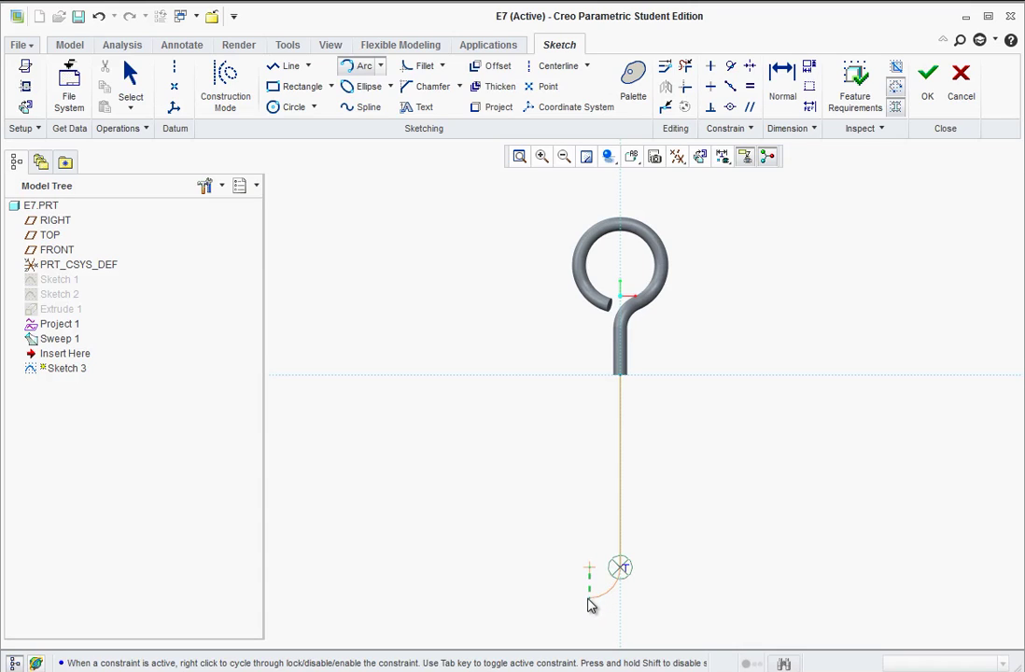
left_click(609, 596)
middle_click(650, 599)
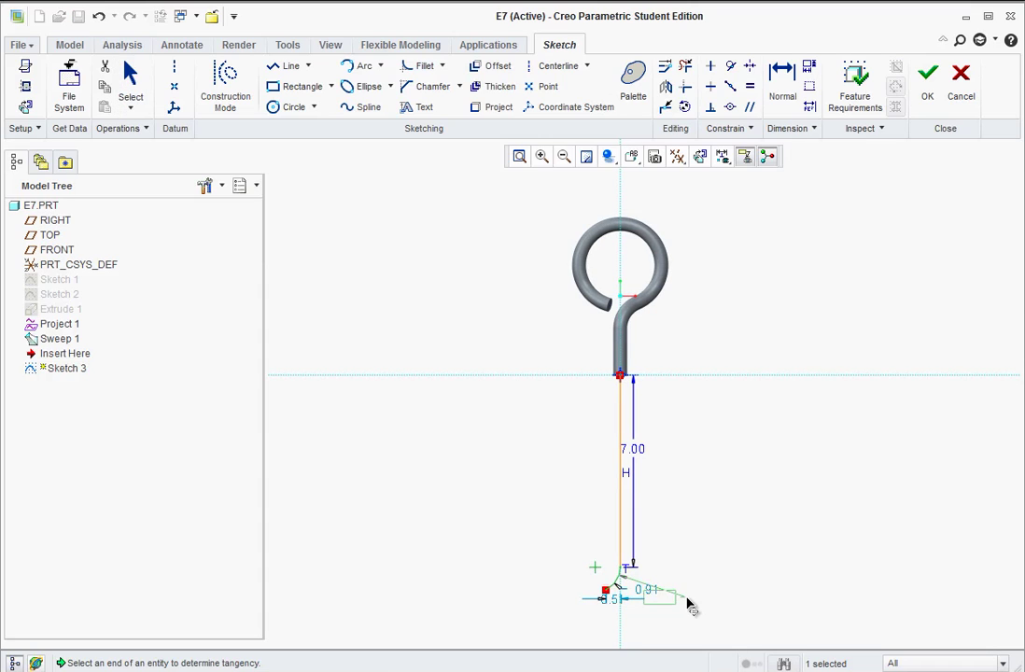
double_click(660, 600)
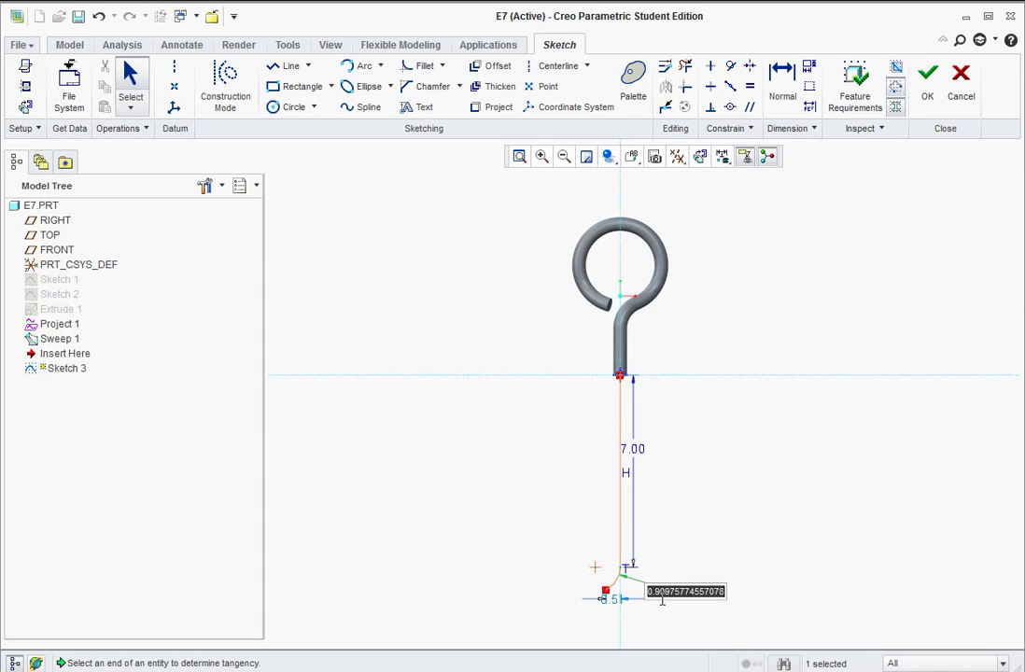
type("1")
key("Return")
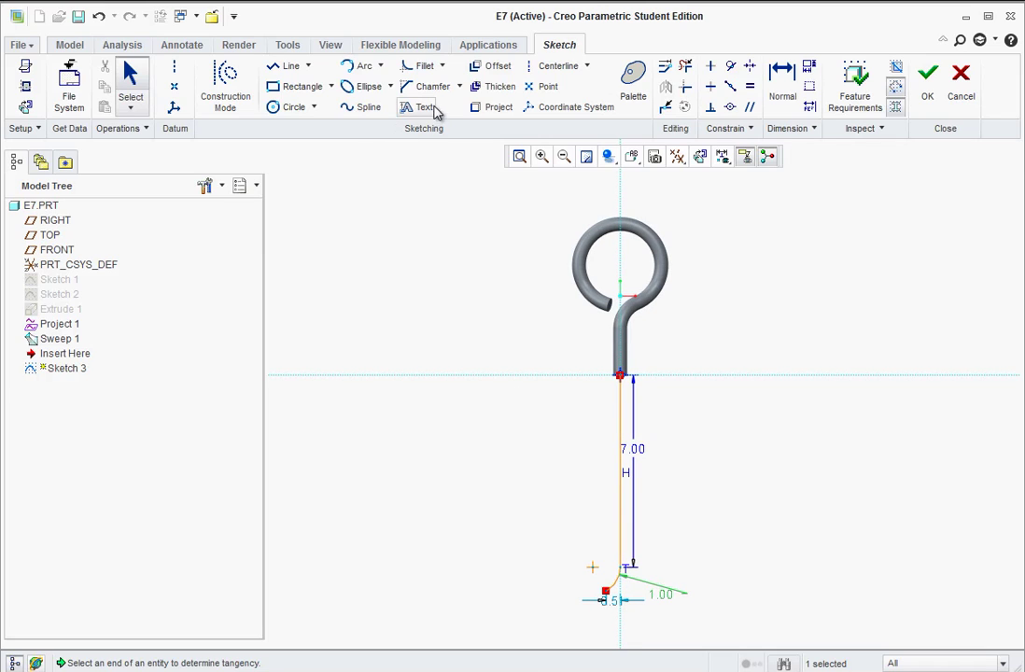
left_click(175, 72)
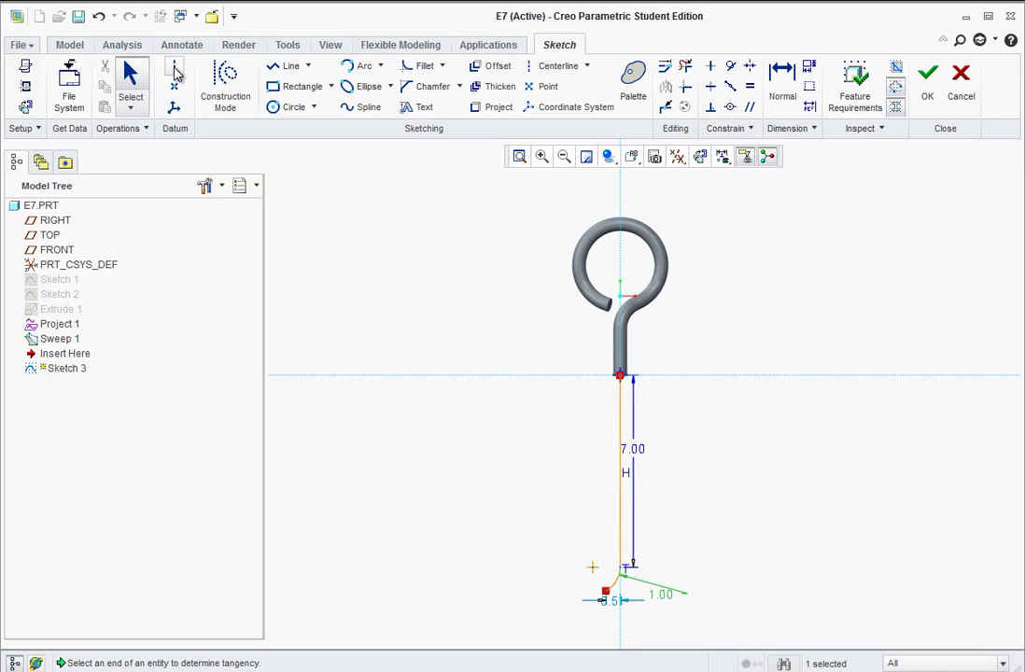
left_click(605, 592)
- Draw the slanted centerline and set its angle to 45°
left_click(592, 567)
middle_click(576, 504)
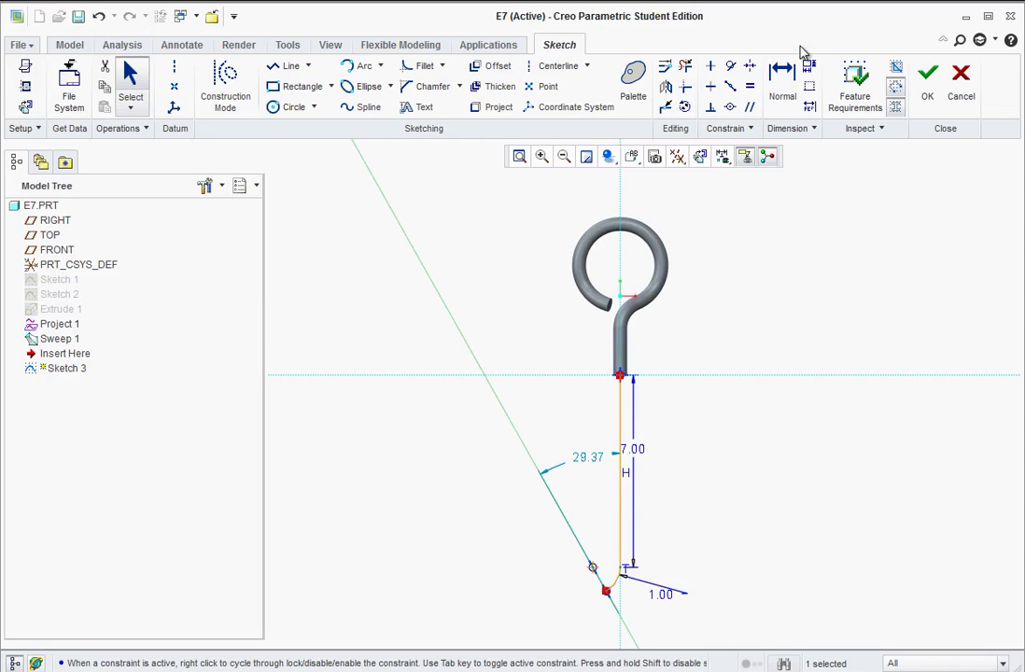
double_click(587, 459)
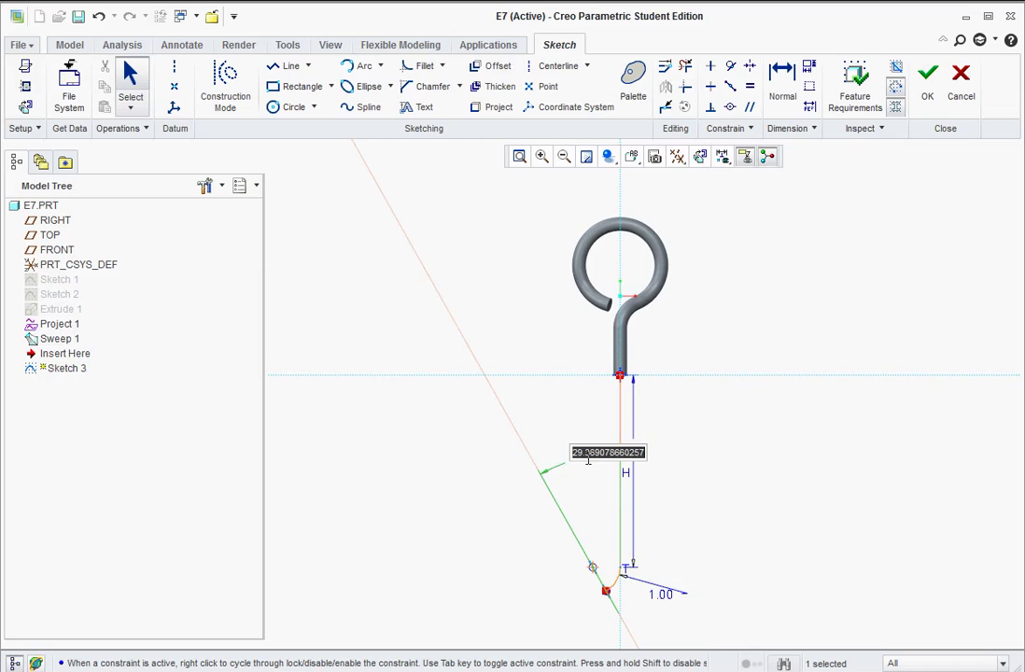
type("45")
key("Return")
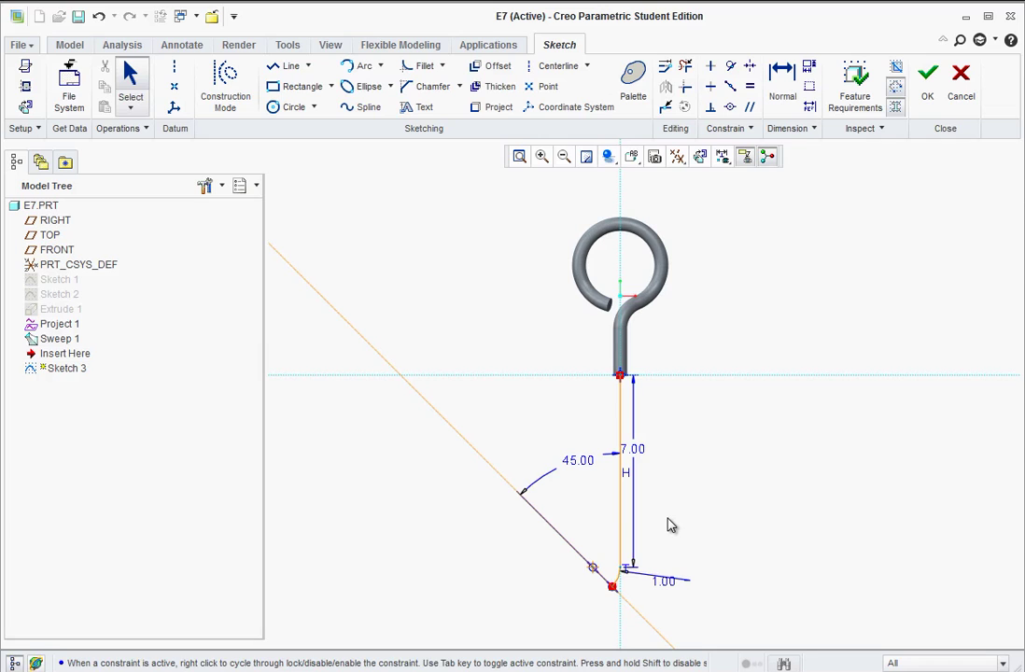
- Finish Sketch 3 and select its angled leg curve as the sweep path
left_click(927, 89)
middle_click_drag(602, 445, 634, 354)
scroll(649, 360, "up", 2)
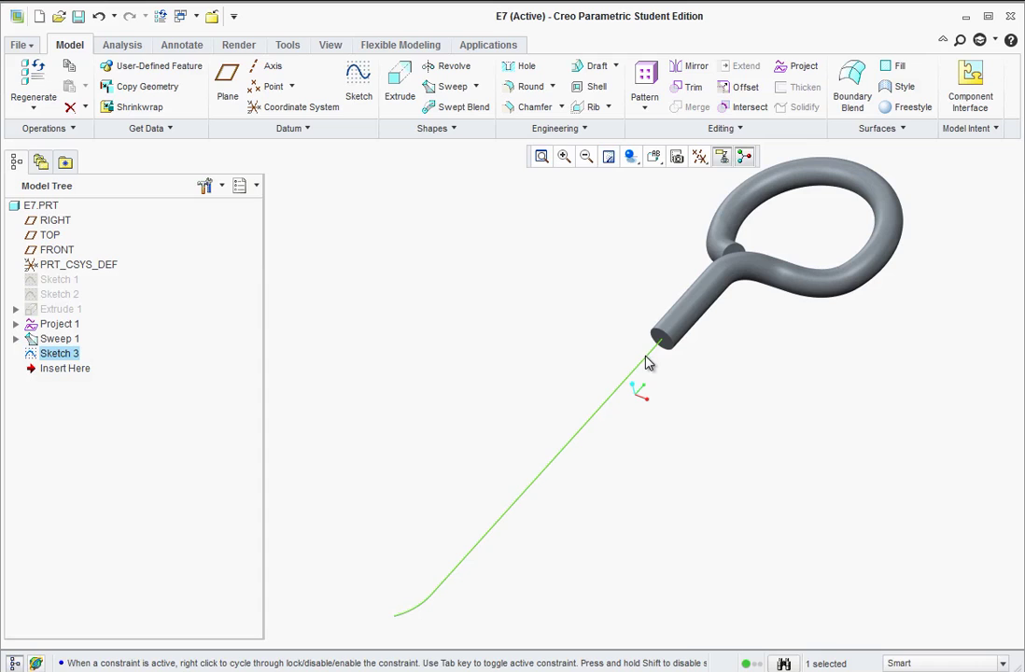
left_click(653, 361)
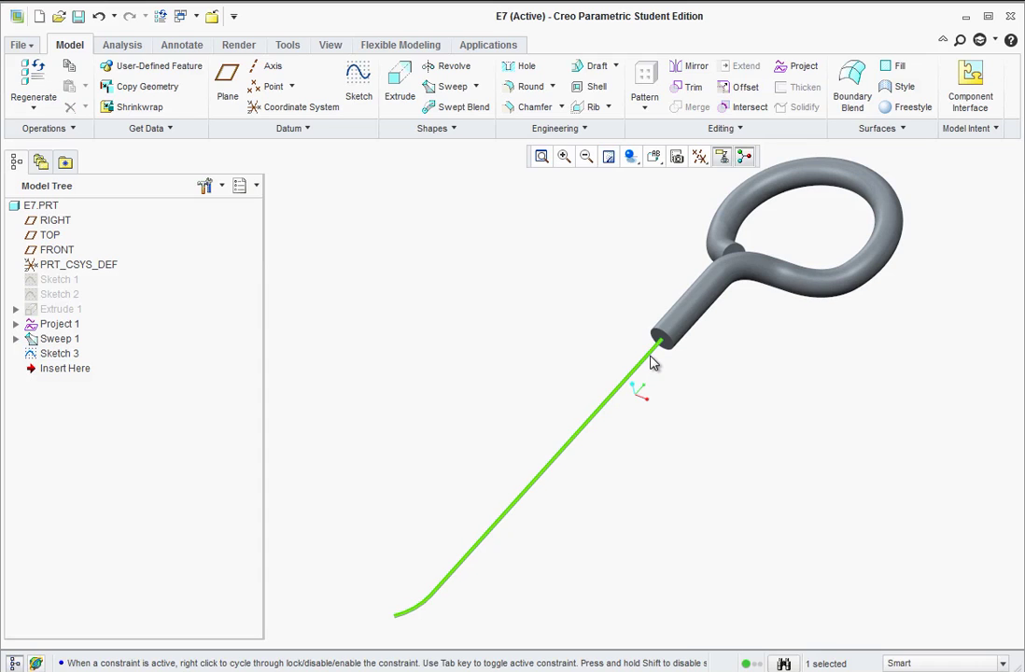
- Start a sweep along the Sketch 3 leg with its start point at the tube end, then open the section sketch
left_click(448, 87)
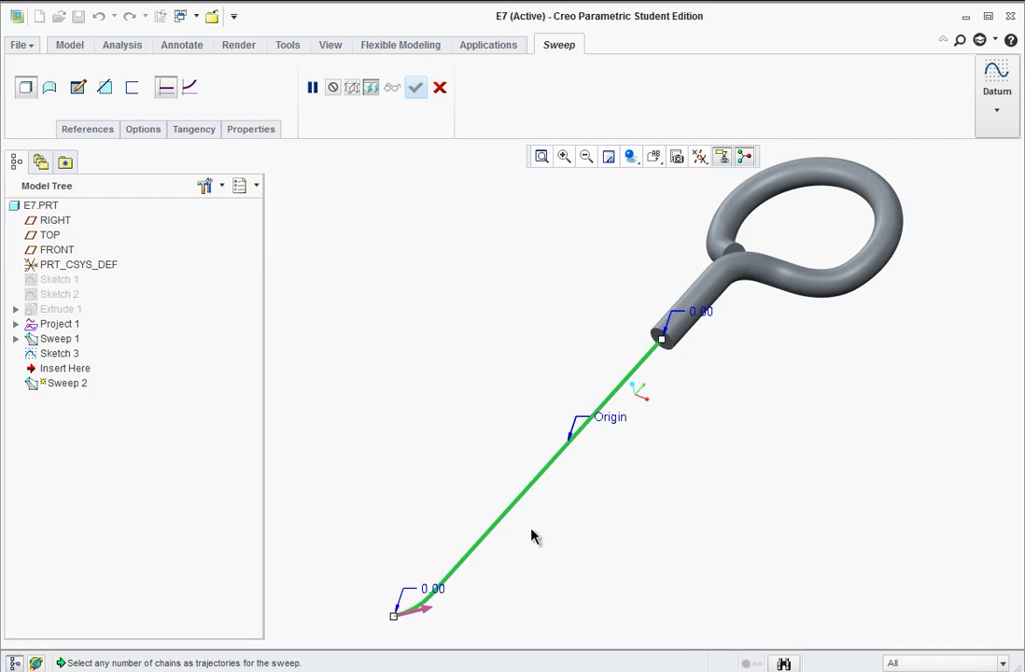
left_click(426, 612)
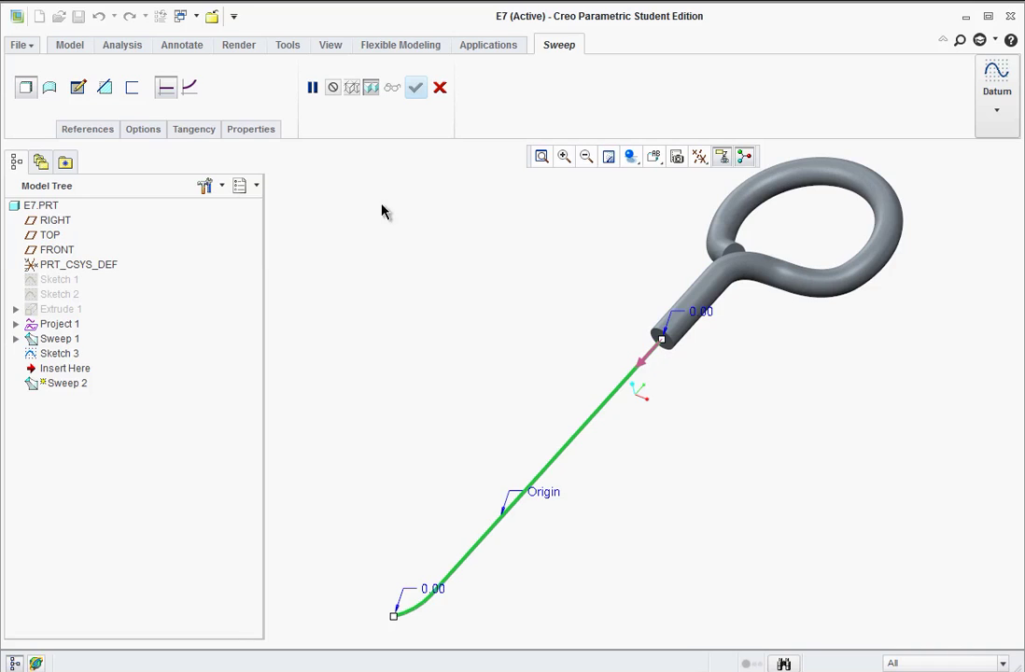
left_click(79, 87)
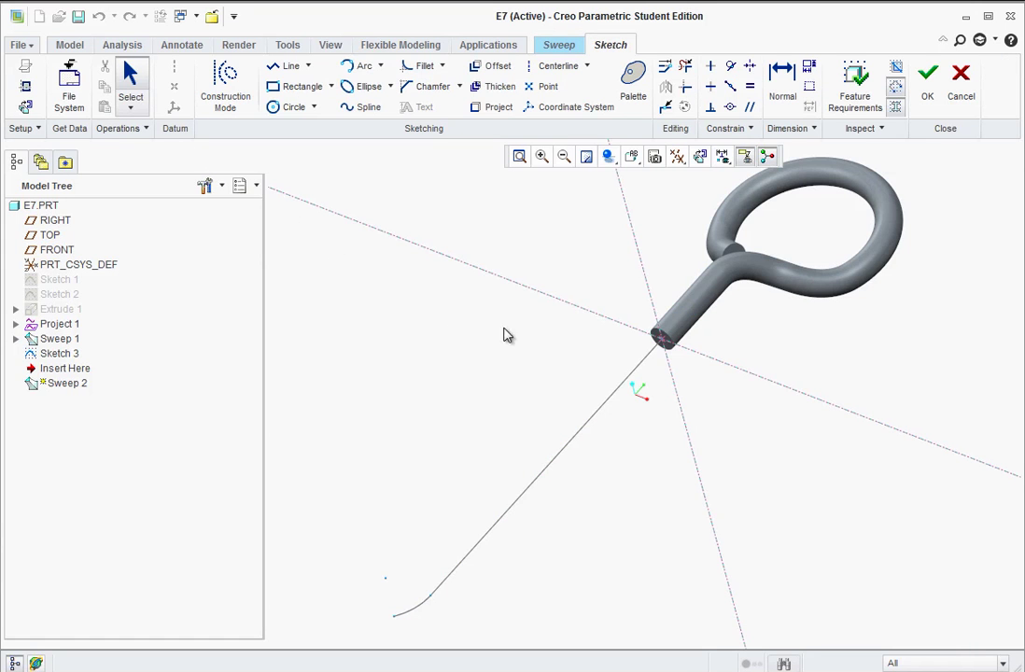
- Project the tube's circular end edge as the section and complete Sweep 2
scroll(660, 338, "down", 2)
scroll(661, 338, "down", 4)
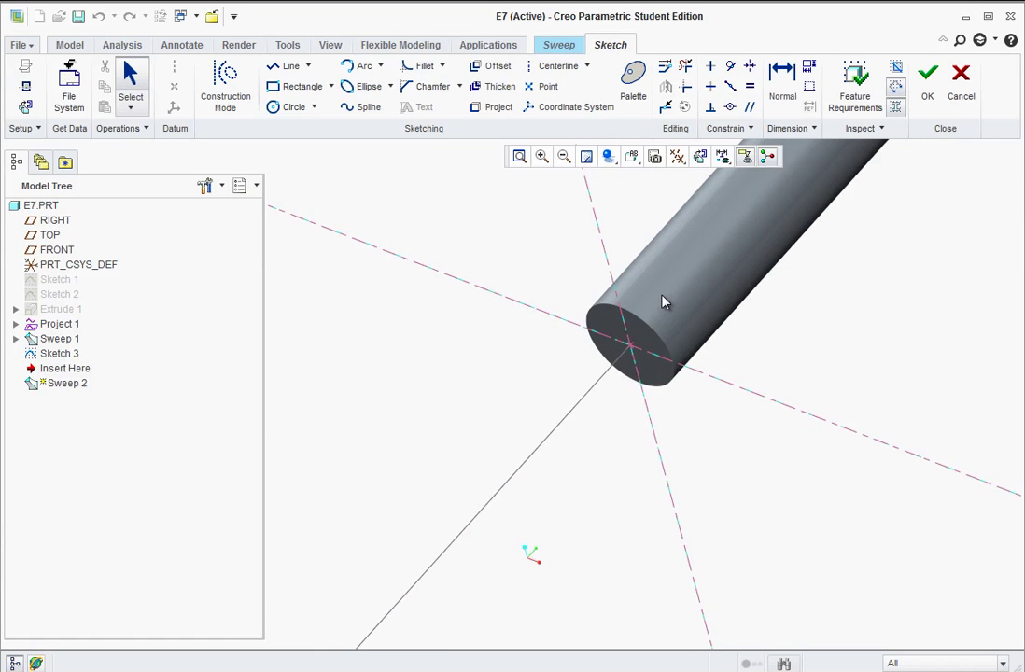
left_click(495, 110)
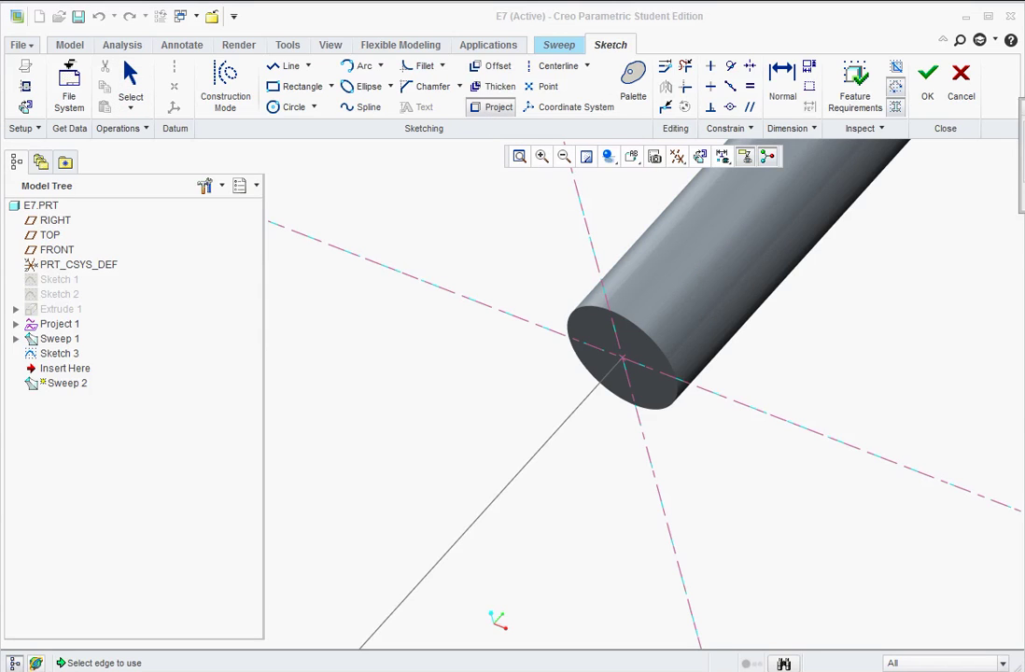
left_click(672, 405)
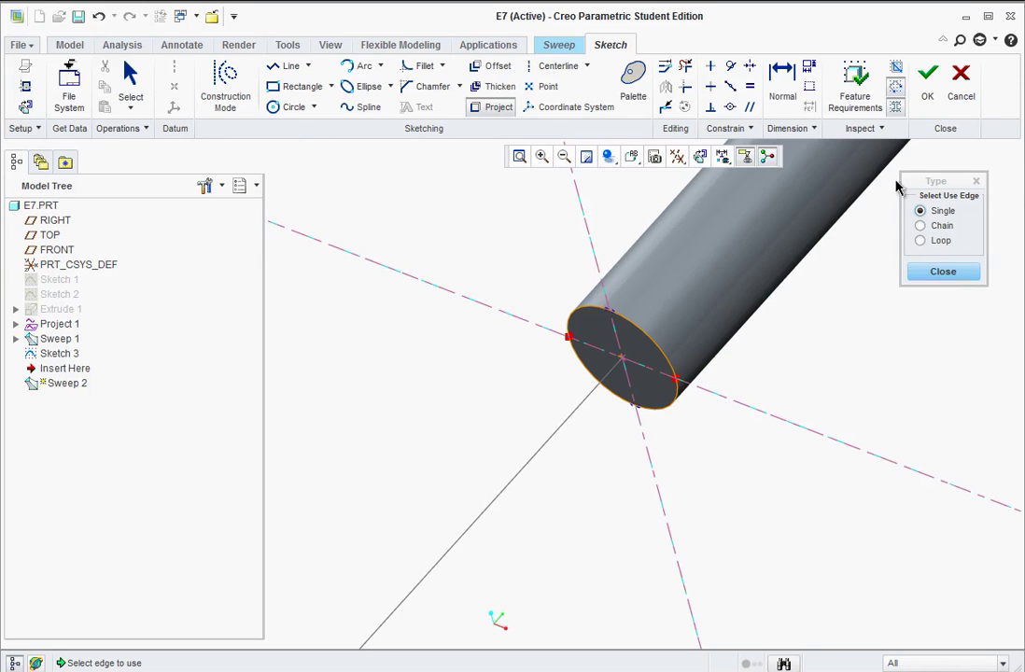
left_click(927, 82)
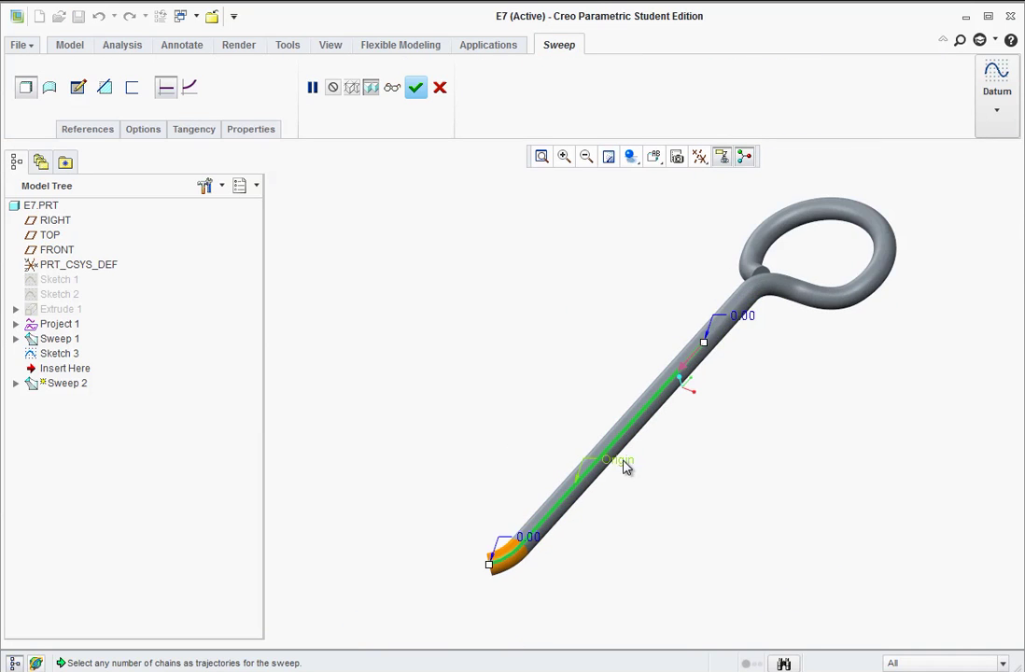
left_click(416, 89)
- Mirror Sweep 1 and Sweep 2 about the leg's end face
left_click(576, 372)
mouse_move(576, 372)
middle_mouse_down()
mouse_move(602, 379)
mouse_move(611, 354)
mouse_move(644, 369)
mouse_move(670, 416)
mouse_move(633, 391)
mouse_move(633, 400)
mouse_move(771, 492)
mouse_move(725, 434)
mouse_move(726, 443)
middle_mouse_up()
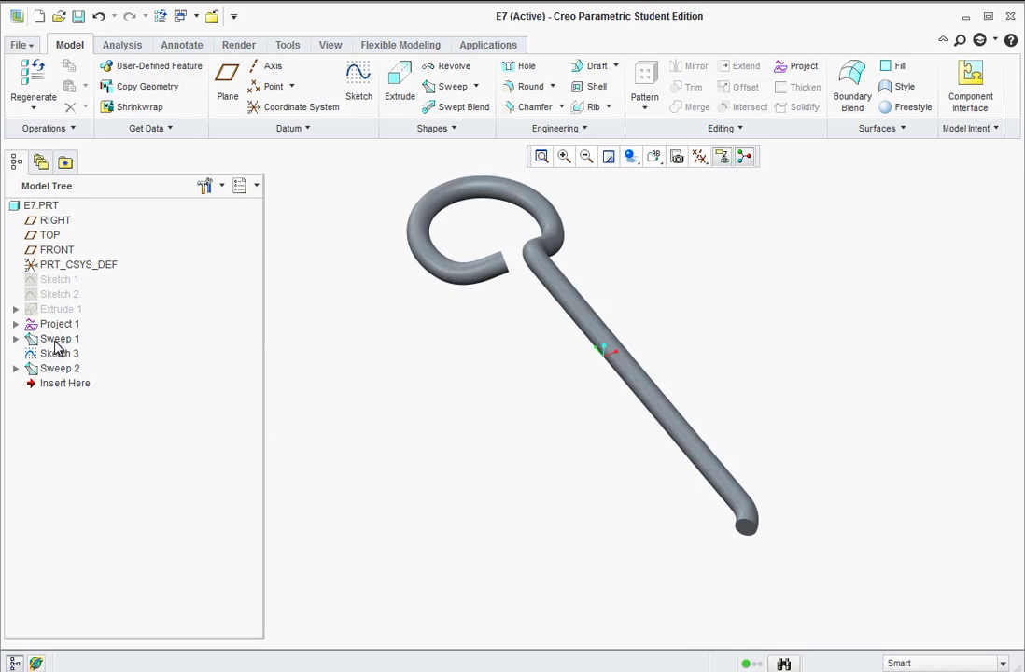
left_click(54, 340)
left_click(66, 372, "ctrl")
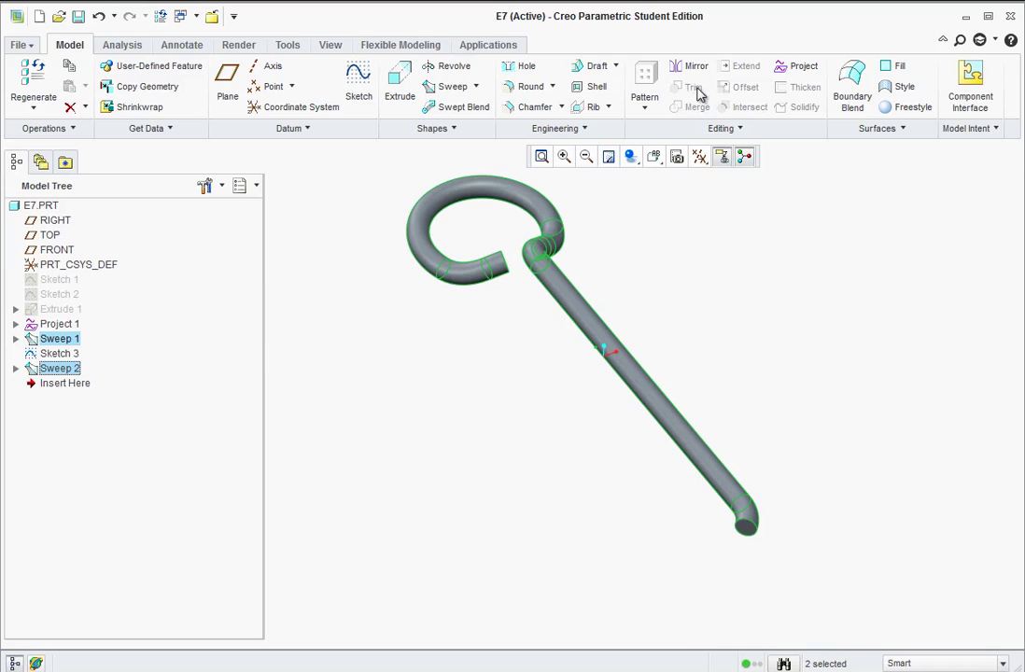
left_click(695, 73)
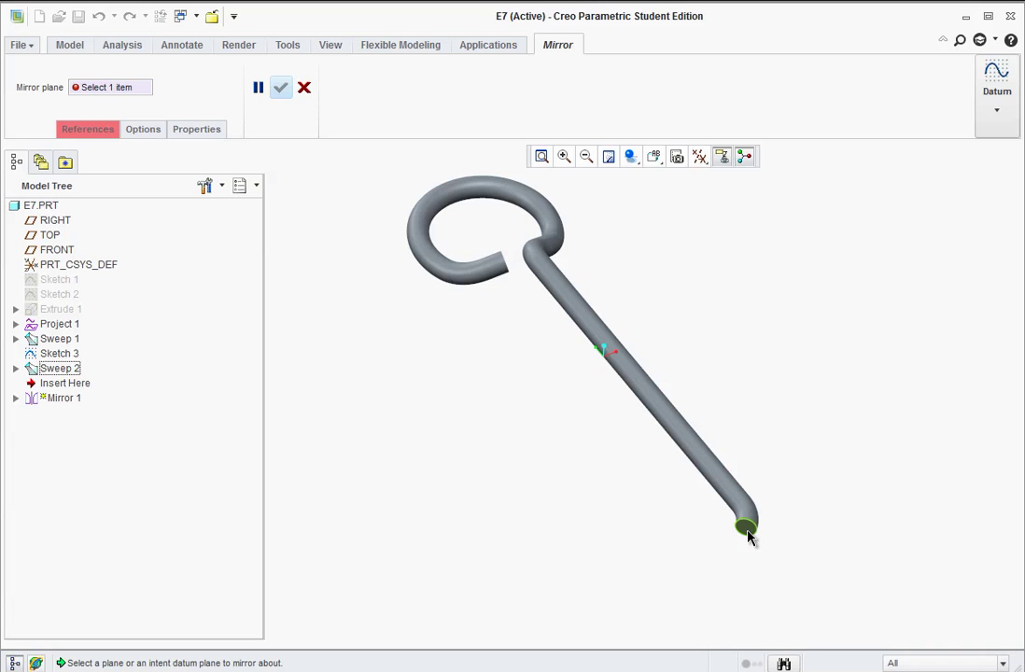
left_click(748, 534)
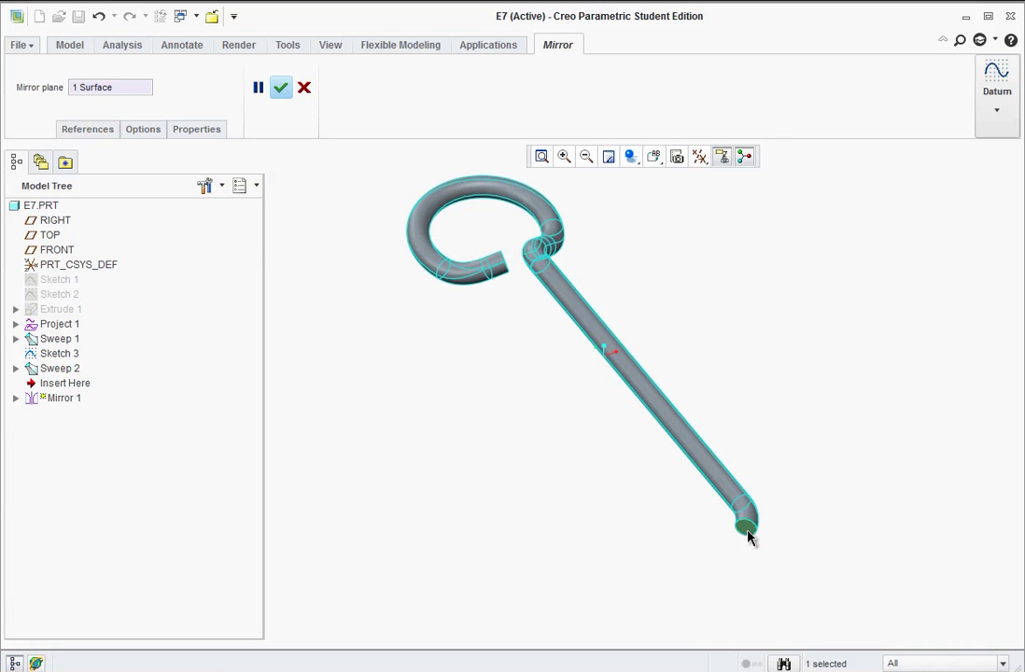
left_click(281, 87)
- Orbit the model to inspect the mirrored Z-shaped wire
left_click(574, 447)
mouse_move(574, 446)
middle_mouse_down()
mouse_move(589, 452)
mouse_move(583, 417)
mouse_move(574, 440)
mouse_move(602, 415)
middle_mouse_up()
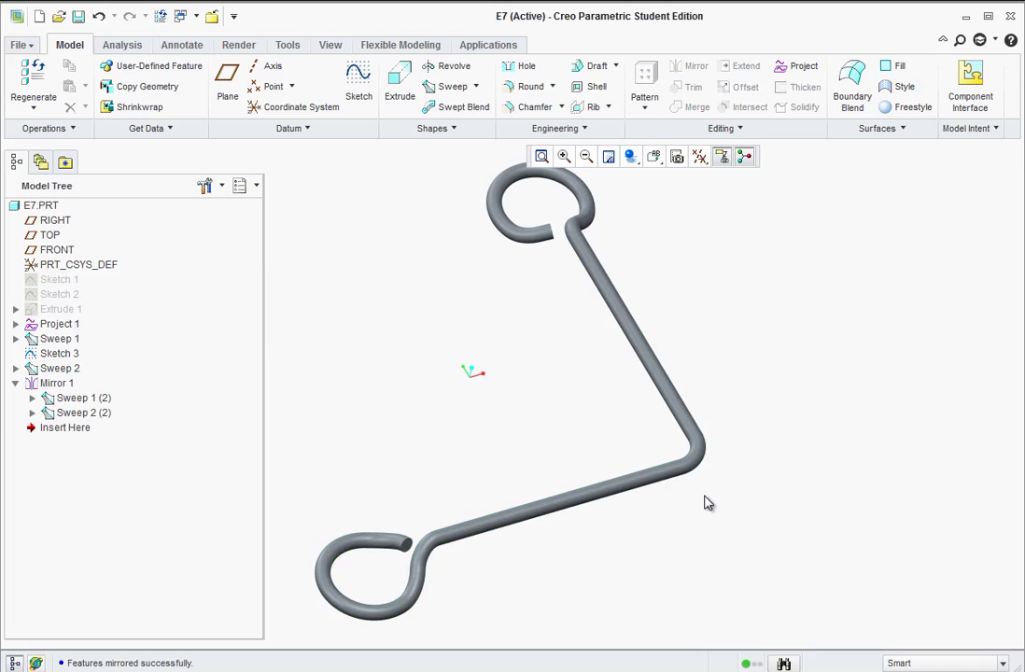
middle_click_drag(727, 476, 696, 497)
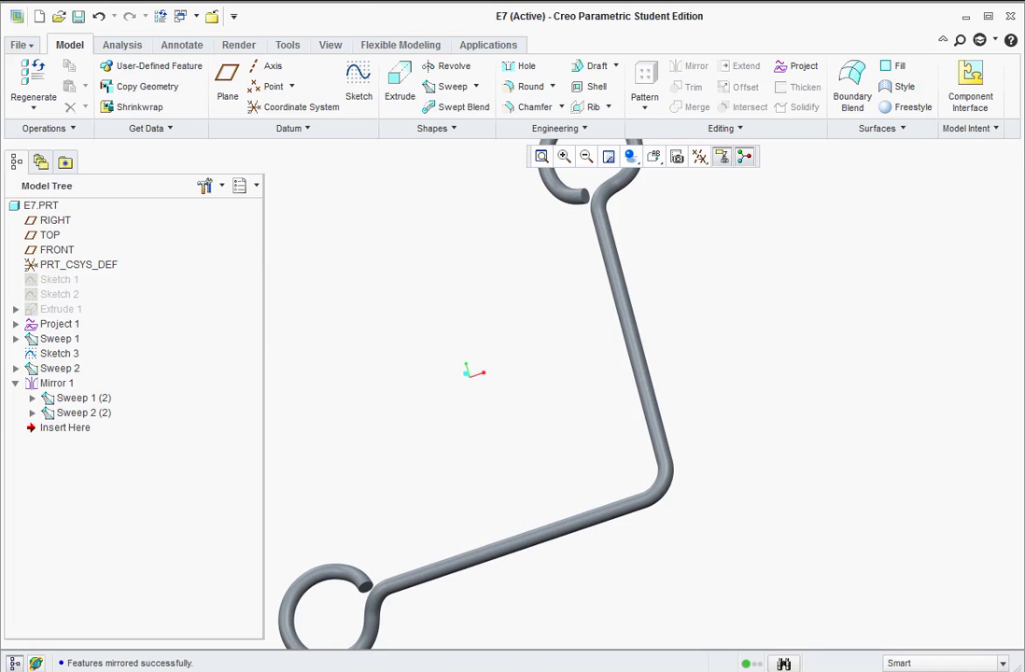
key("alt+Tab")
left_click_drag(42, 11, 586, 0)
scroll(492, 274, "down", 8)
scroll(486, 328, "down", 10)
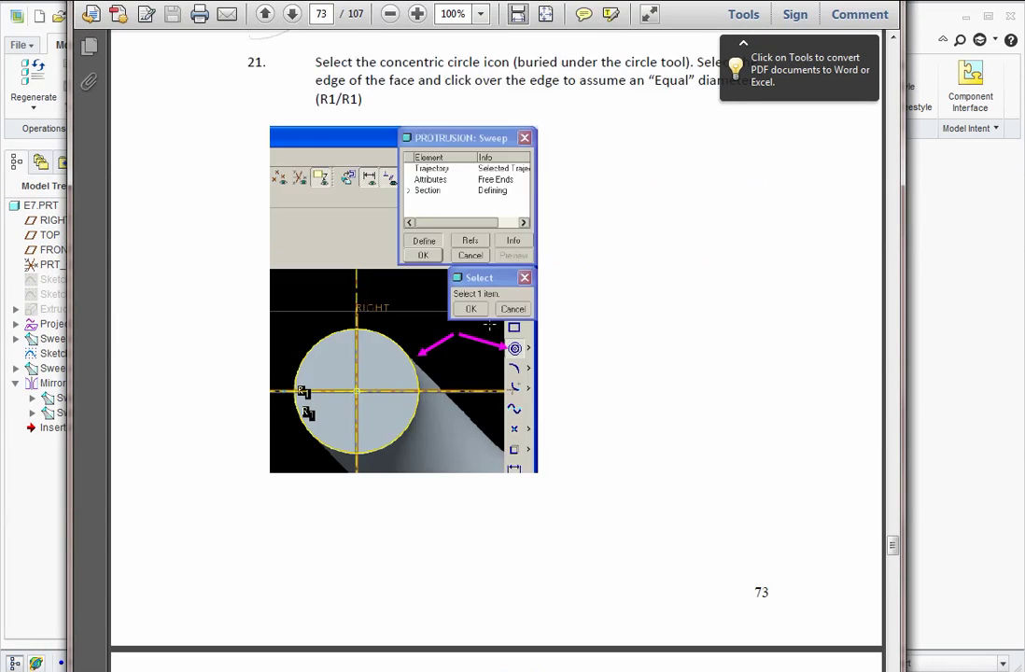
scroll(482, 326, "down", 10)
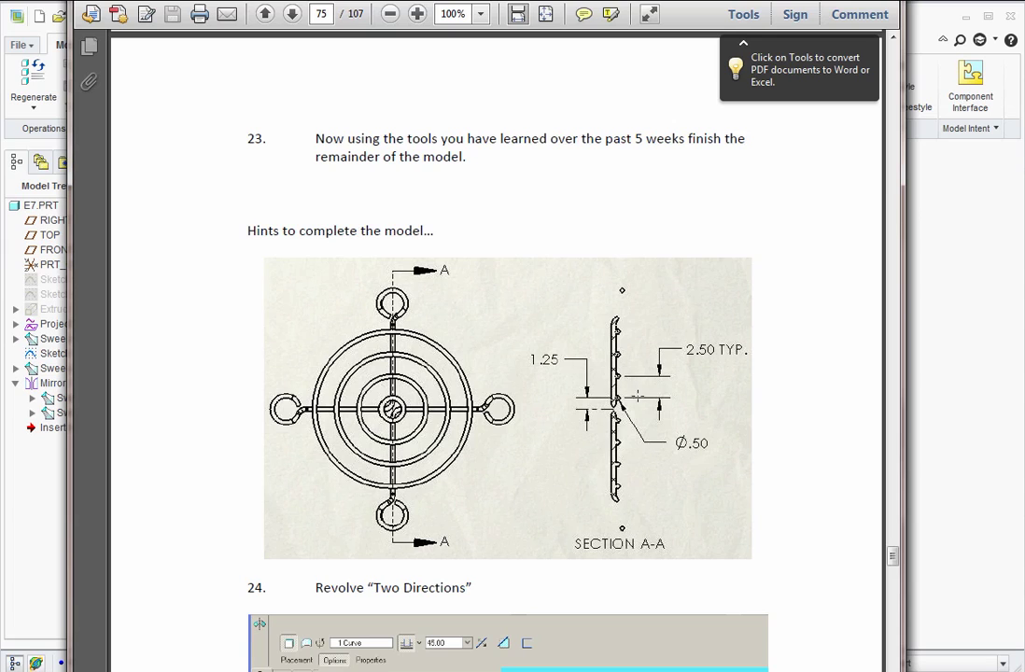
left_click(938, 342)
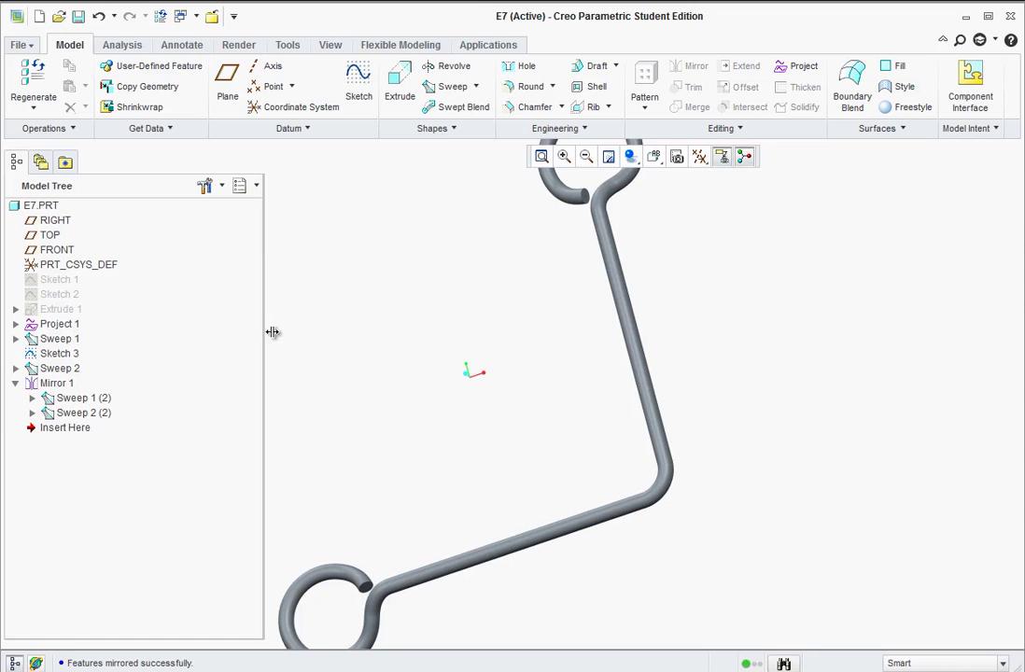
- Start a sketch on RIGHT, viewed from the RIGHT orientation in wireframe display
left_click(52, 222)
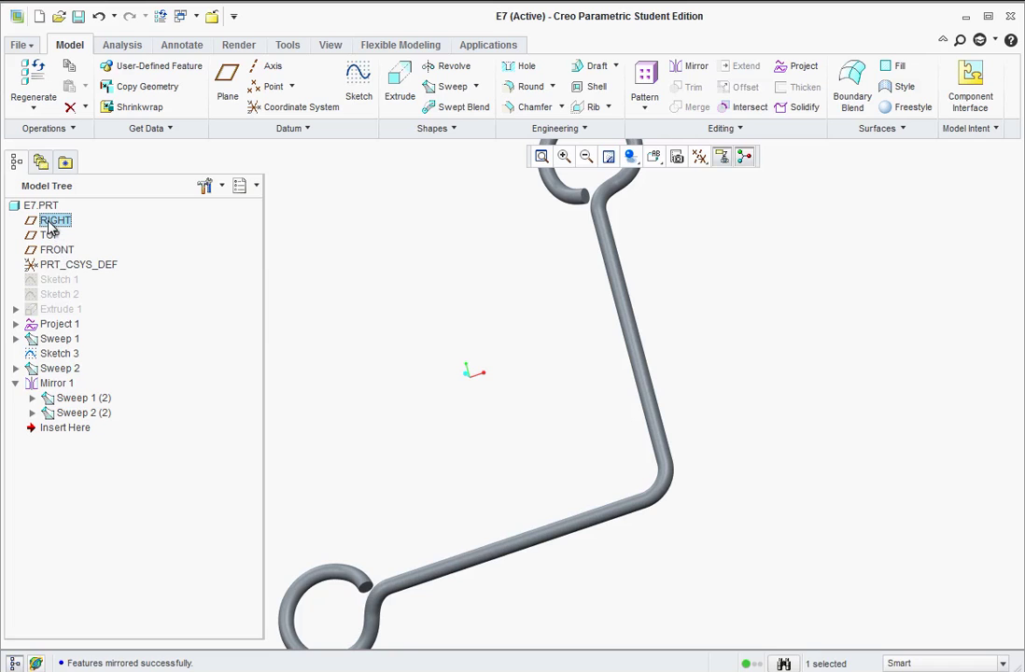
left_click(357, 84)
left_click(631, 156)
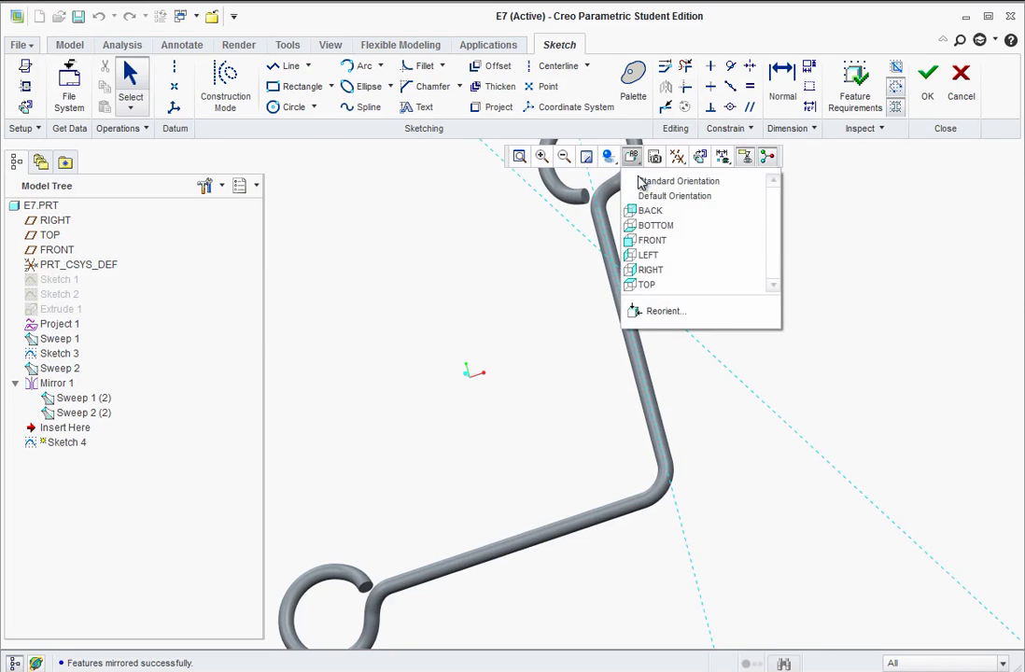
left_click(645, 271)
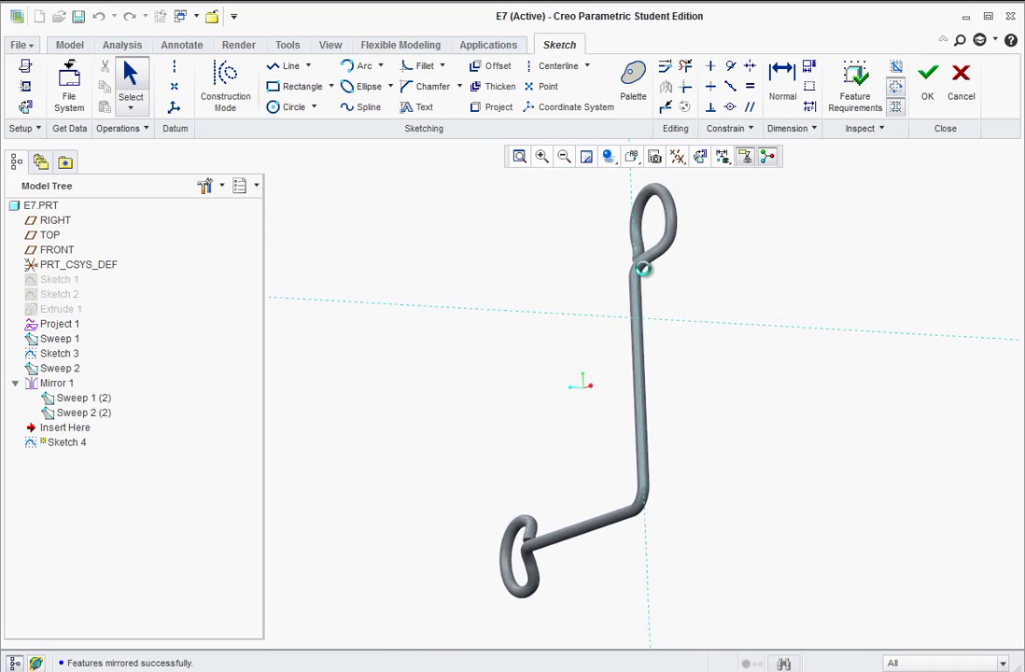
scroll(621, 516, "down", 1)
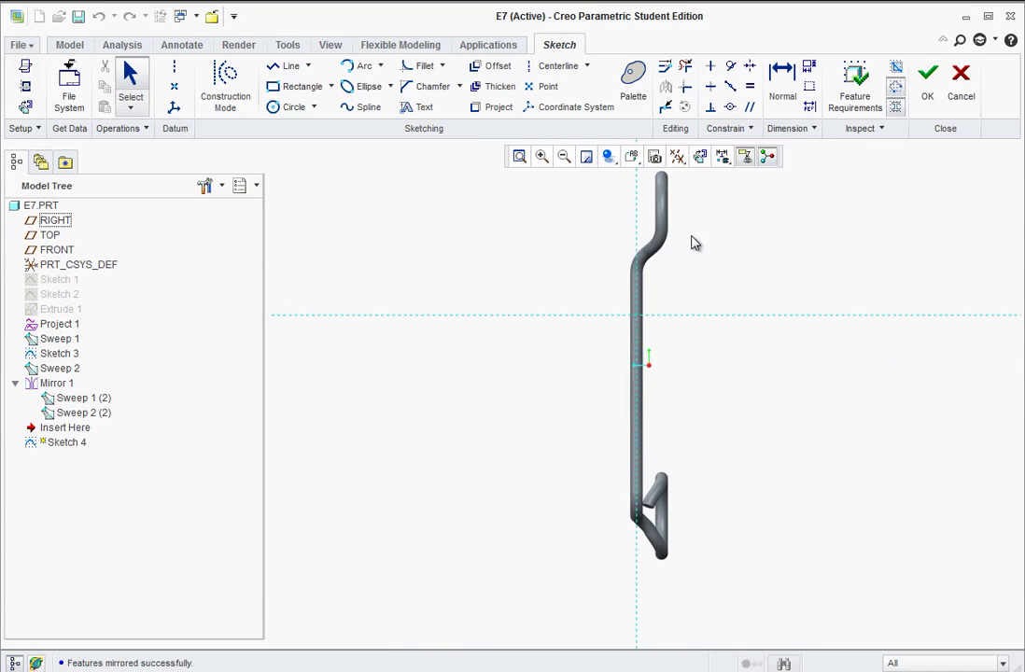
left_click(609, 156)
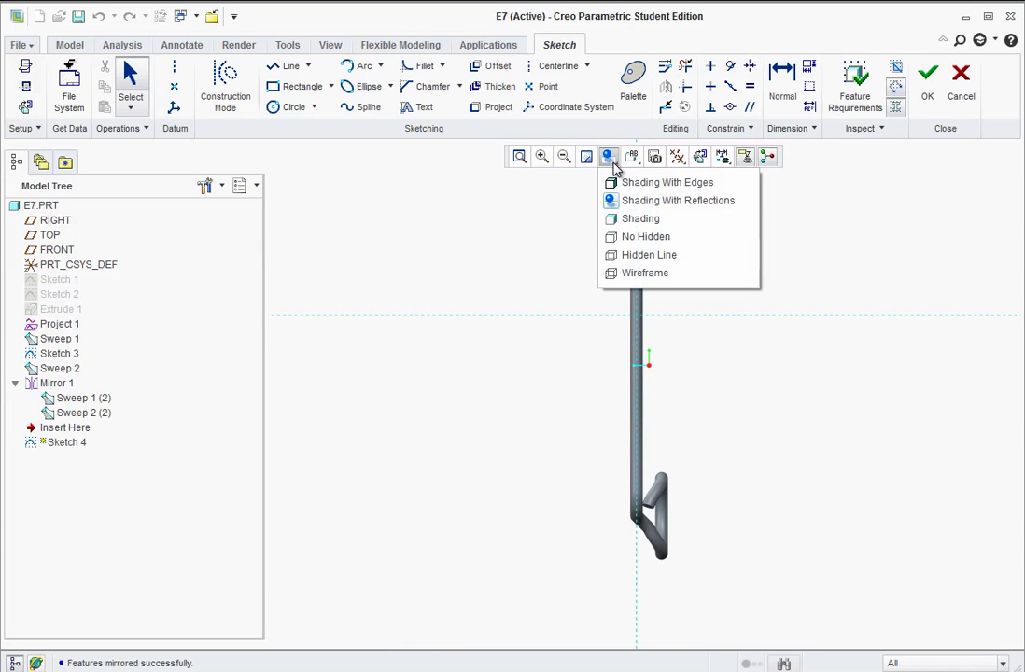
left_click(616, 272)
scroll(638, 525, "down", 6)
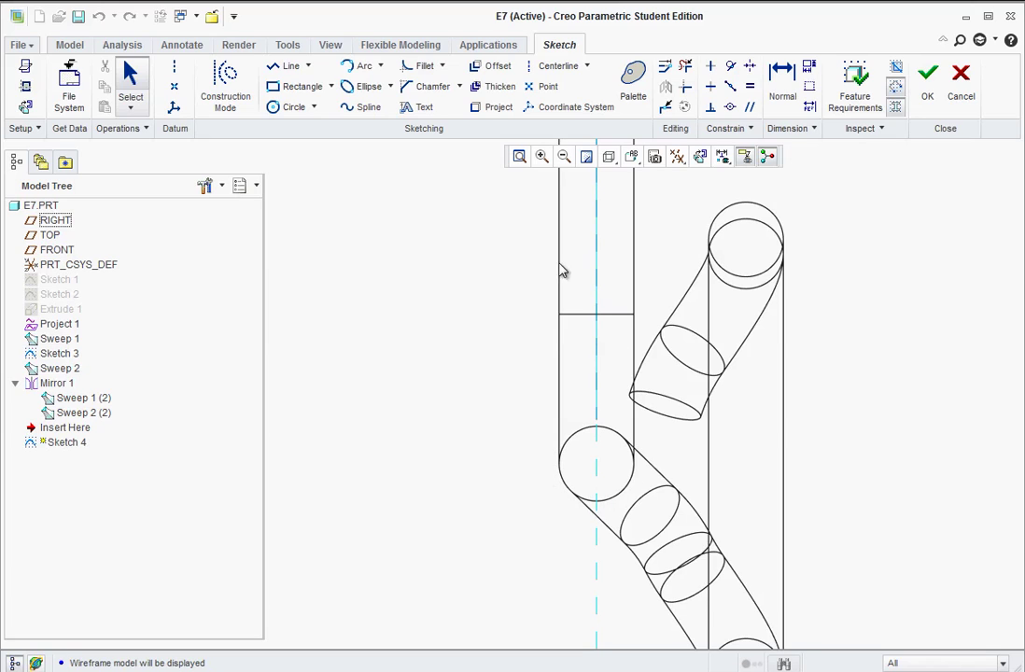
- Project the lower tube circle and draw a horizontal centerline through its centre
left_click(483, 108)
left_click(572, 491)
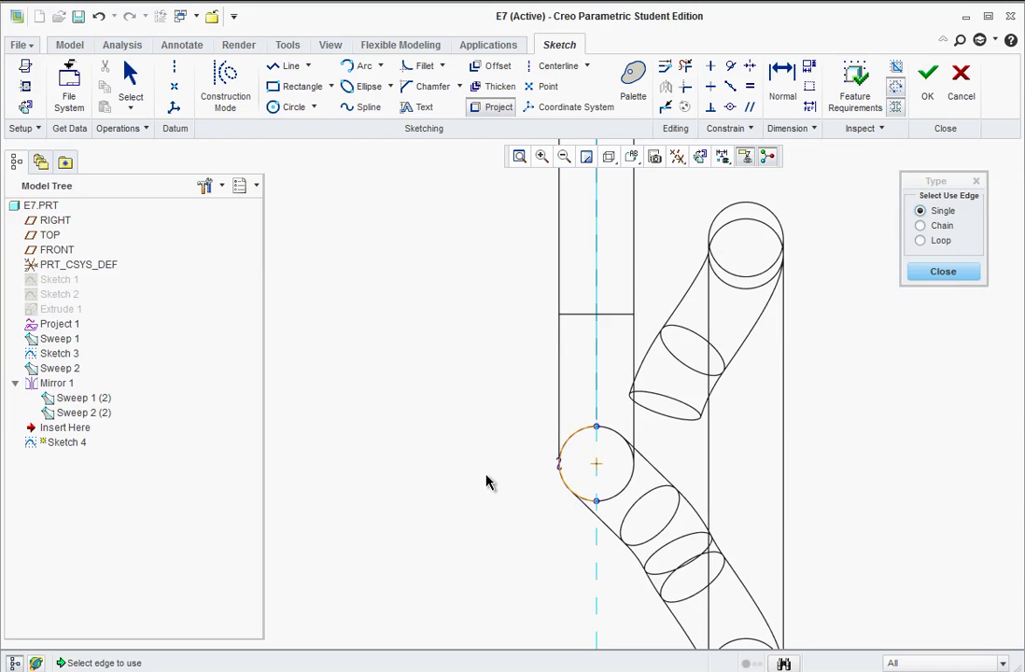
middle_click(487, 482)
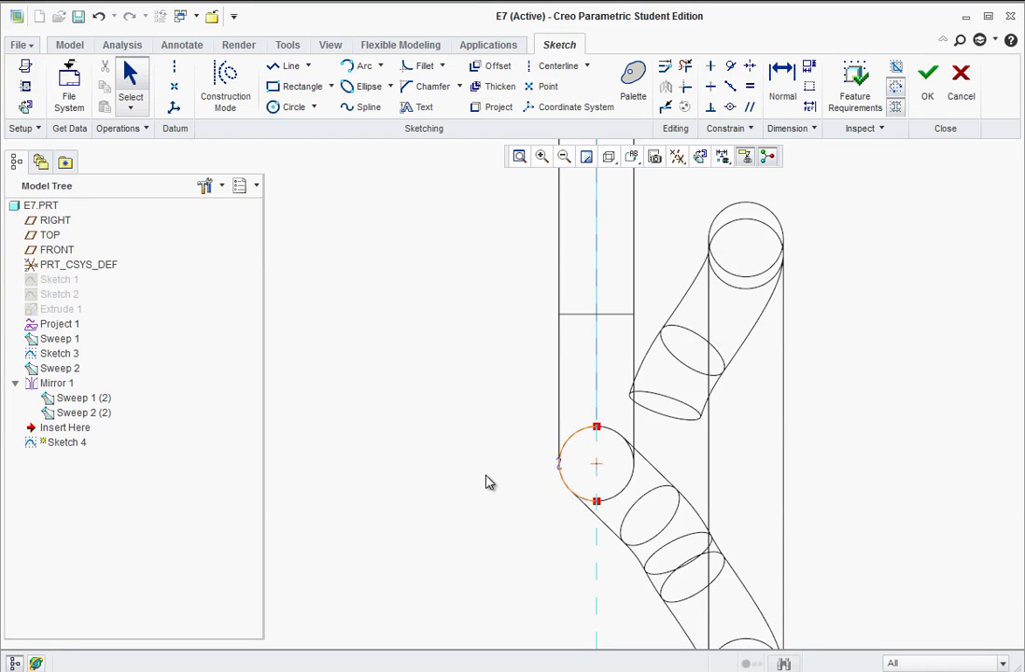
left_click(172, 72)
left_click(597, 464)
left_click(431, 472)
middle_click(506, 581)
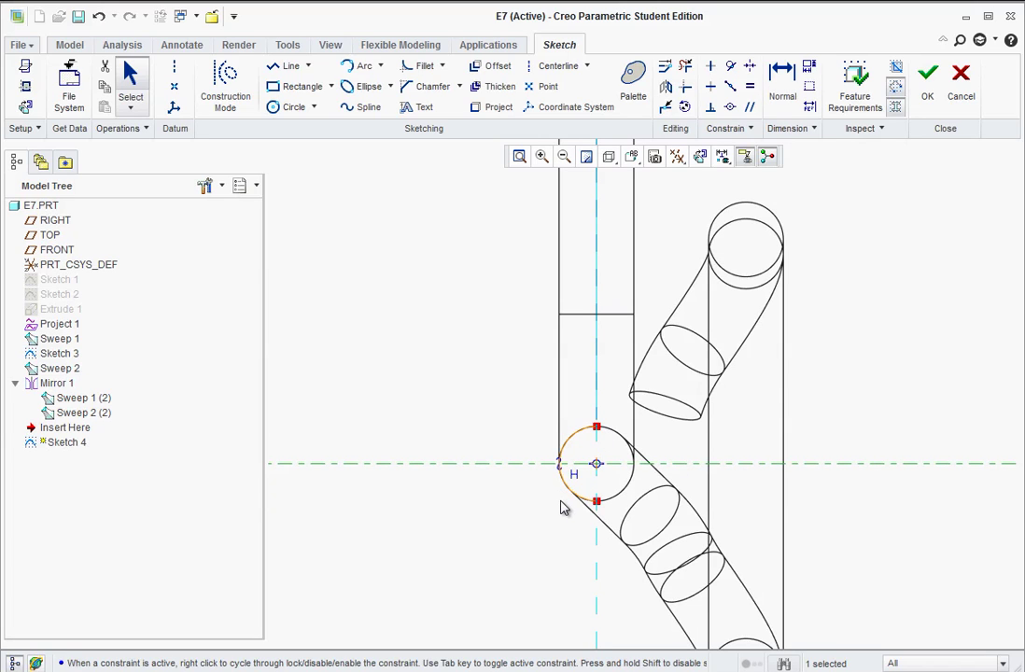
scroll(581, 546, "down", 5)
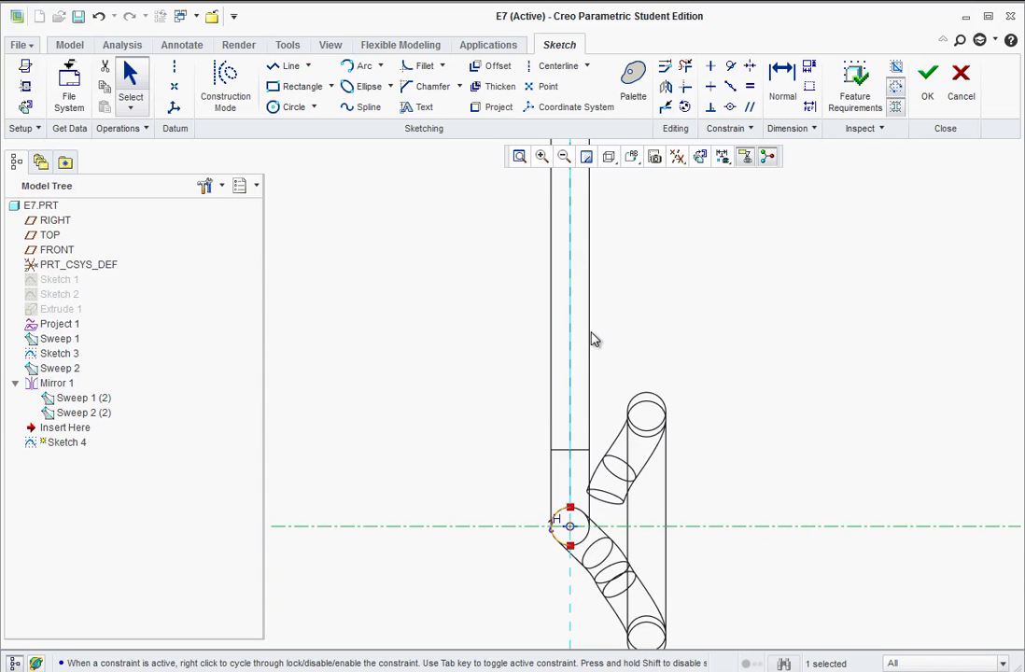
left_click(285, 108)
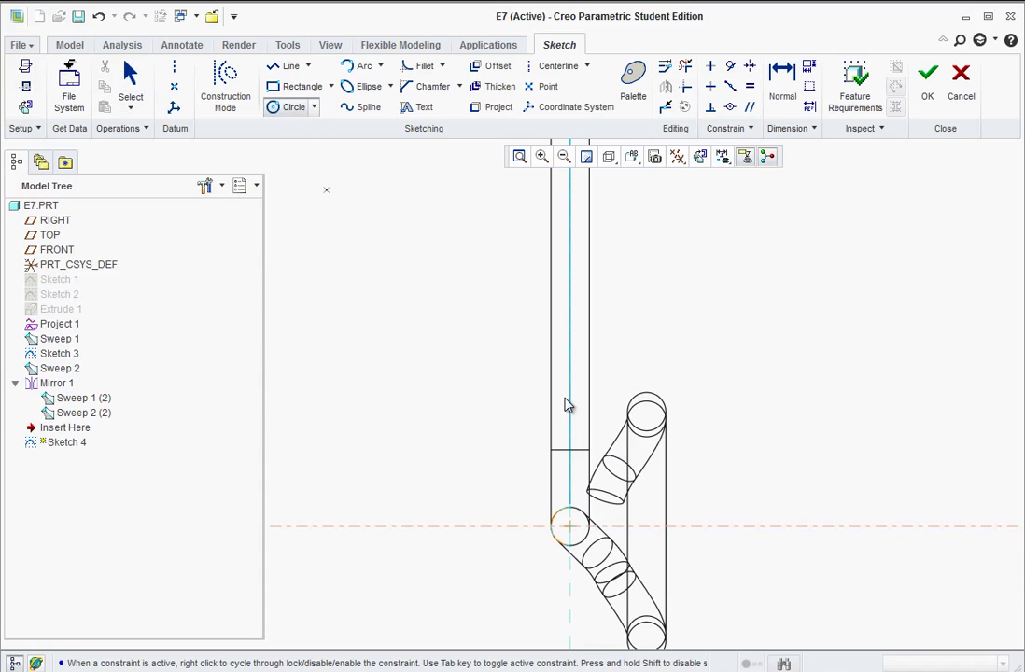
scroll(617, 392, "up", 1)
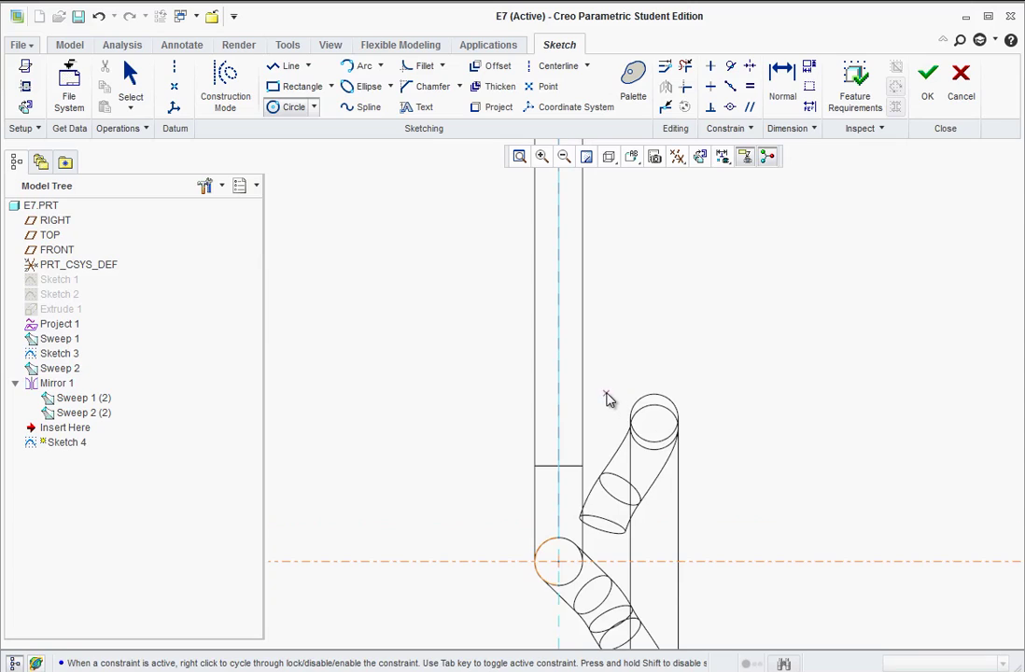
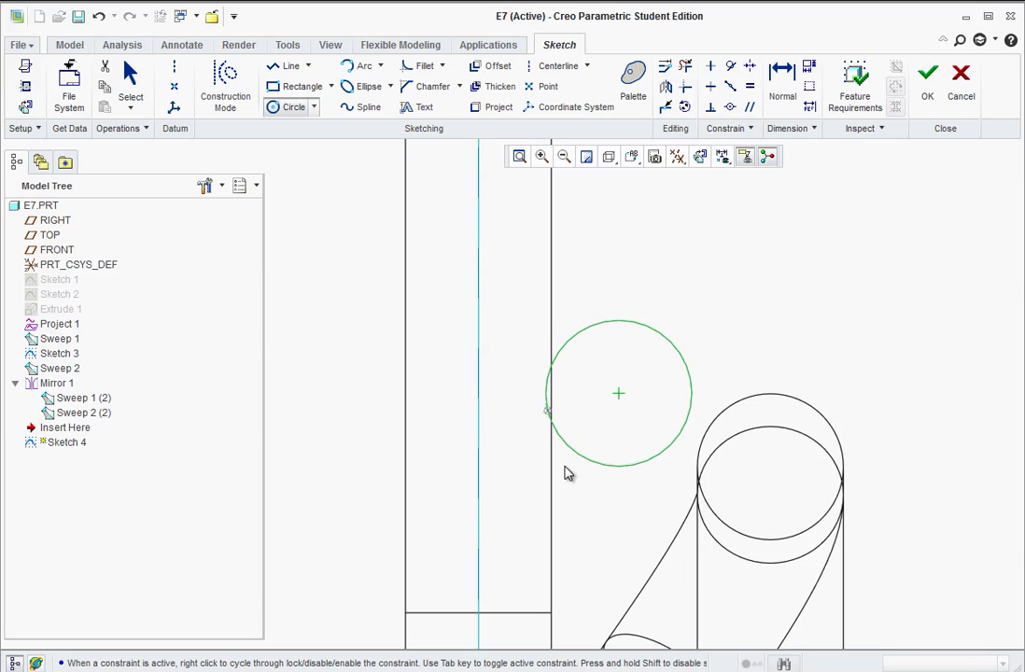
- Zoom the Sketch 4 view around the new circle beside the arm's vertical line
scroll(564, 473, "down", 5)
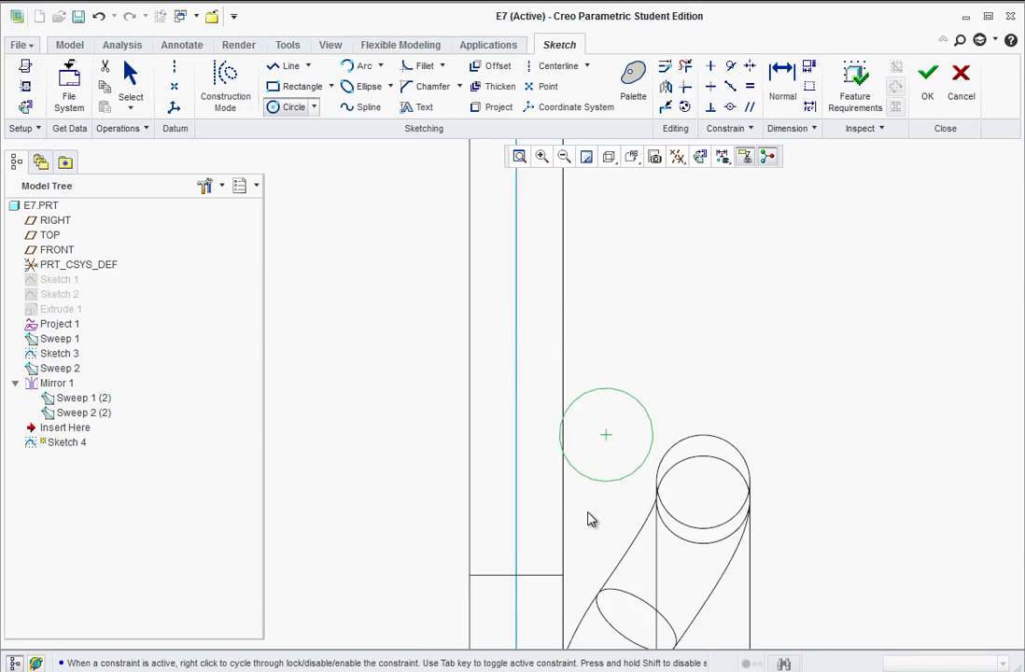
- Add three more equal-radius circles centred along the arm's centreline
left_click(600, 226)
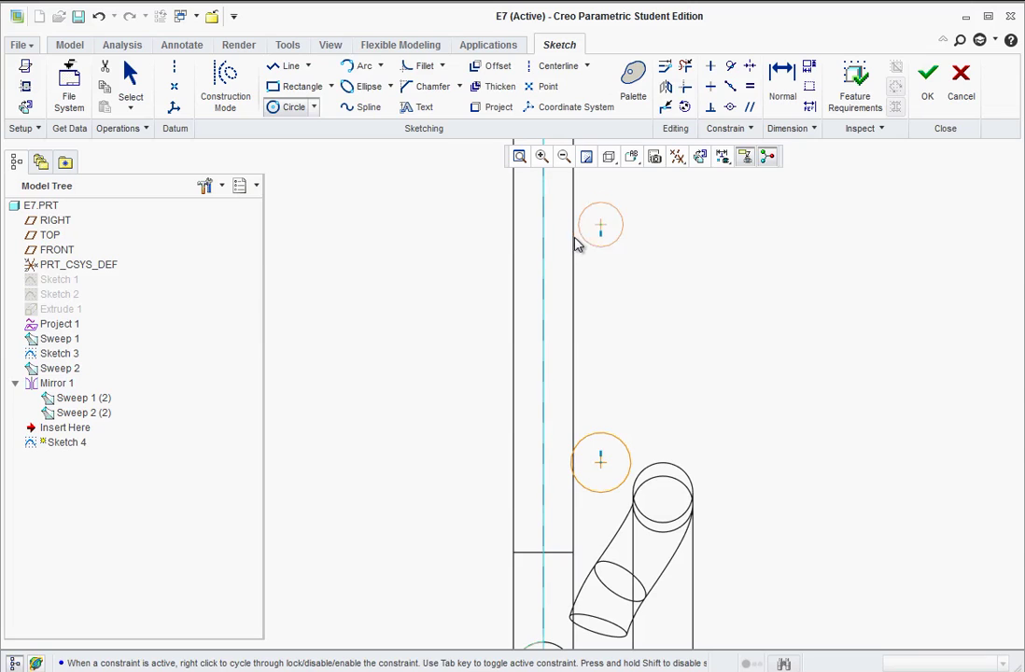
left_click(574, 245)
scroll(659, 473, "down", 4)
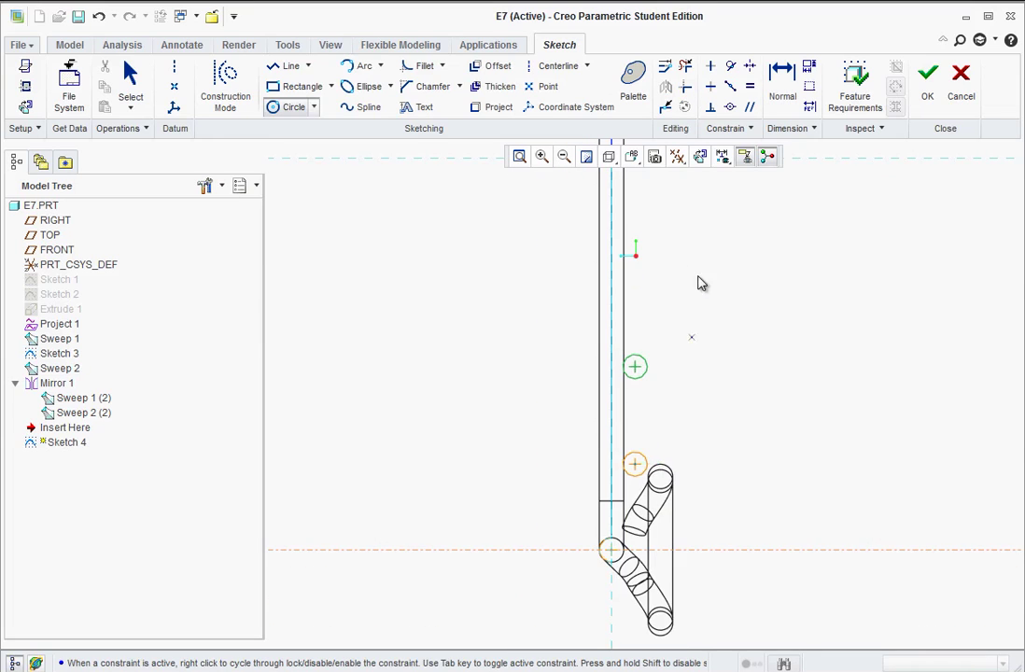
scroll(669, 264, "up", 1)
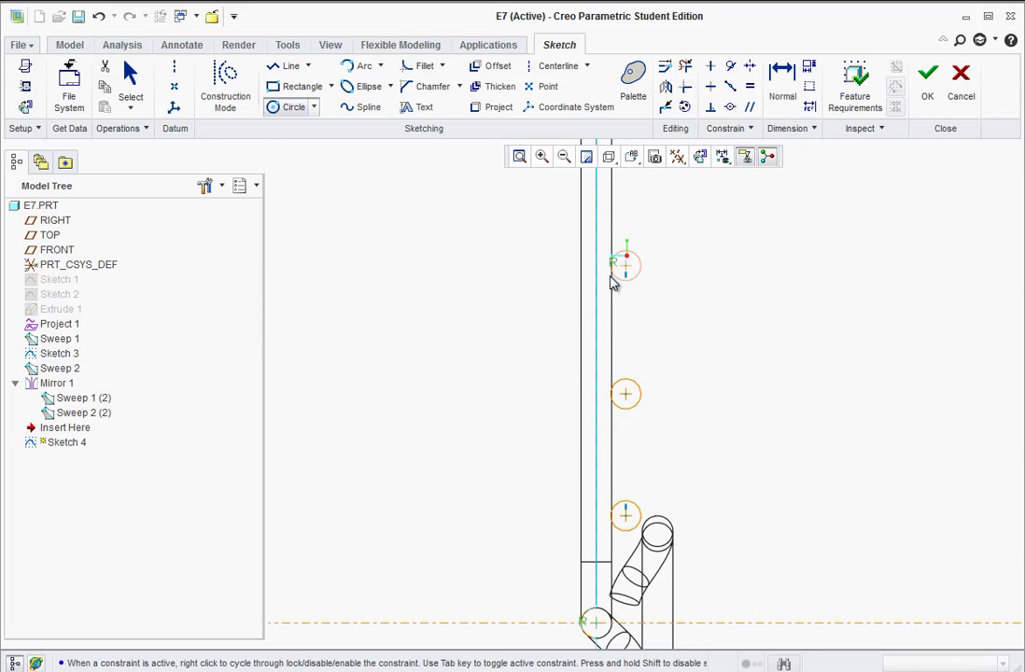
left_click(628, 268)
left_click(640, 263)
scroll(676, 362, "down", 2)
scroll(682, 252, "down", 2)
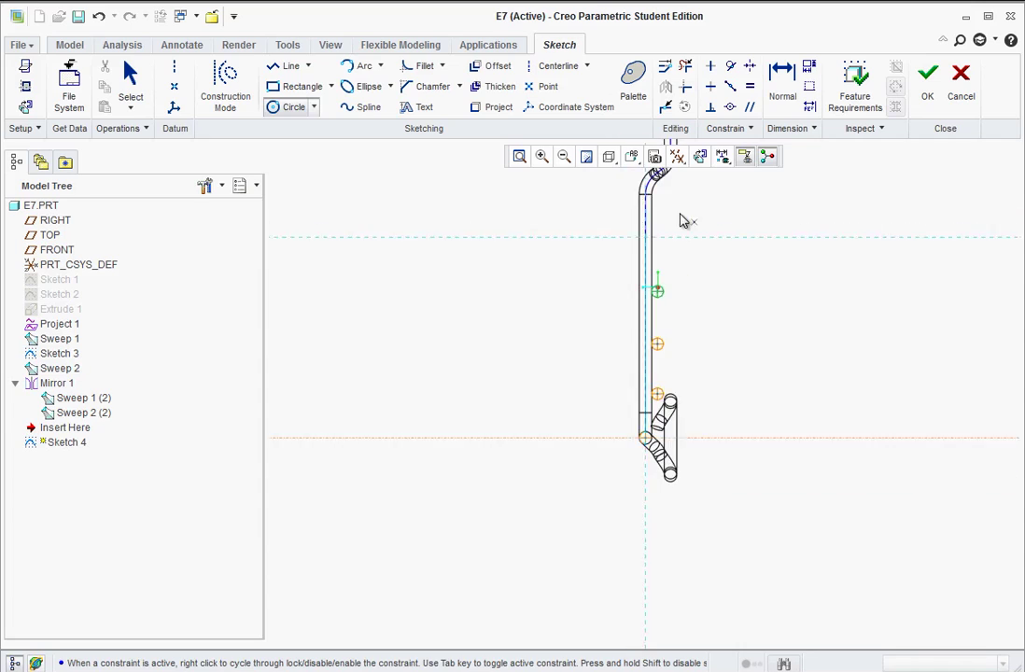
scroll(649, 231, "up", 4)
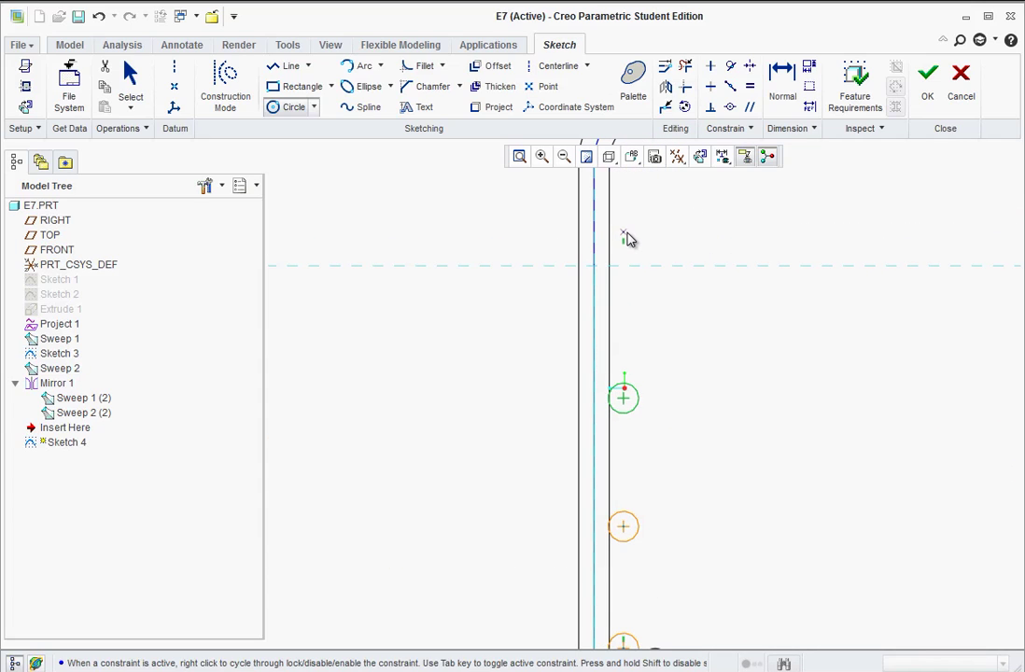
left_click(624, 233)
left_click(609, 244)
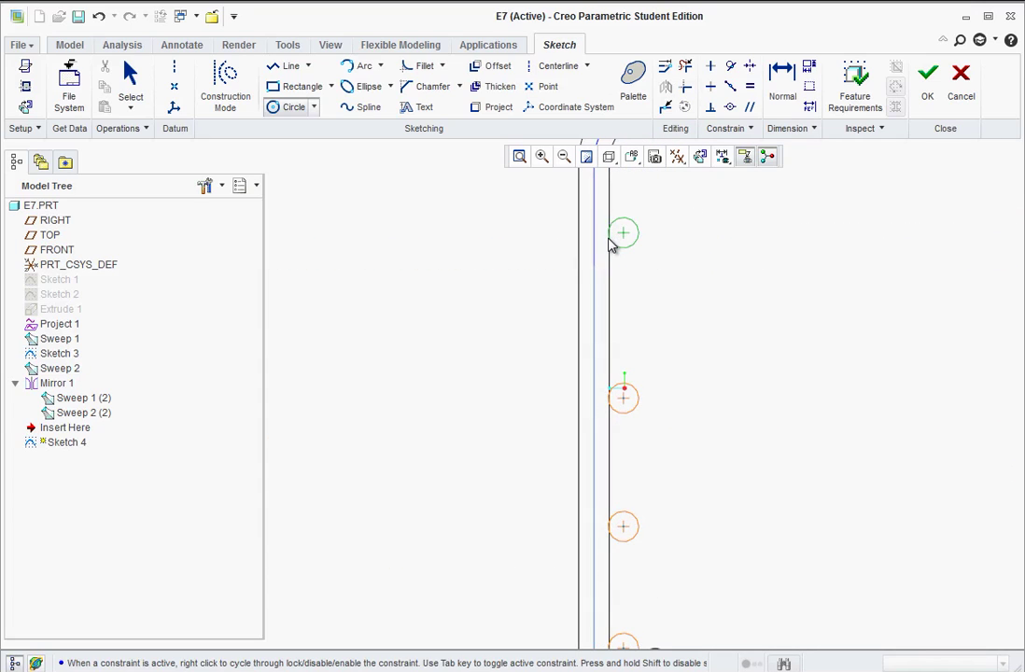
middle_click(711, 361)
- Check the PDF's Section A-A hints: 2.50 TYP spacing and Ø.50 circles
scroll(684, 549, "down", 2)
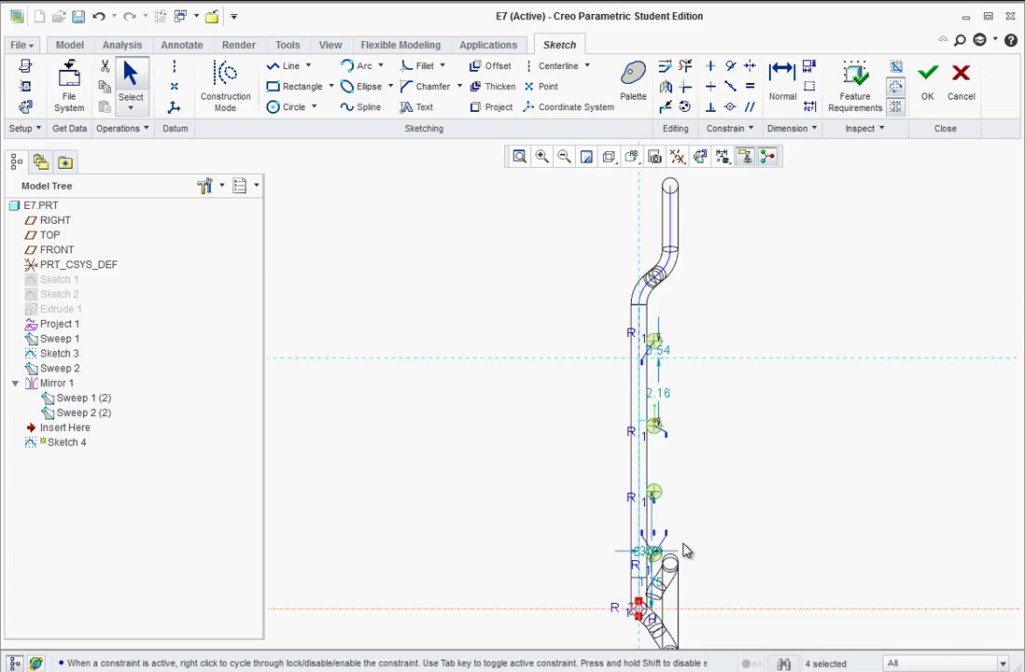
scroll(681, 542, "up", 2)
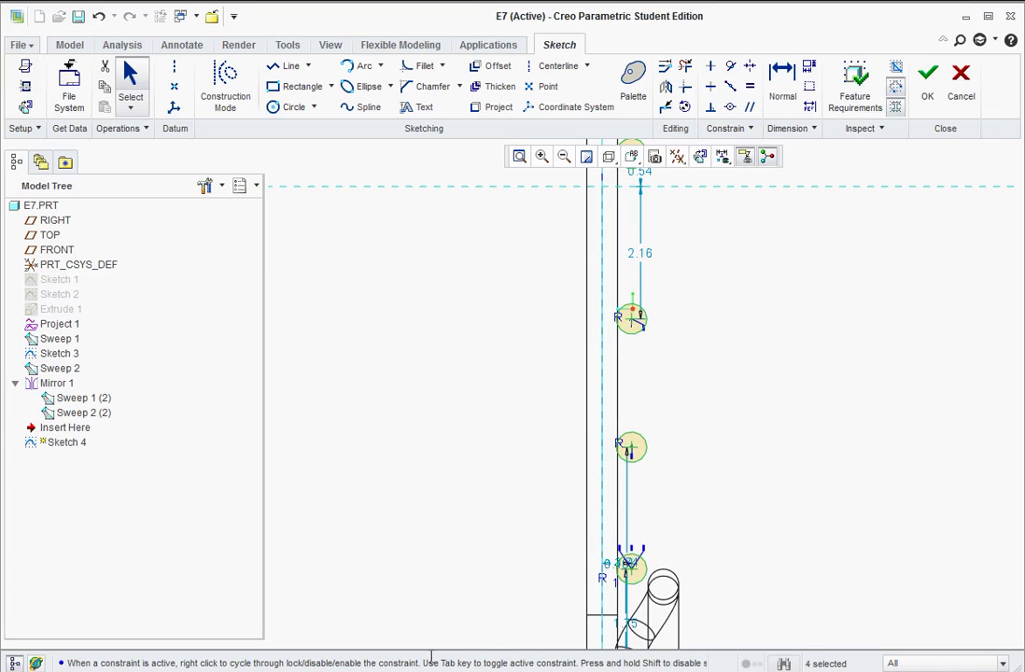
key("alt+Tab")
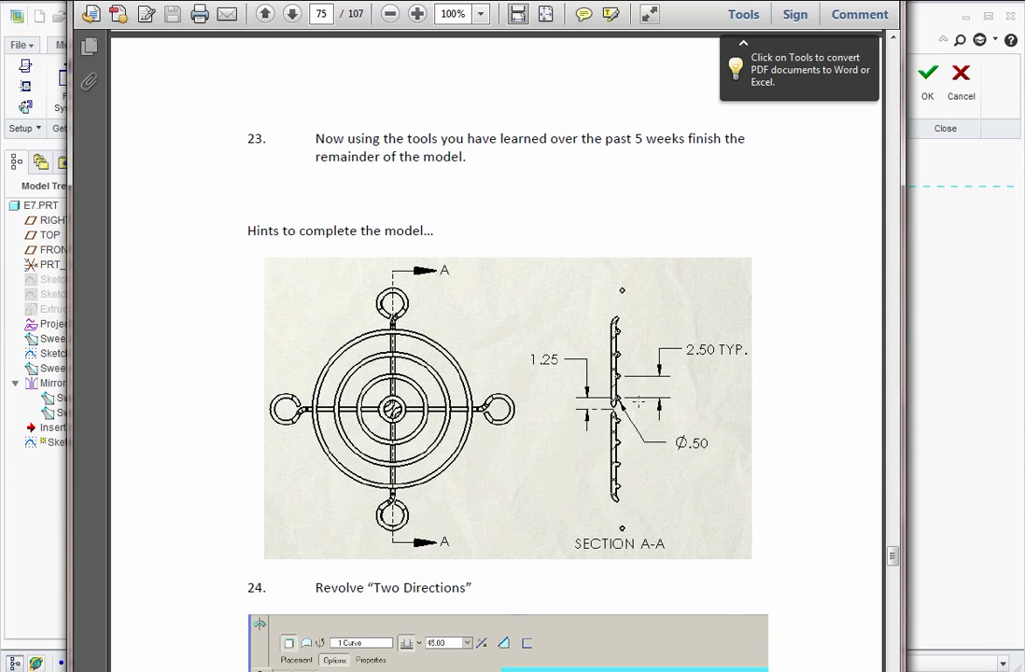
left_click(934, 382)
- Change the lowest circle's 1.75 vertical distance to 1.25
scroll(657, 532, "up", 2)
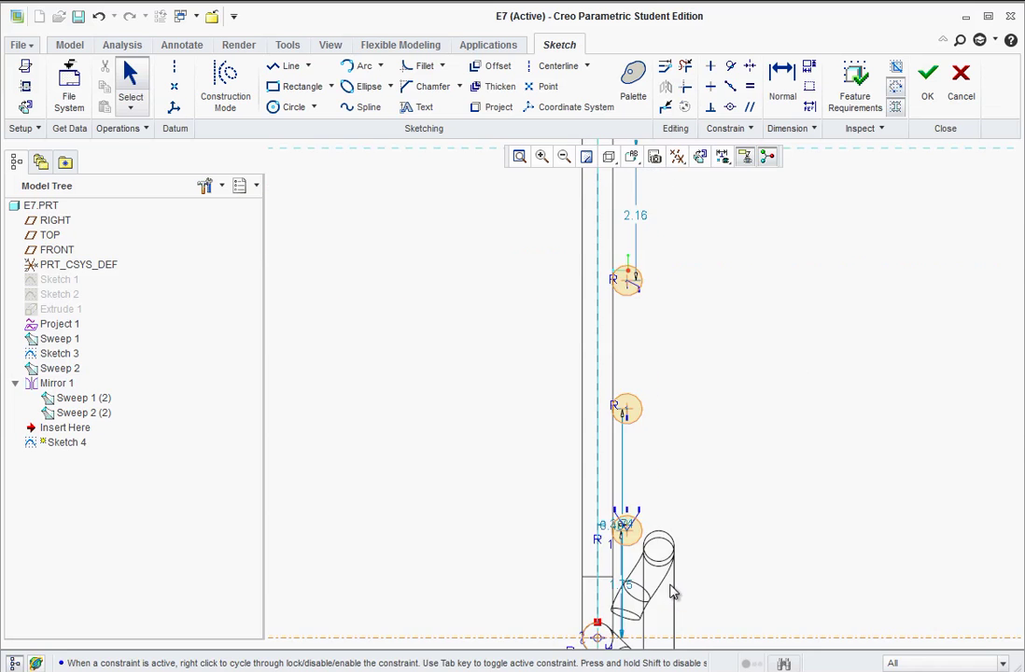
scroll(692, 644, "down", 2)
scroll(636, 588, "up", 3)
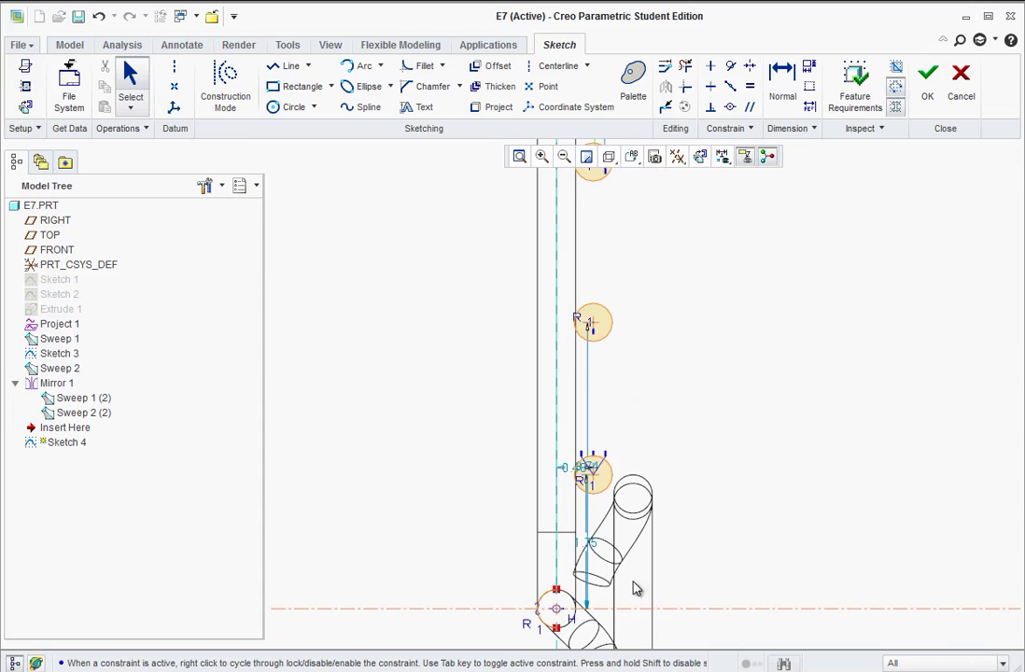
double_click(697, 528)
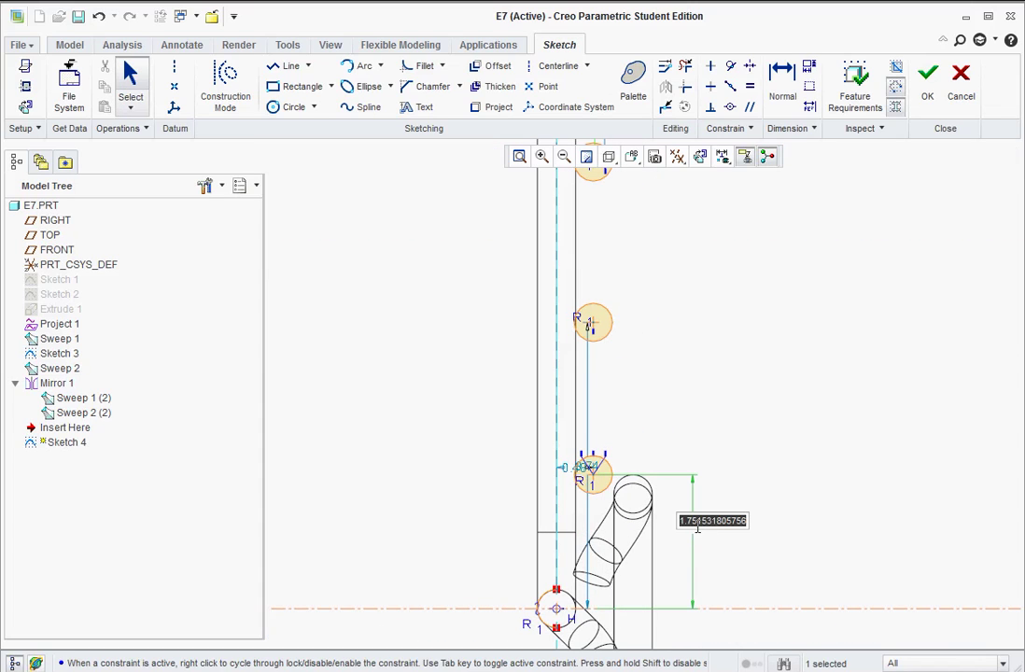
type("1.25")
key("Return")
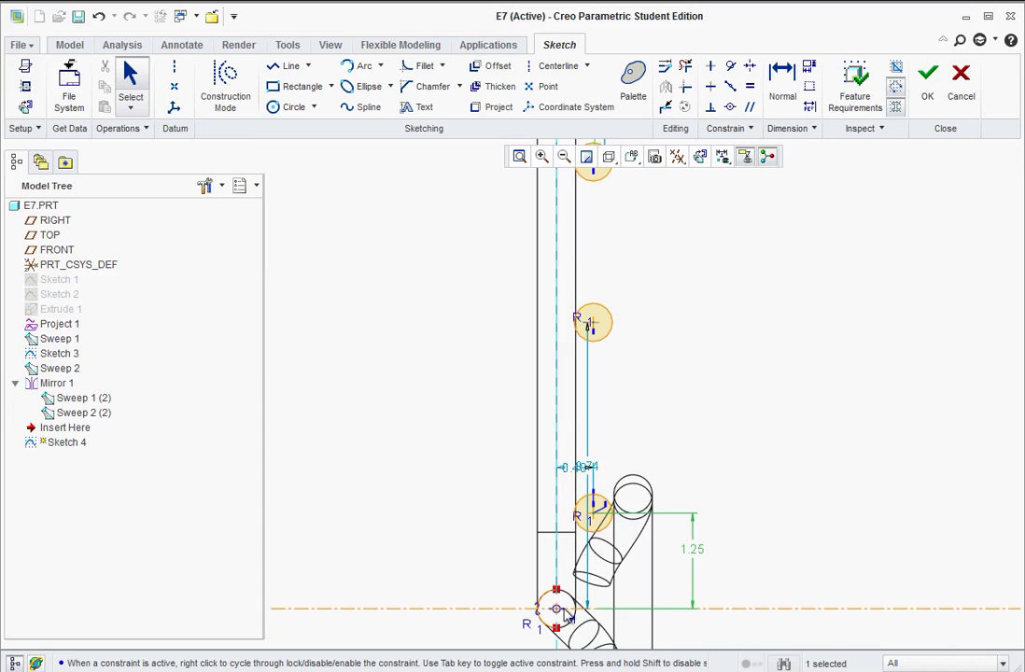
- Dimension the next circle 3.75 (2.5+1.25) above the horizontal centreline
left_click(588, 469)
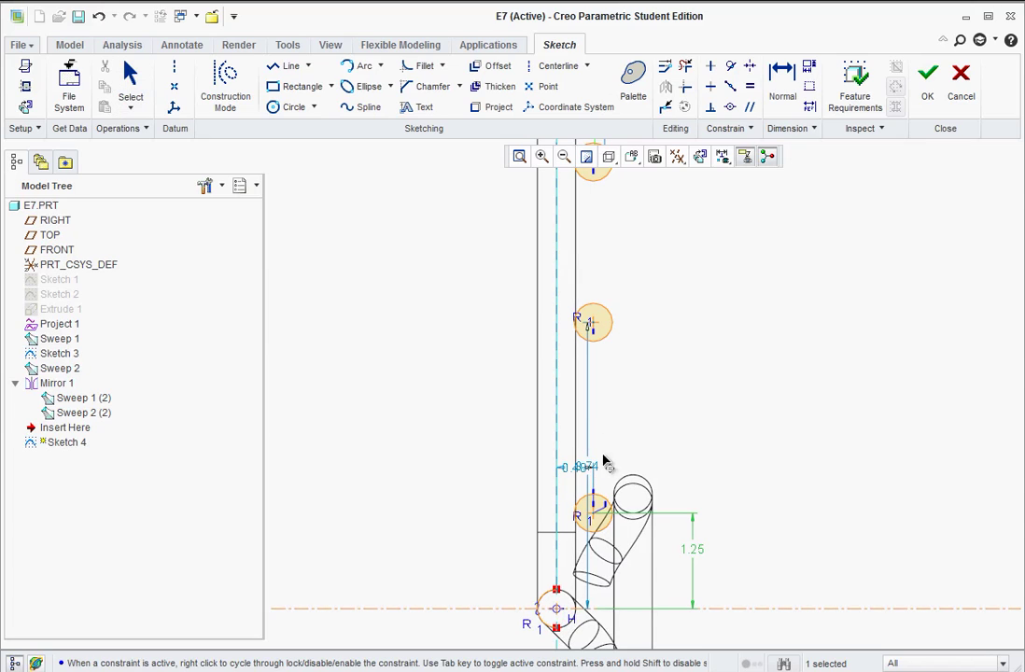
middle_click(651, 432)
middle_click(732, 441)
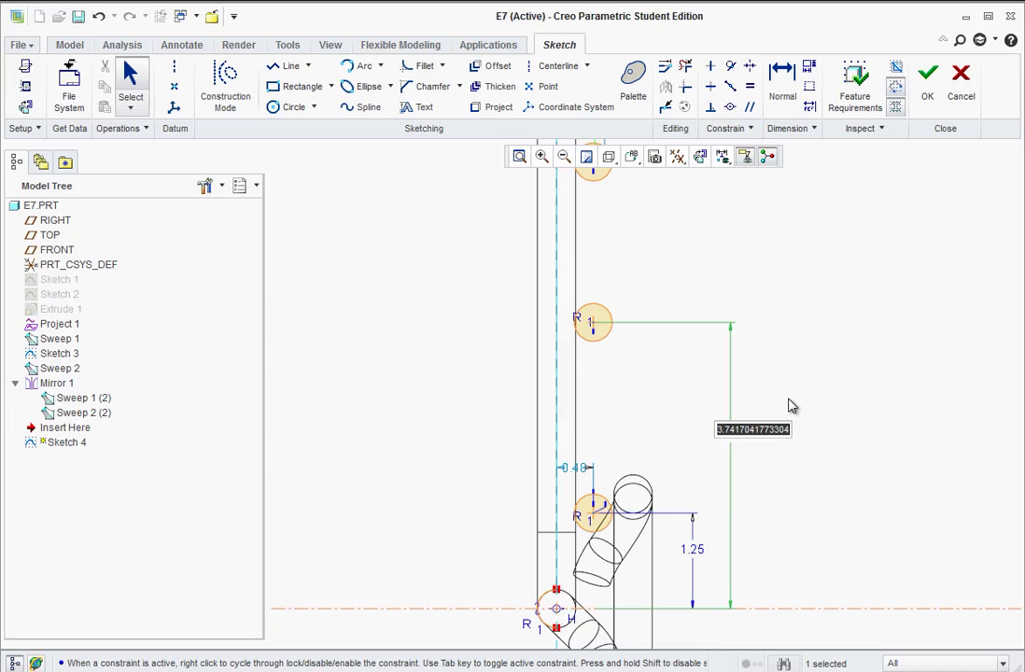
type("2.5+1.25")
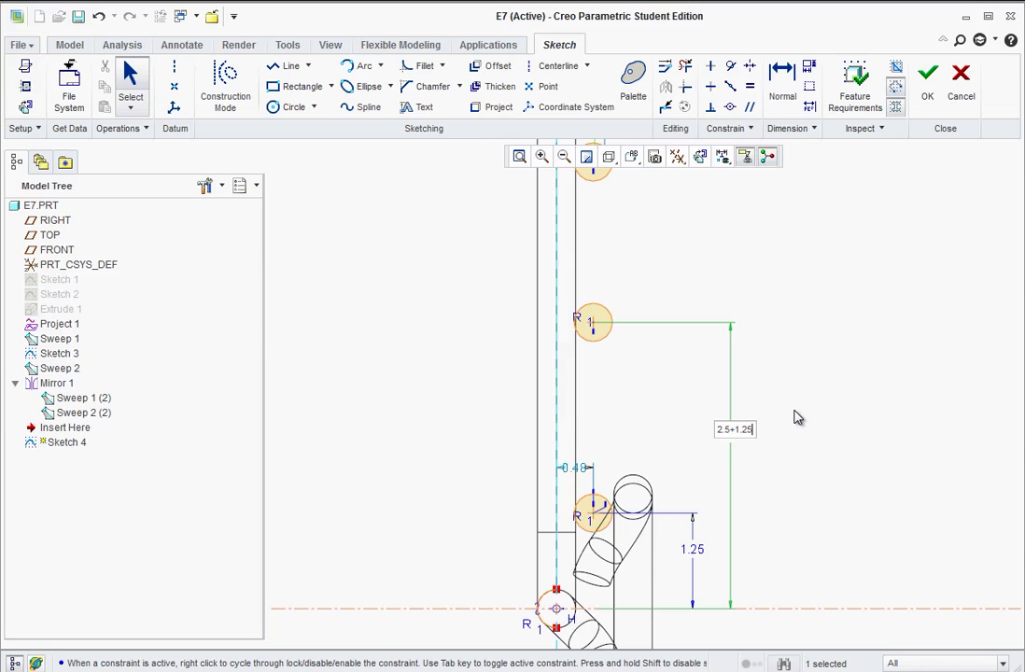
key("Return")
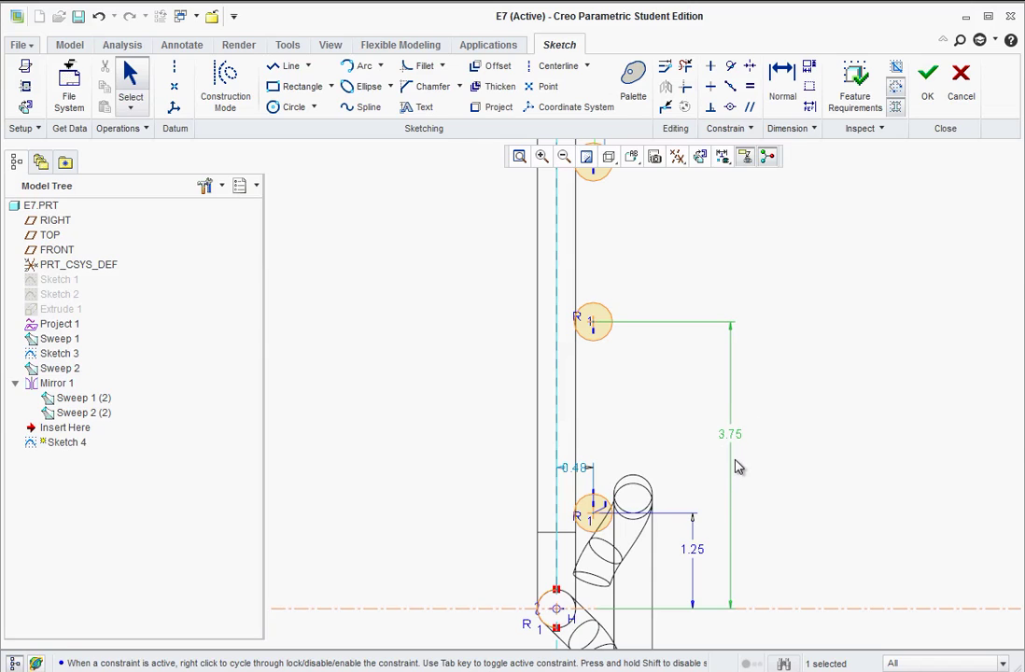
scroll(734, 373, "up", 1)
scroll(732, 316, "down", 1)
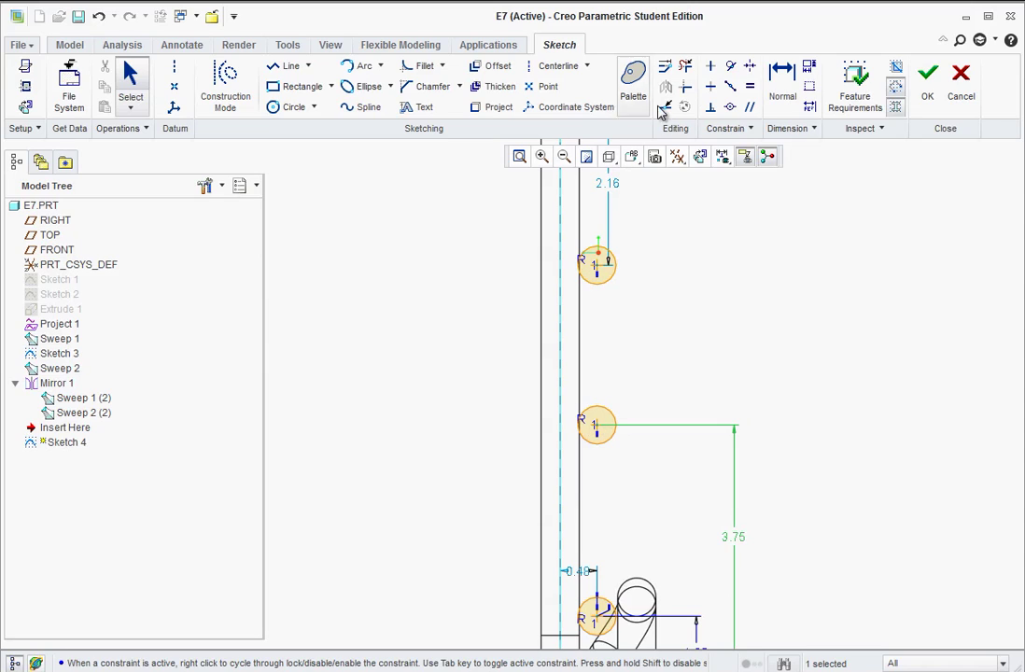
- Add two 2.50 spacing dimensions between the upper ring circles
left_click(784, 82)
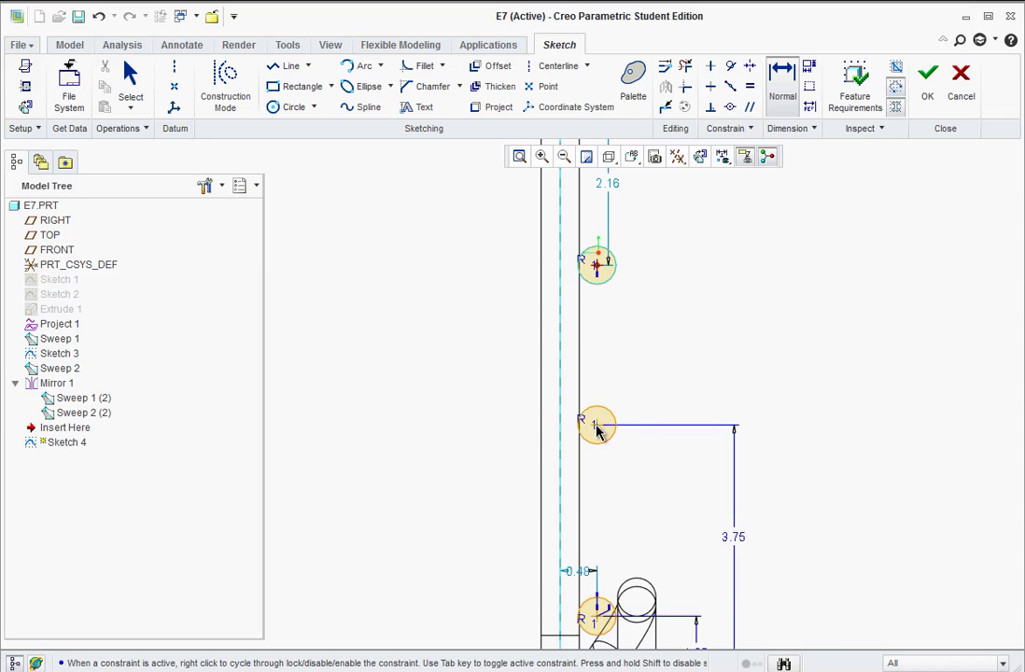
left_click(597, 426)
middle_click(715, 340)
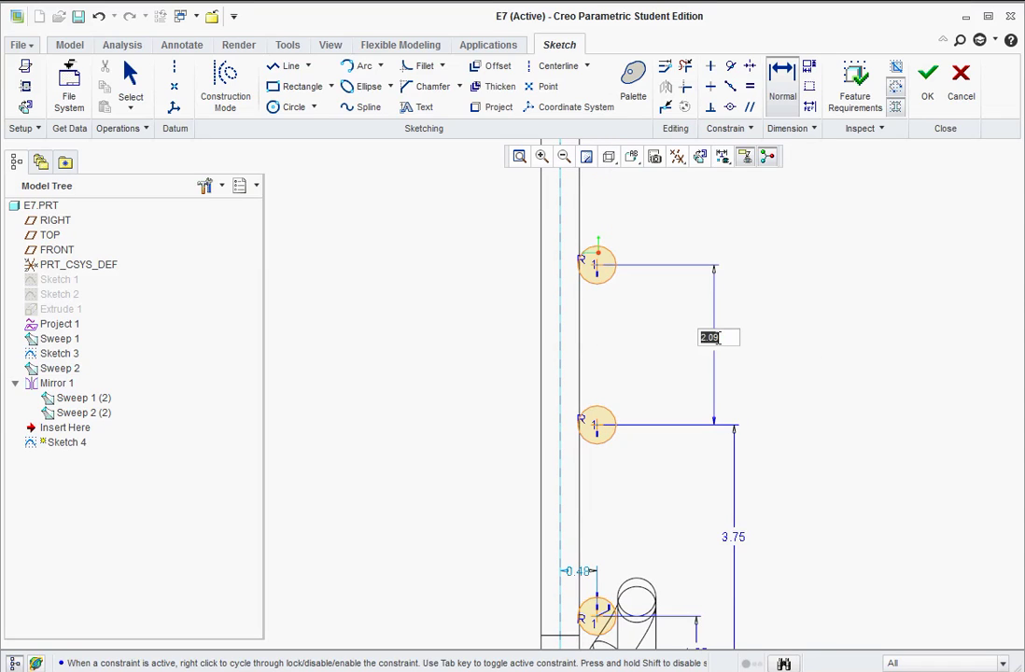
type("2.5")
key("Return")
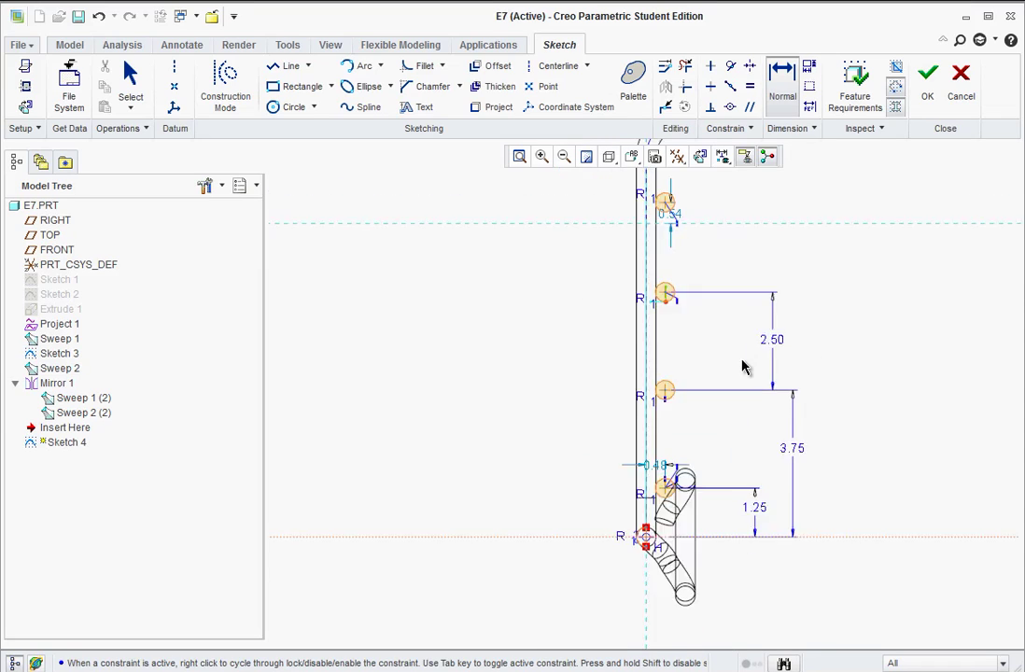
left_click(624, 369)
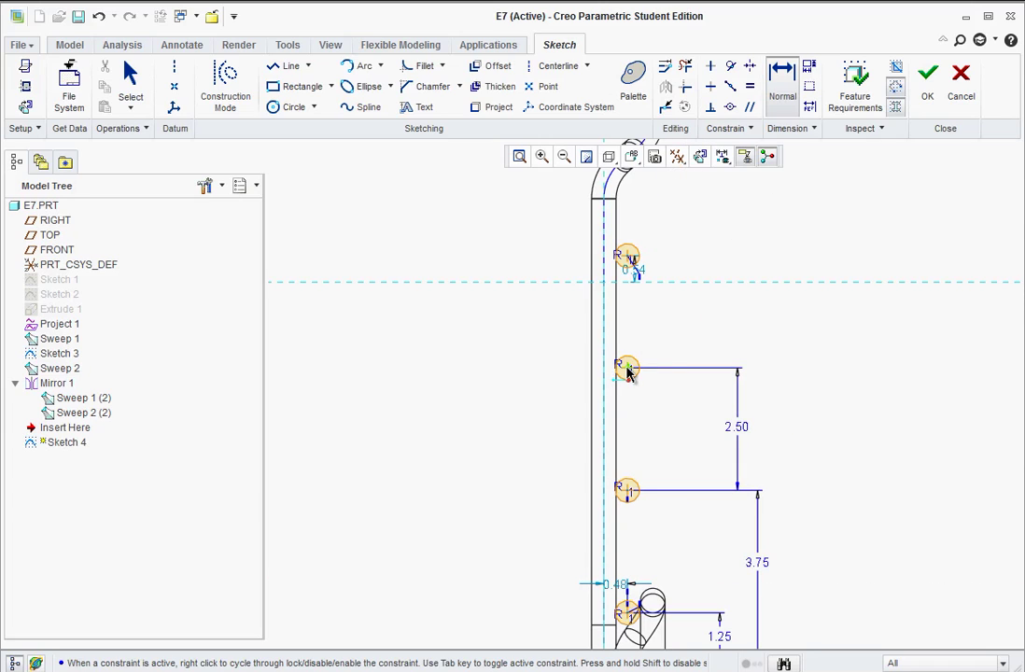
left_click(628, 259)
middle_click(719, 300)
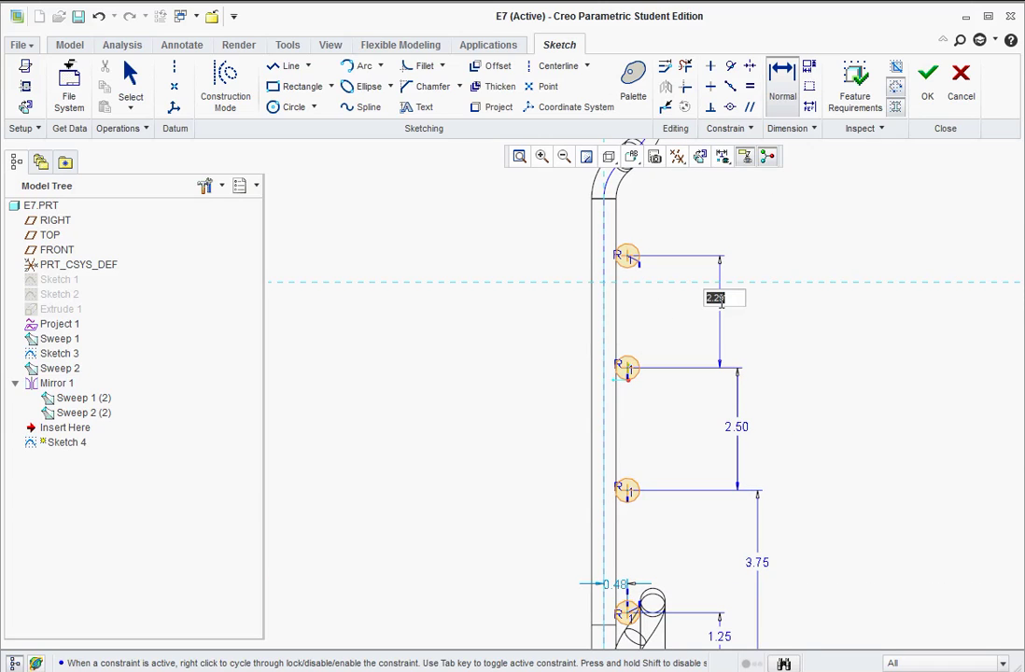
type("2.5")
key("Return")
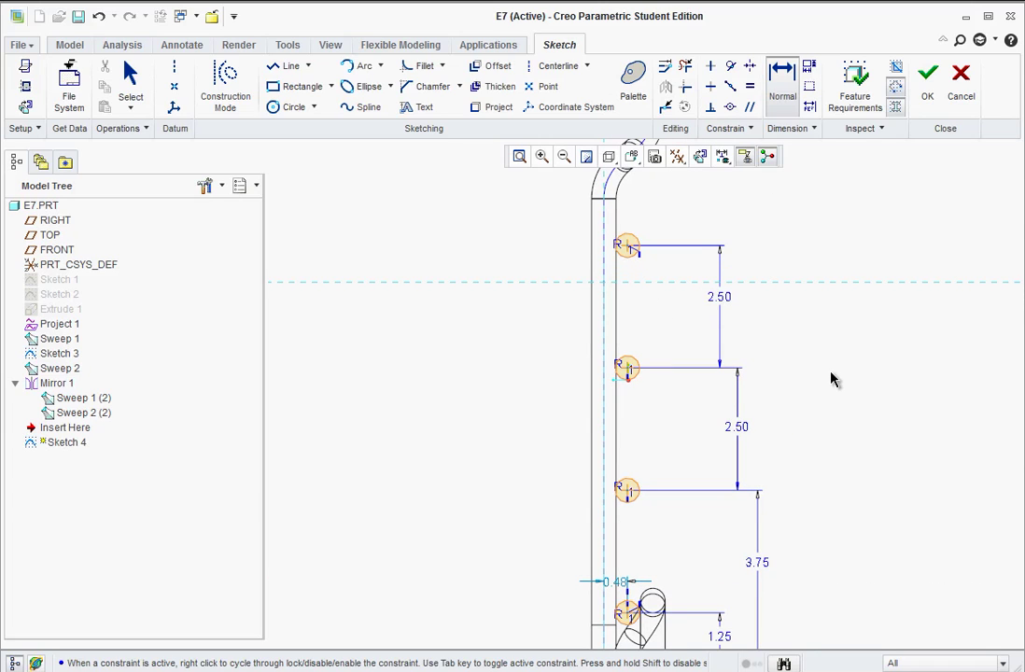
- Replace the 3.75 dimension with a 2.50 spacing between the lower circles, aligning the dimensions
scroll(860, 597, "down", 2)
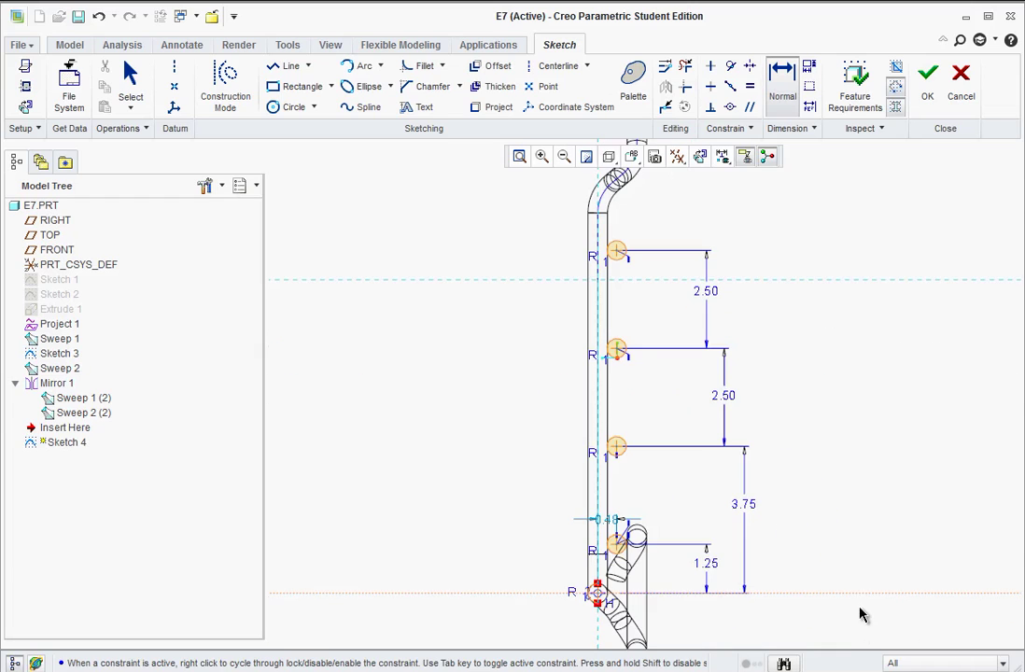
scroll(767, 489, "down", 1)
left_click(694, 485)
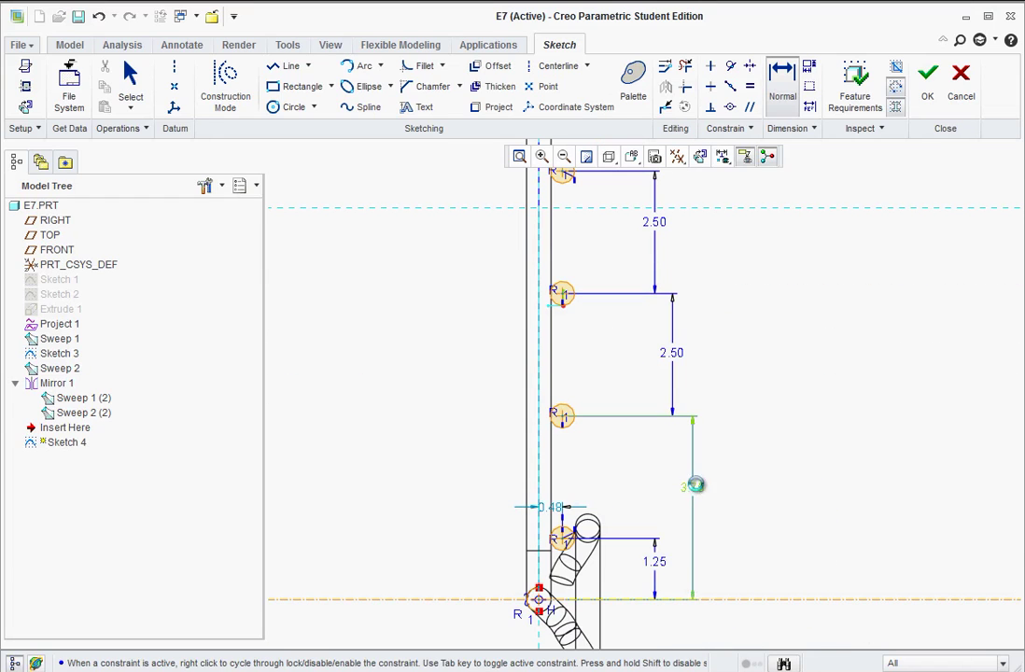
key("Delete")
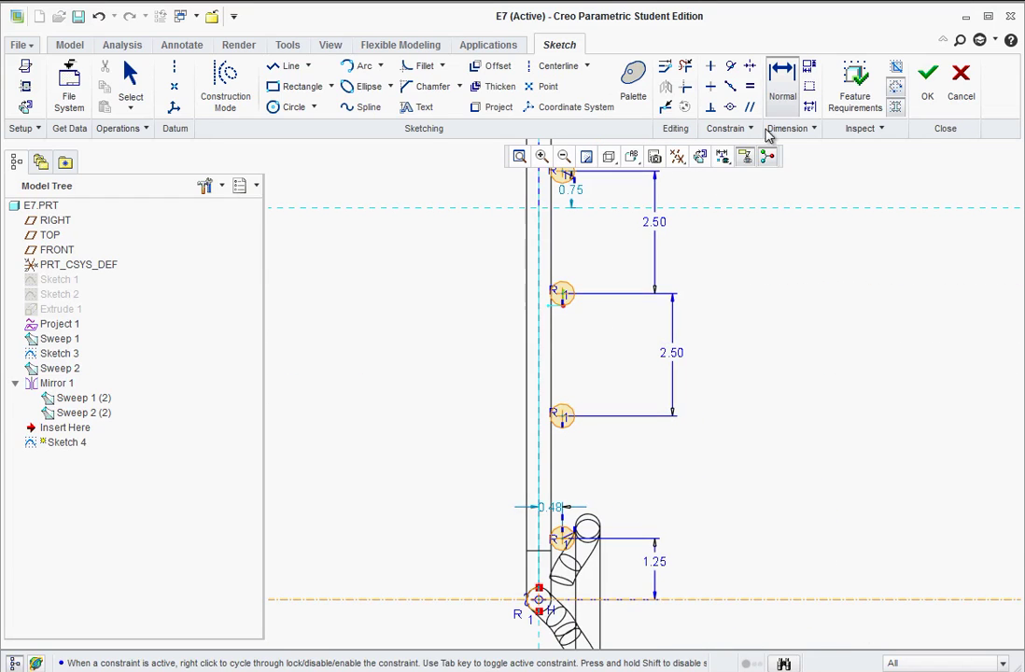
left_click(563, 420)
middle_click(655, 476)
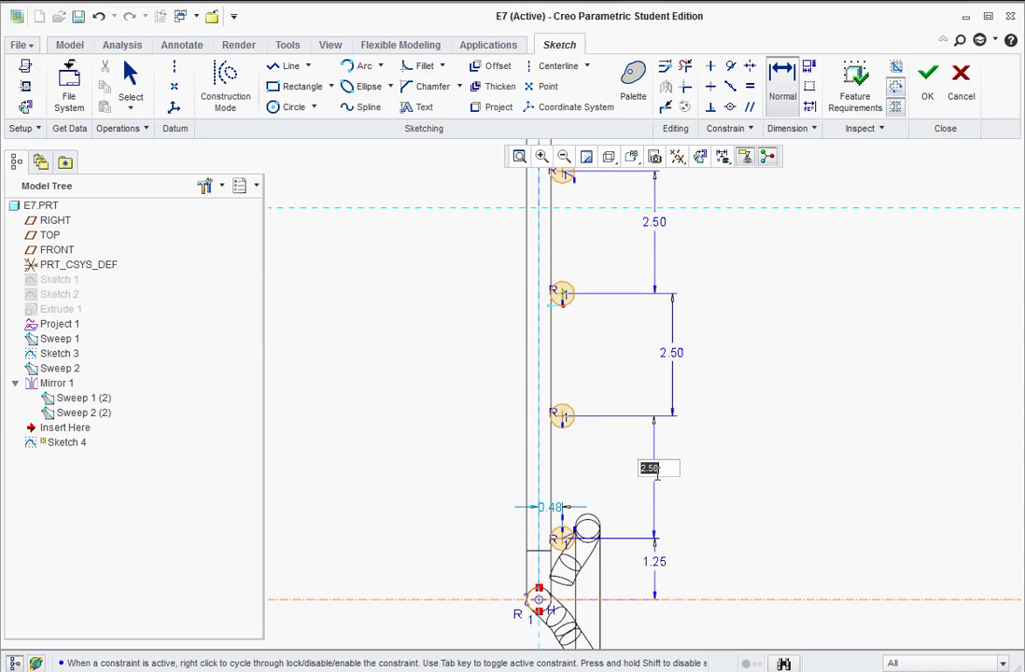
key("Return")
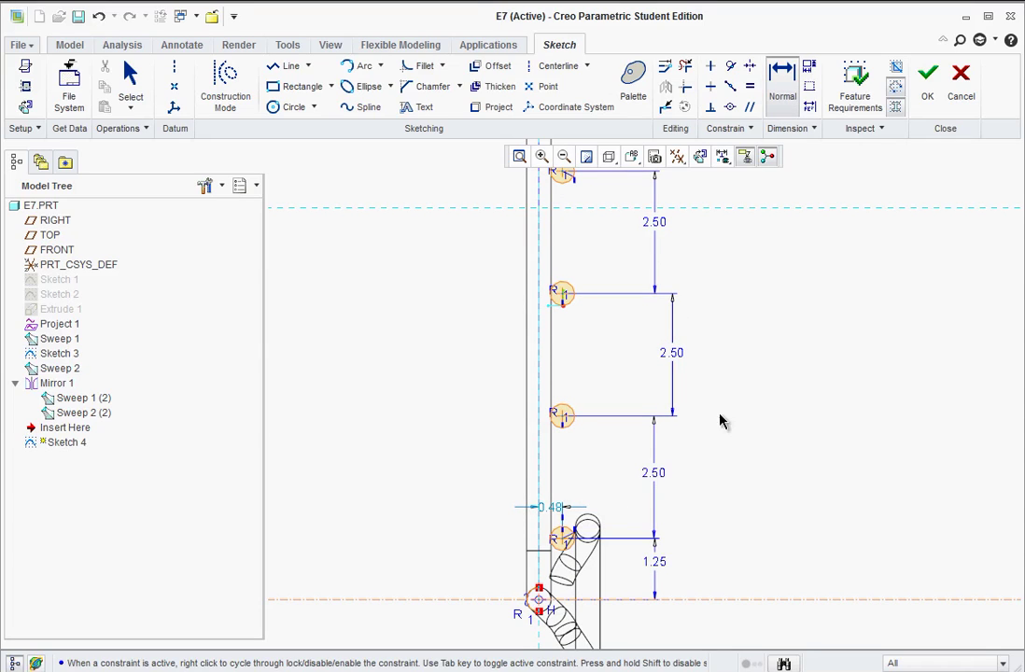
left_click(674, 357)
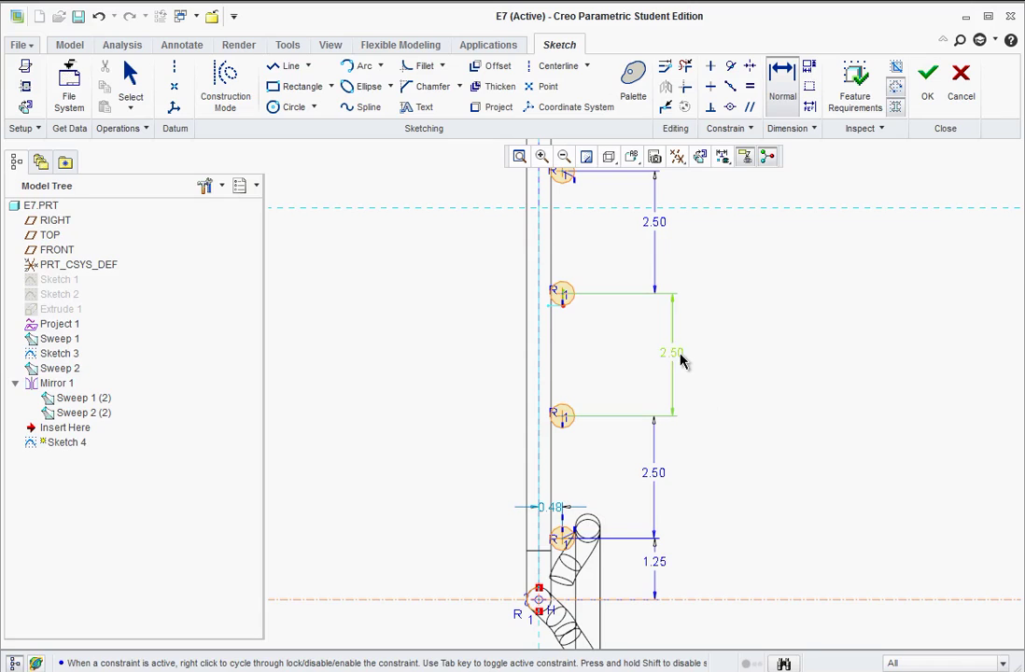
middle_click(720, 380)
left_click_drag(682, 359, 661, 361)
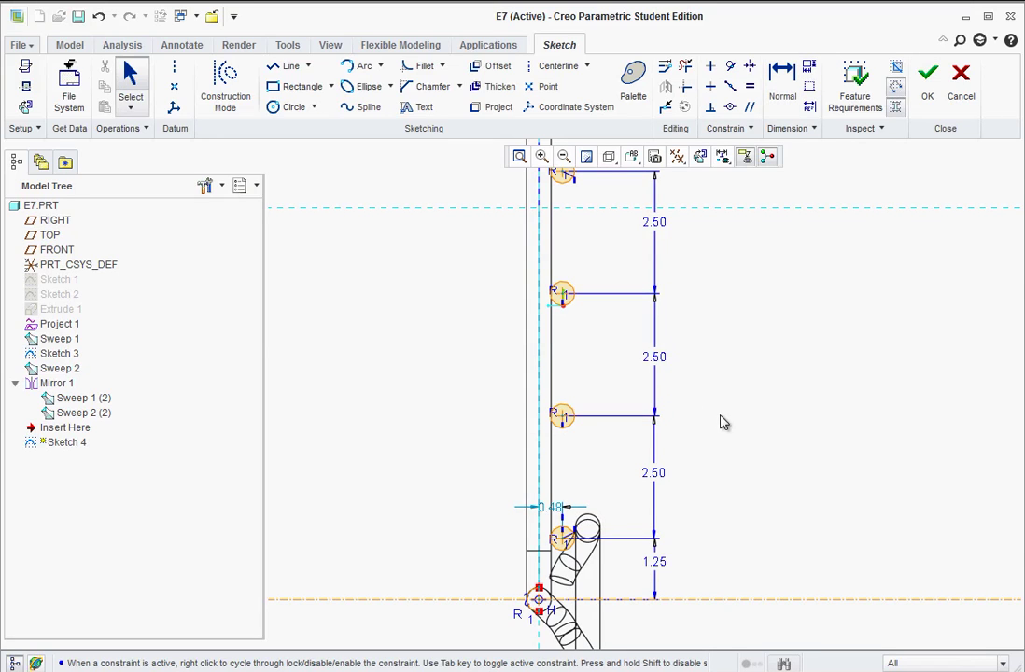
- Move the offset dimension clear of the circles and set it to exactly 0.48
scroll(798, 557, "down", 1)
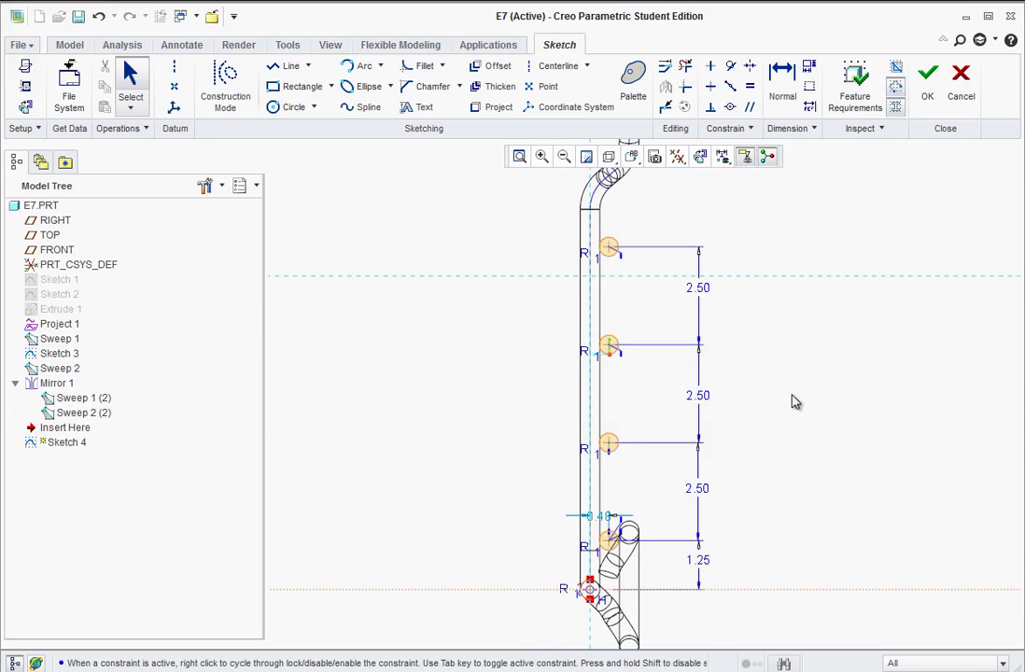
scroll(602, 516, "up", 5)
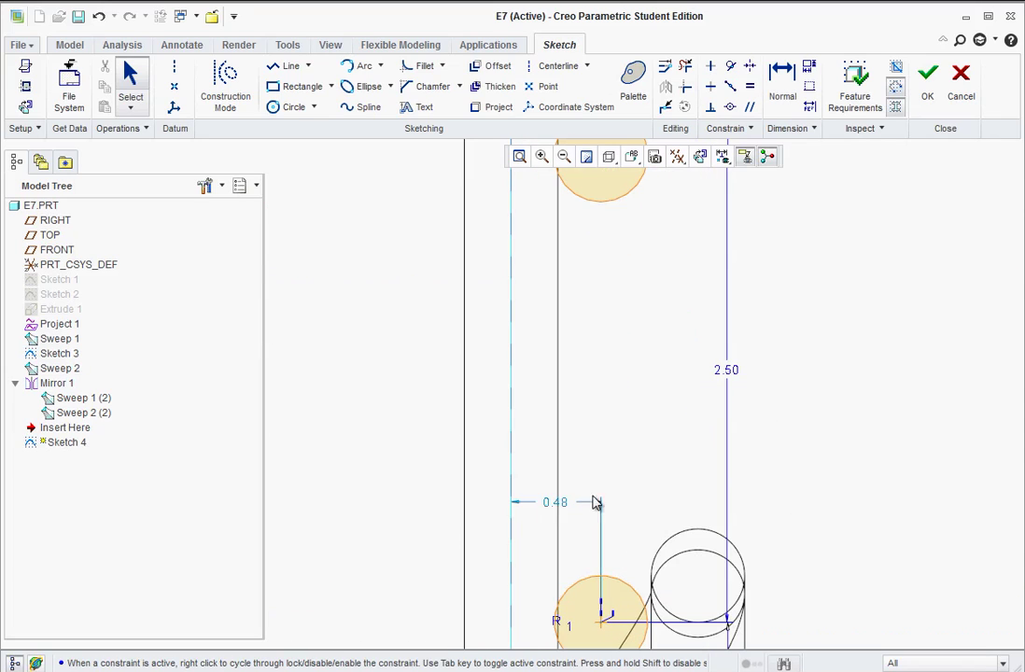
left_click_drag(574, 501, 668, 480)
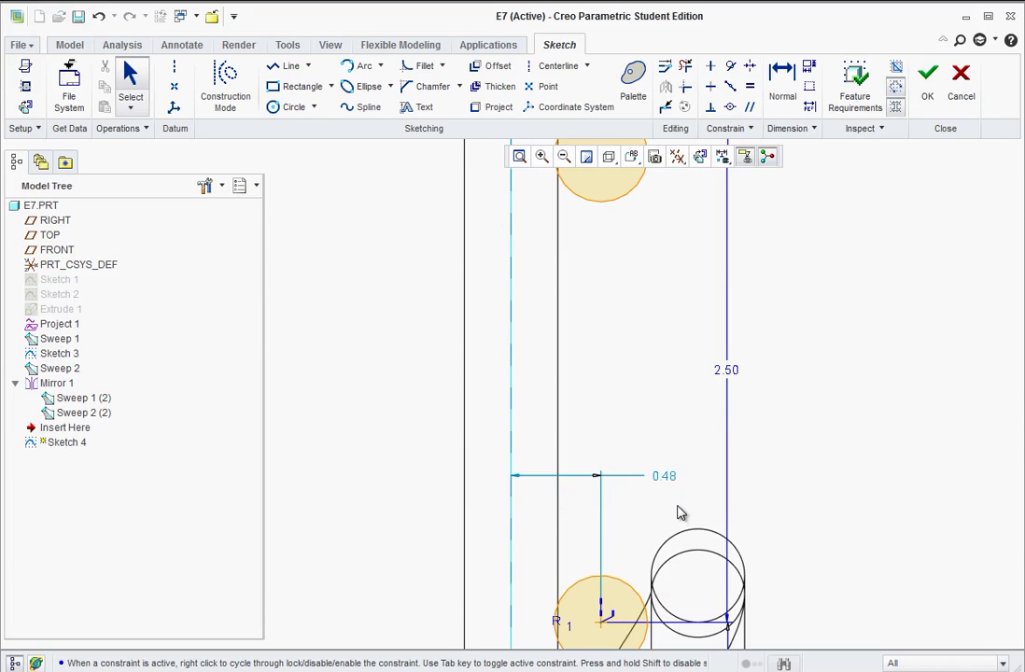
double_click(667, 477)
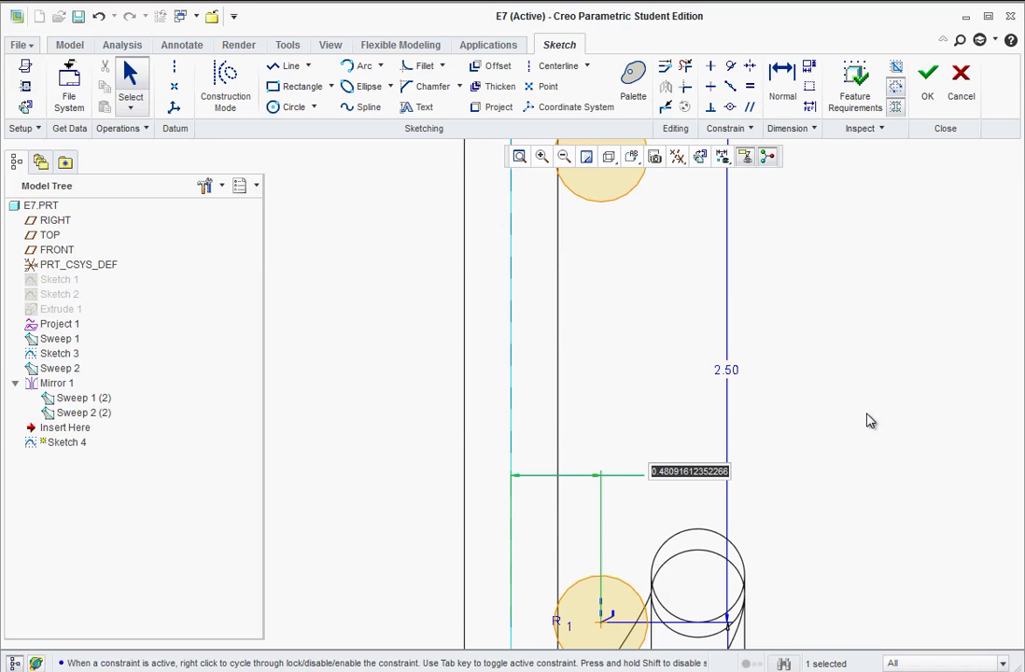
key("BackSpace")
key("Return")
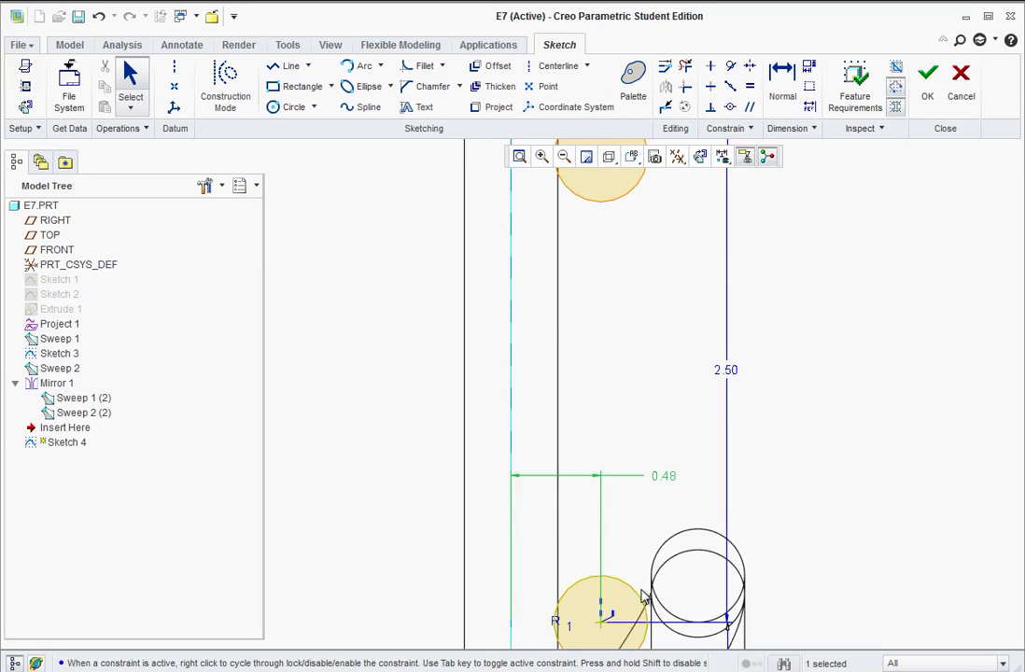
- Accept Sketch 4 with its ring circles along the wire arm
scroll(560, 627, "up", 3)
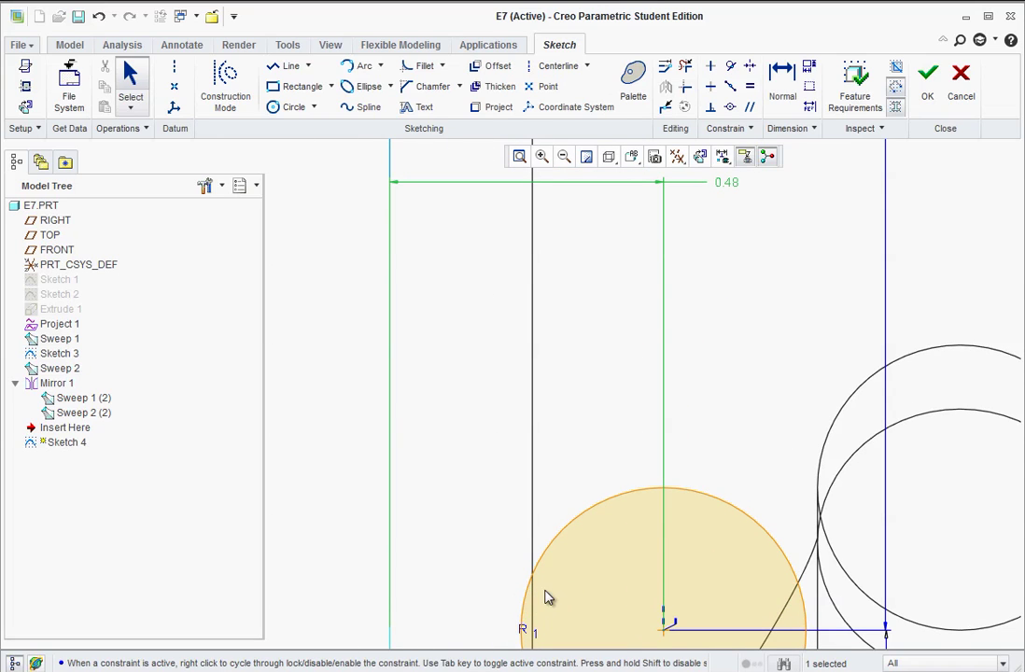
scroll(549, 600, "down", 6)
scroll(552, 592, "down", 5)
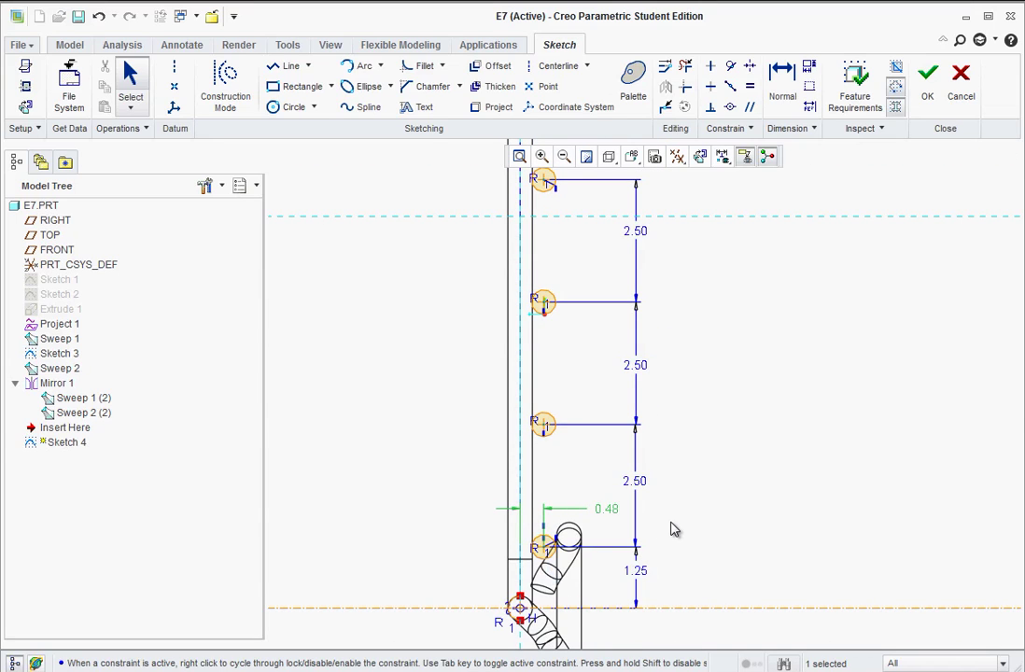
scroll(676, 534, "down", 3)
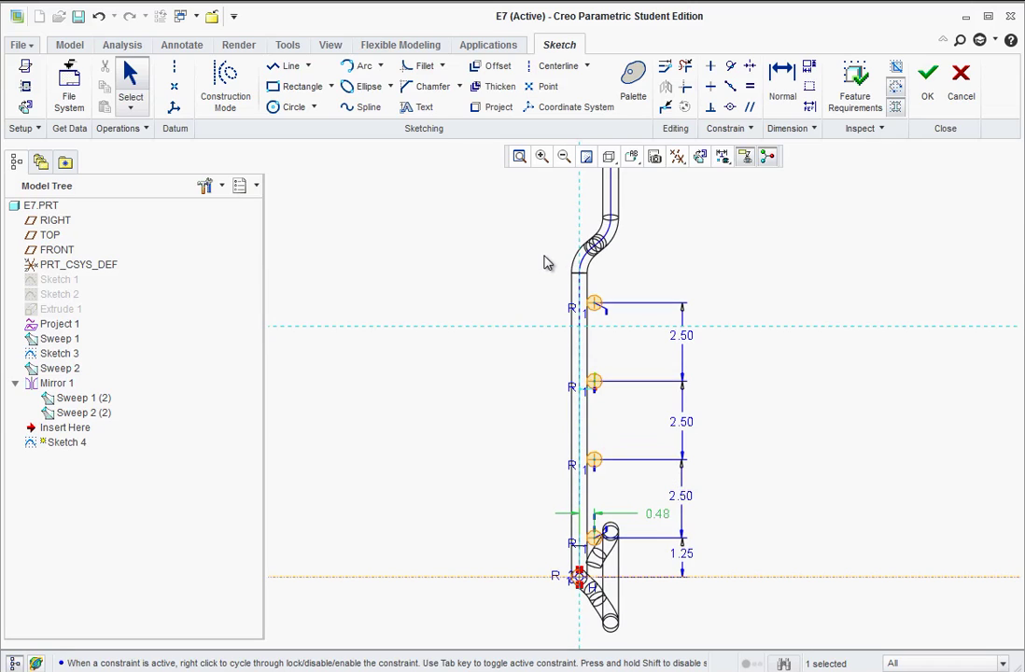
left_click(924, 83)
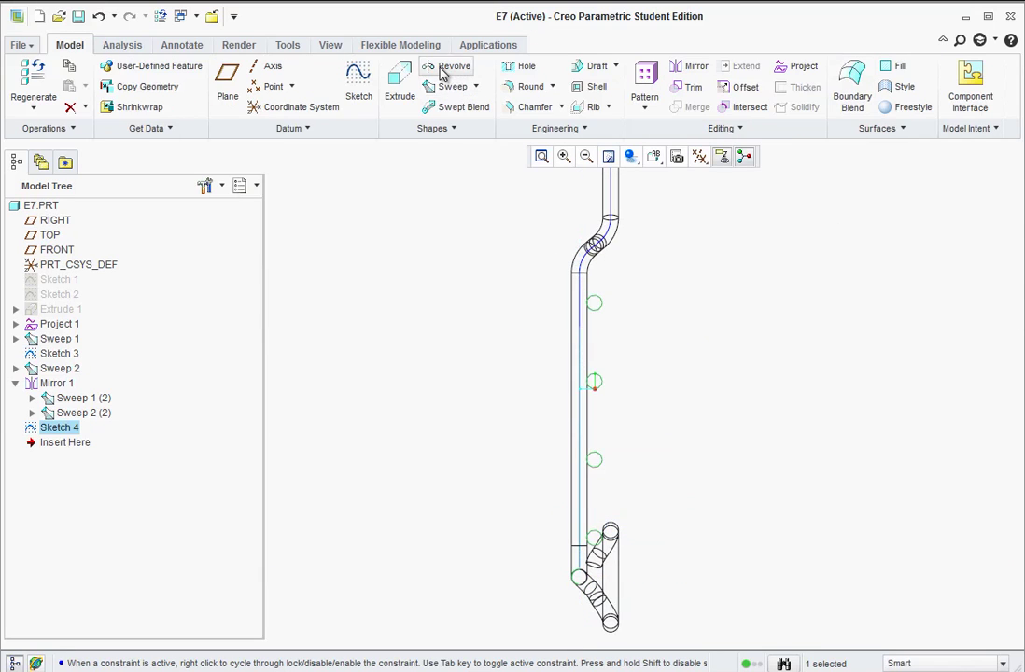
left_click(443, 66)
middle_click_drag(427, 267, 613, 549)
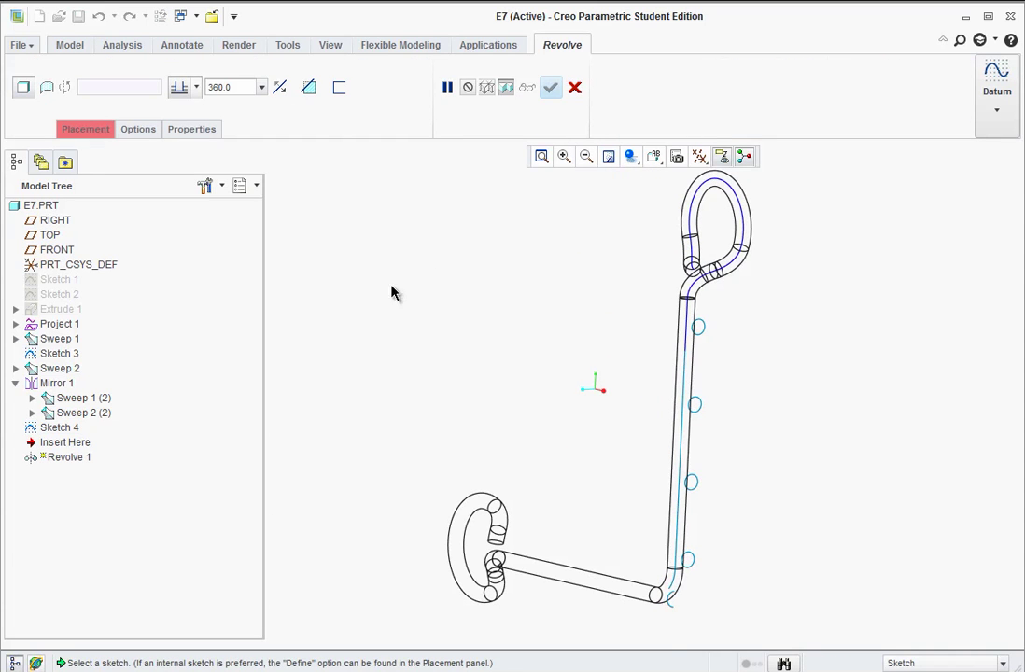
left_click(86, 131)
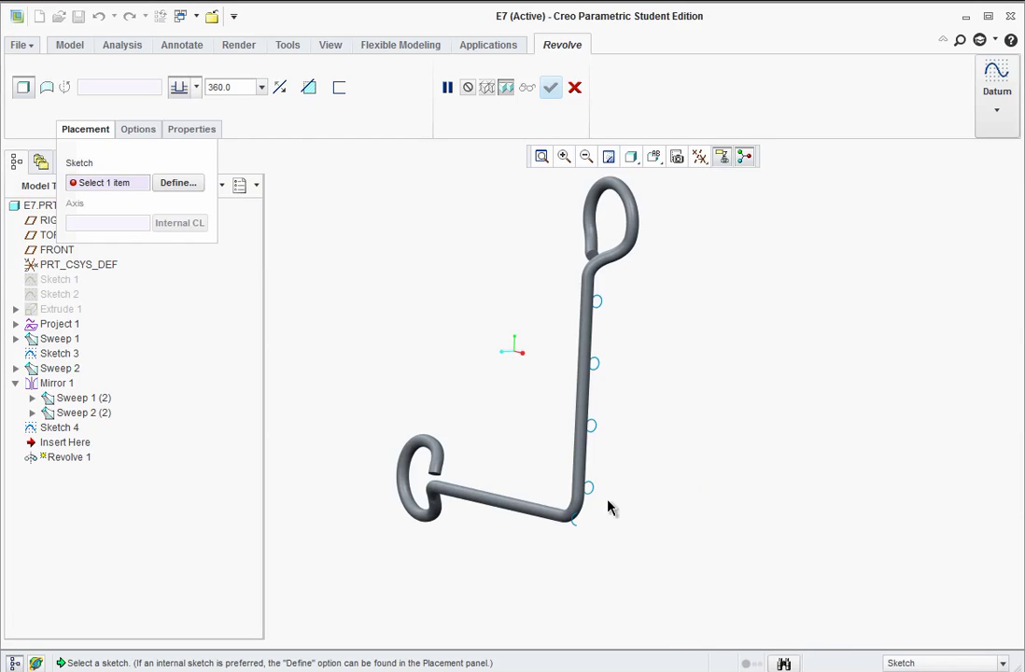
scroll(583, 523, "down", 5)
scroll(586, 574, "down", 1)
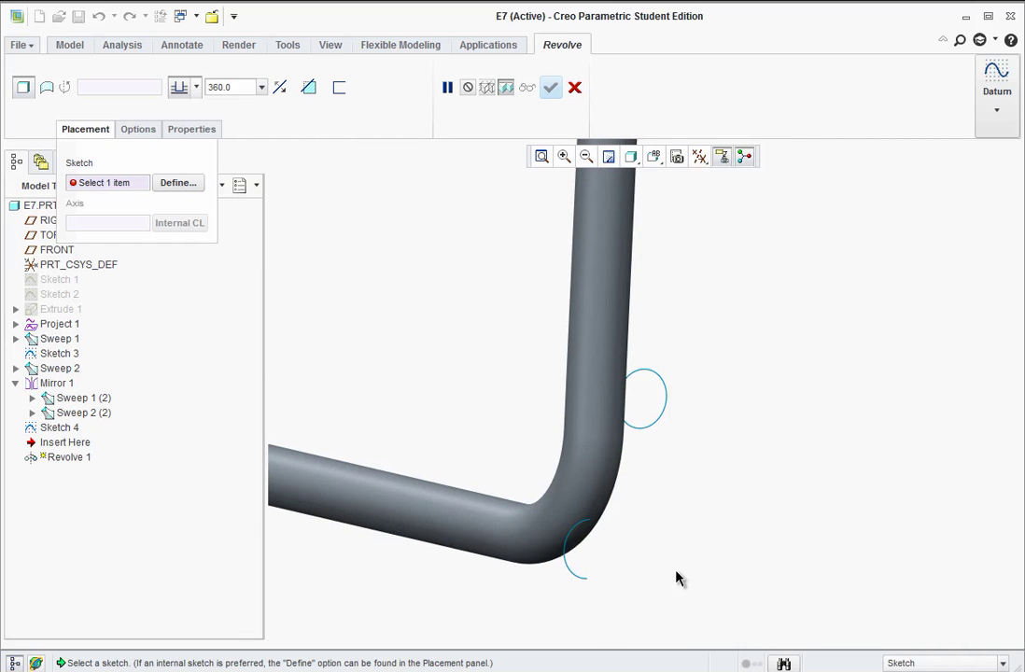
left_click(575, 88)
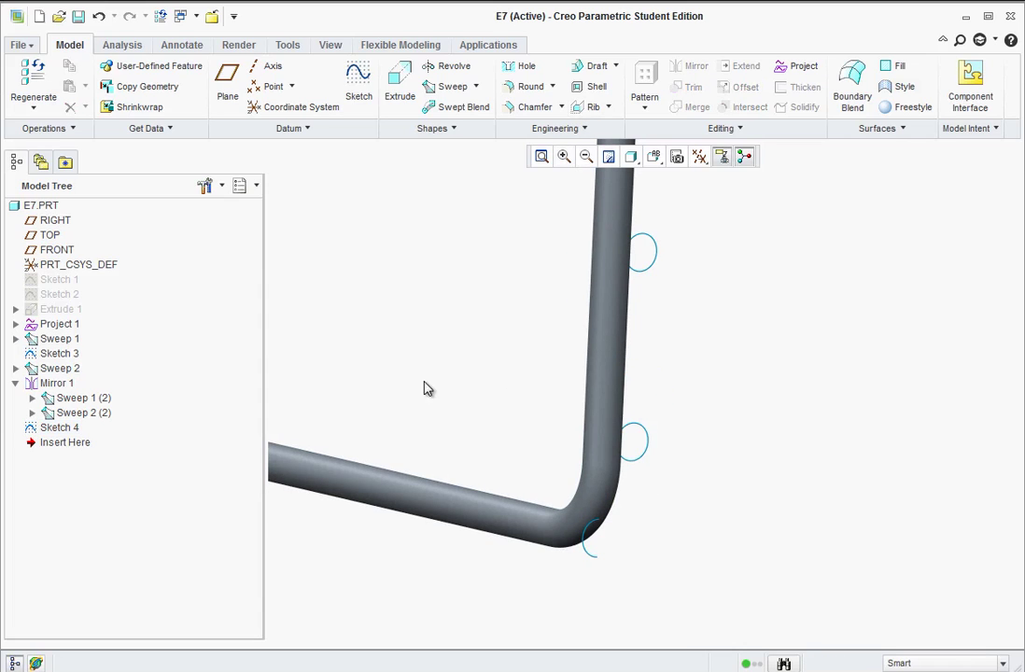
- Redefine Sketch 4 to delete the corner arc at the wire bend, then accept it
left_click(65, 429)
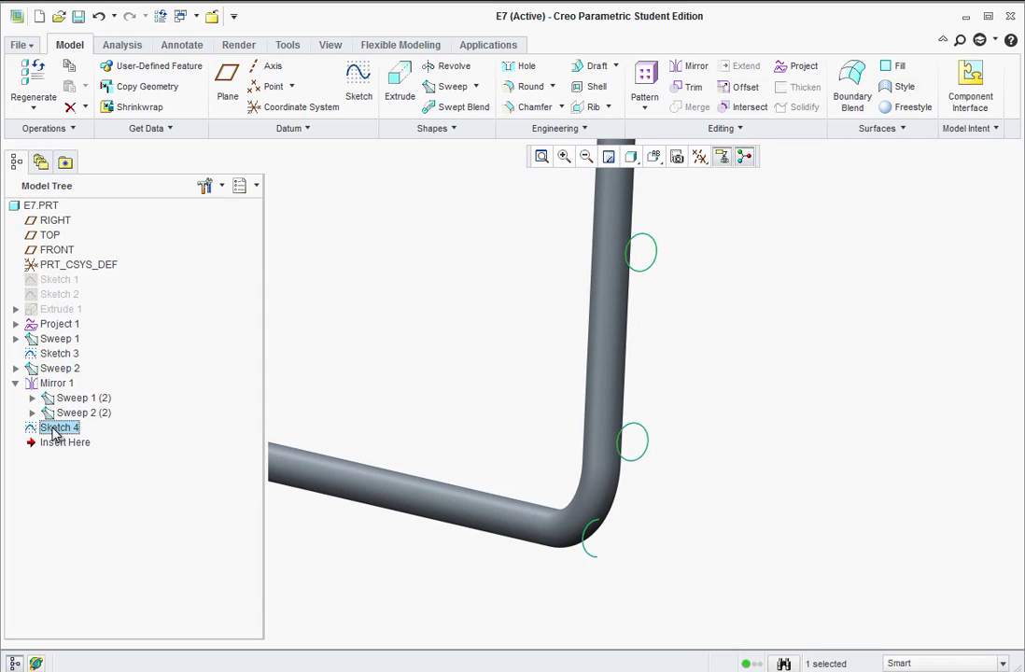
right_click(56, 431)
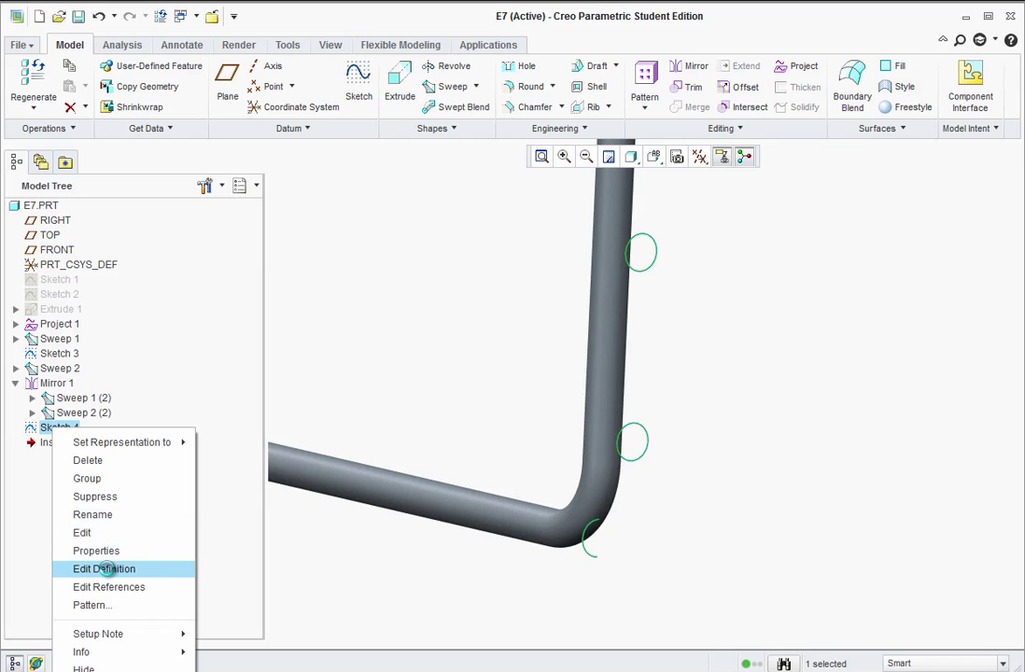
left_click(82, 569)
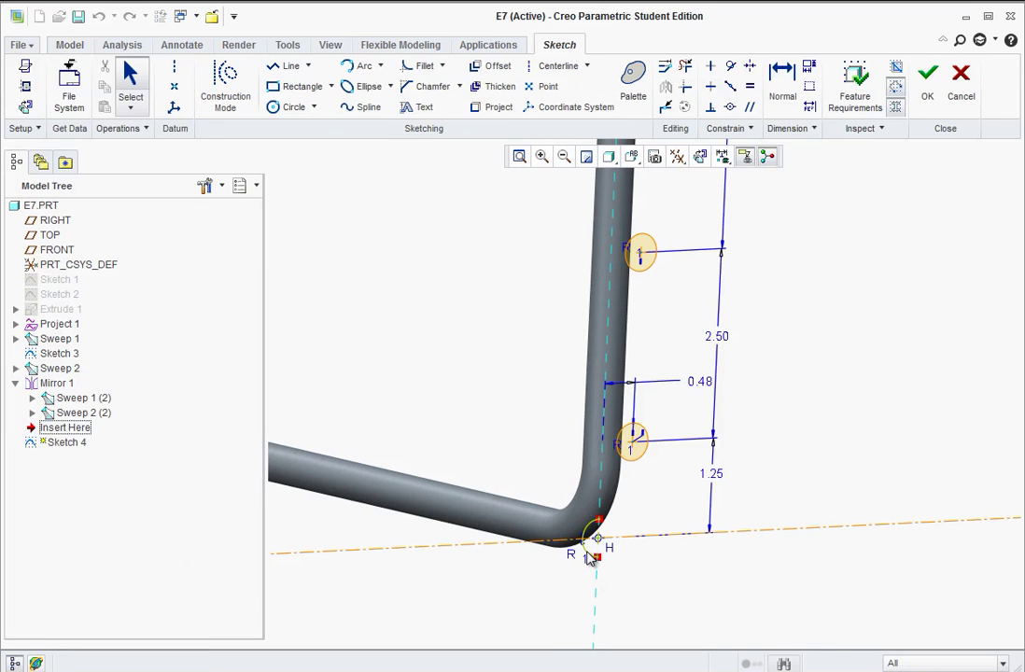
left_click(591, 549)
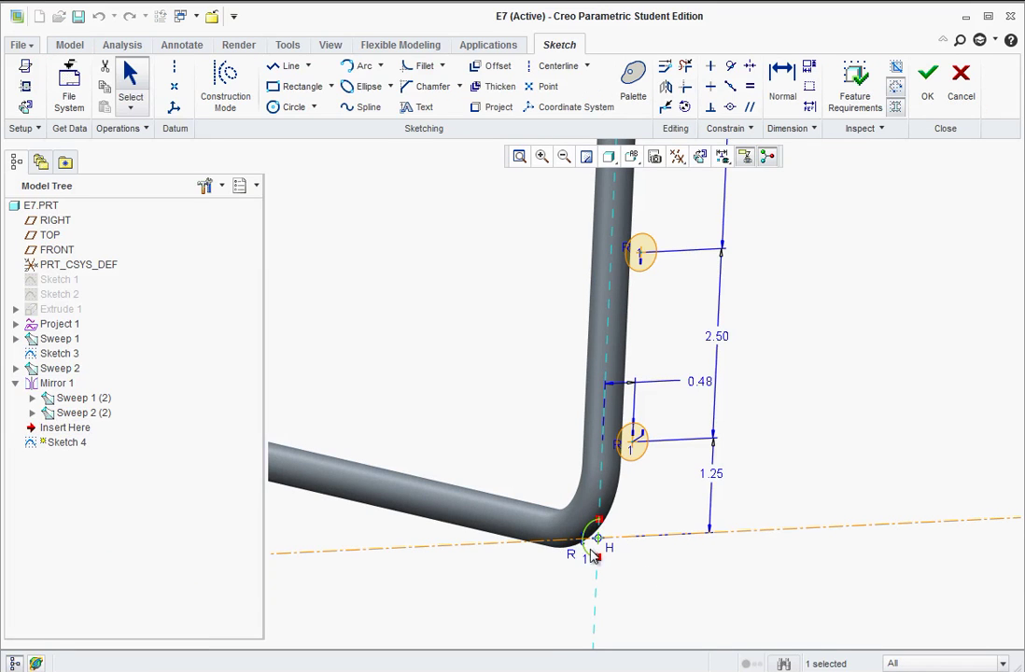
key("Delete")
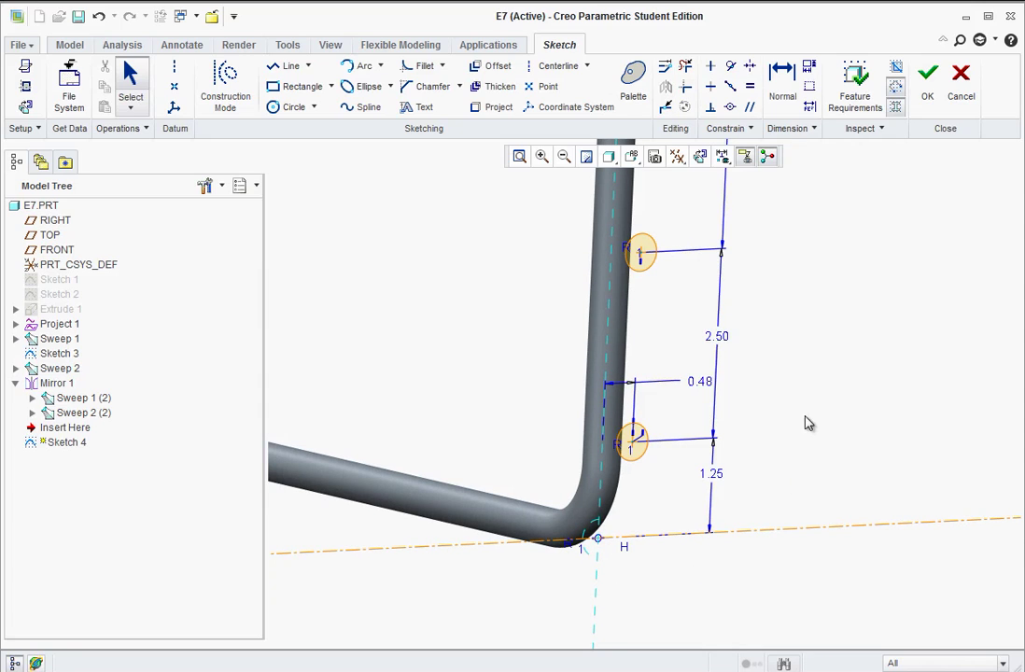
left_click(927, 86)
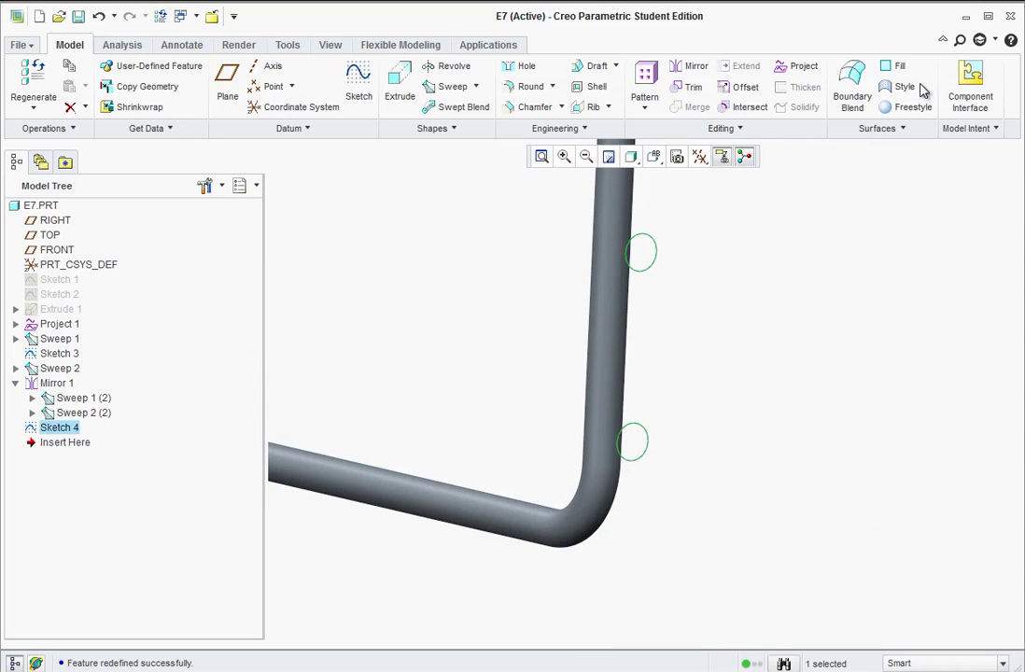
- Preview a 360° revolve of Sketch 4 about its centreline, orbiting to check the rings
scroll(685, 385, "down", 3)
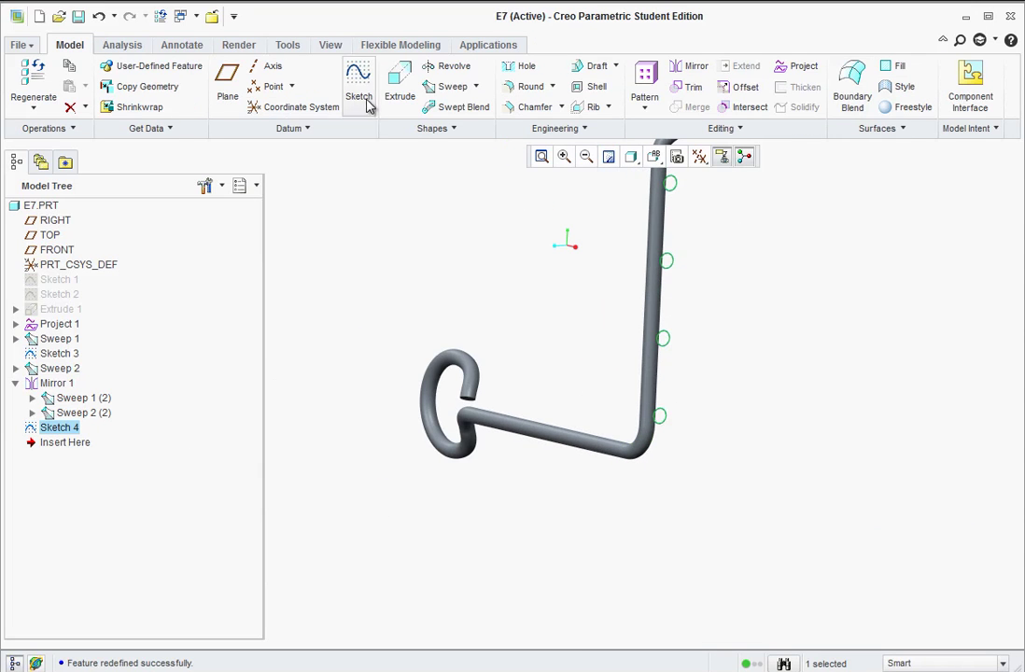
left_click(431, 66)
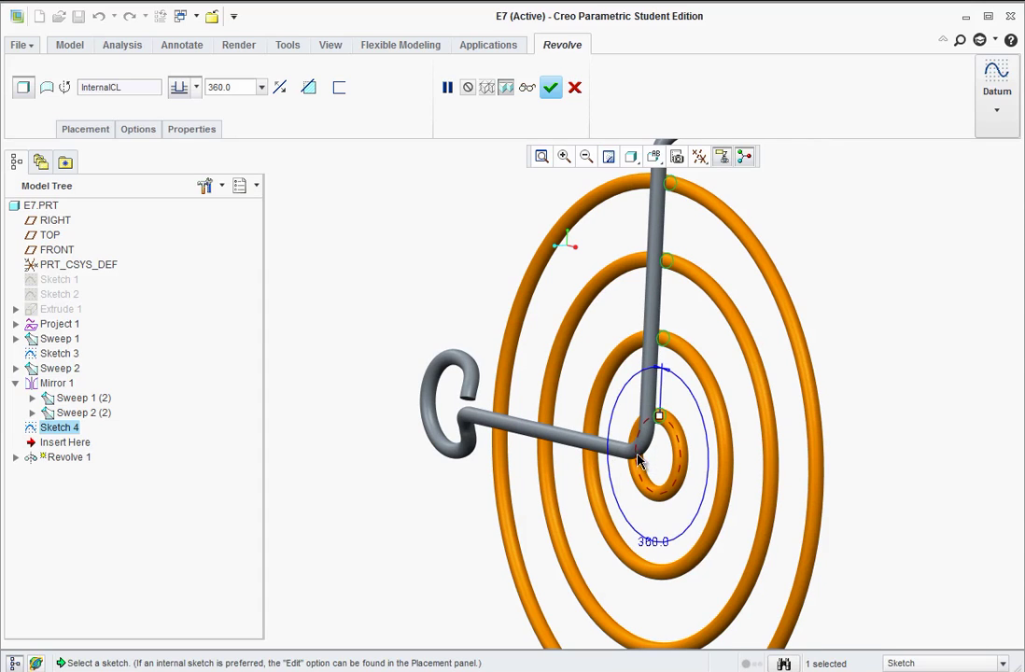
middle_click_drag(686, 289, 679, 405)
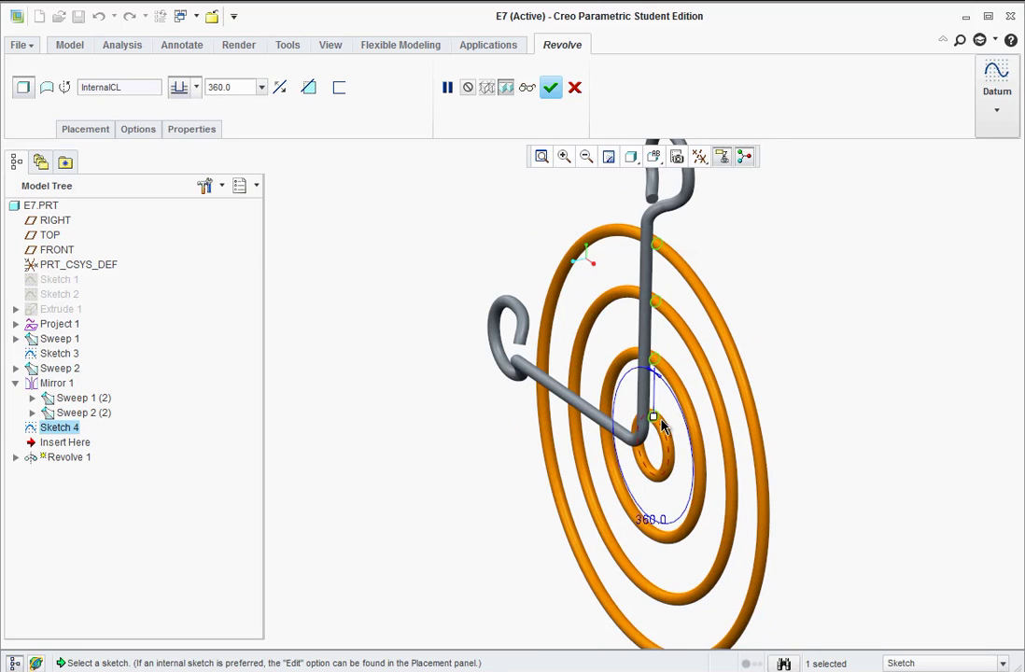
middle_click_drag(468, 314, 457, 259)
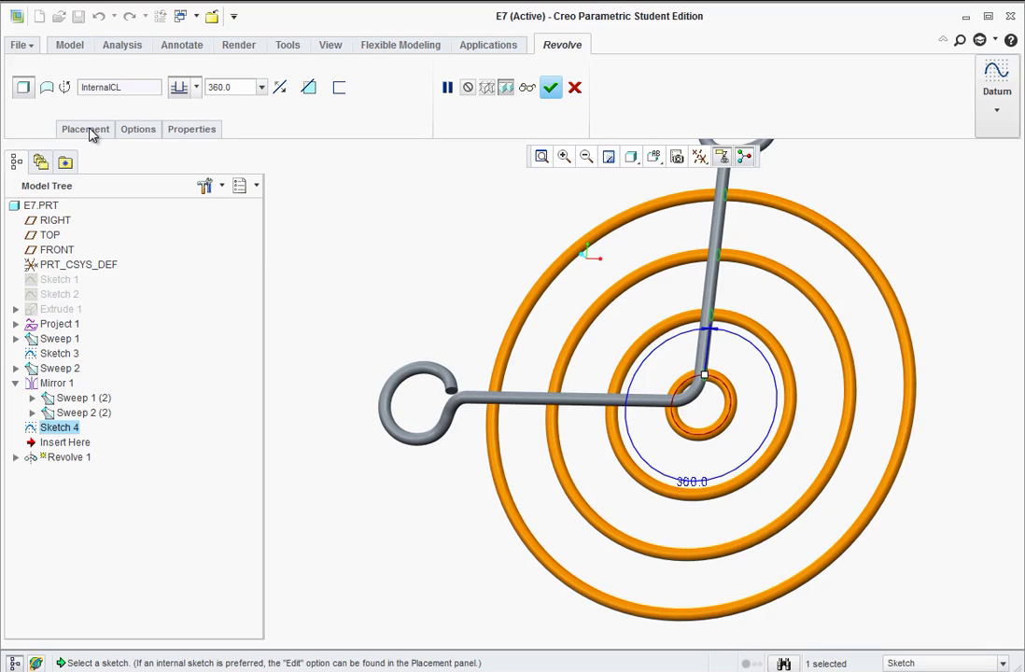
left_click(91, 136)
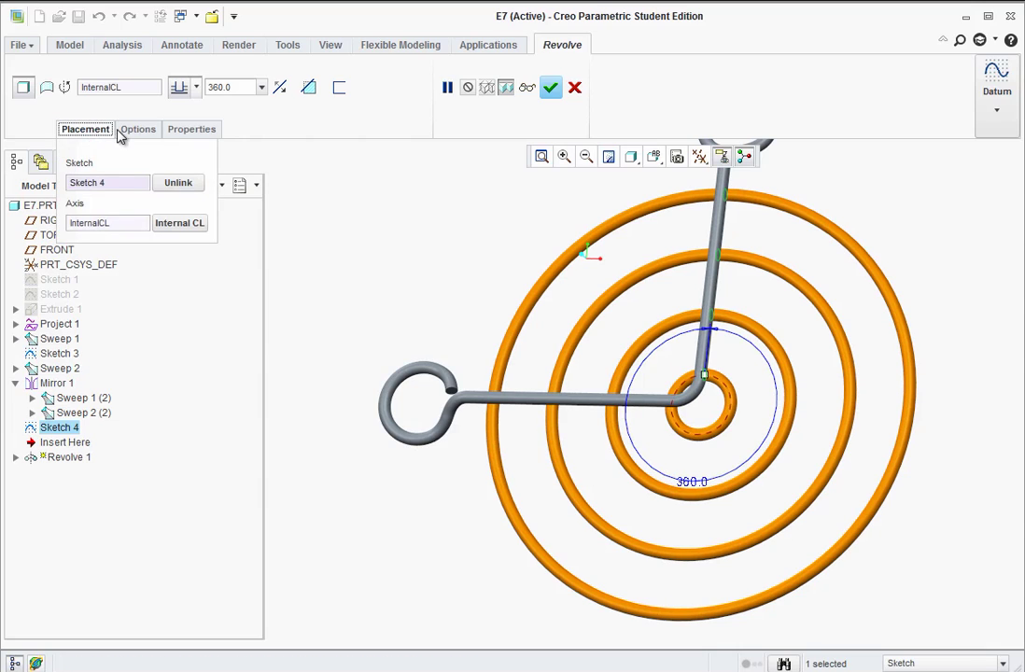
- Set the revolve angles to 45° on side 1 and 135° on side 2
left_click(132, 130)
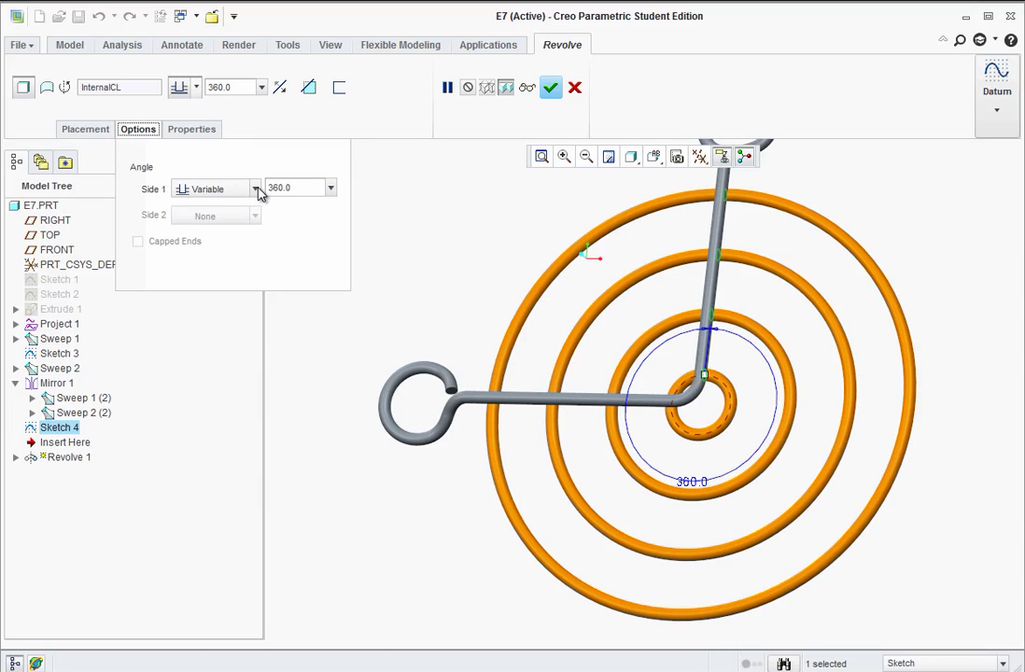
left_click(298, 186)
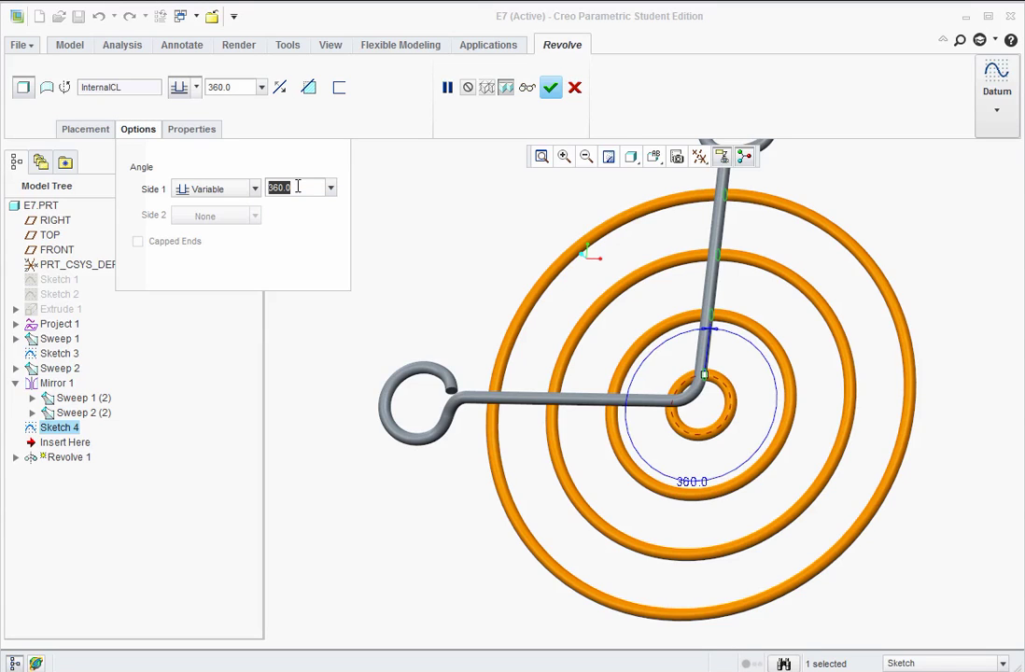
type("45")
left_click(255, 189)
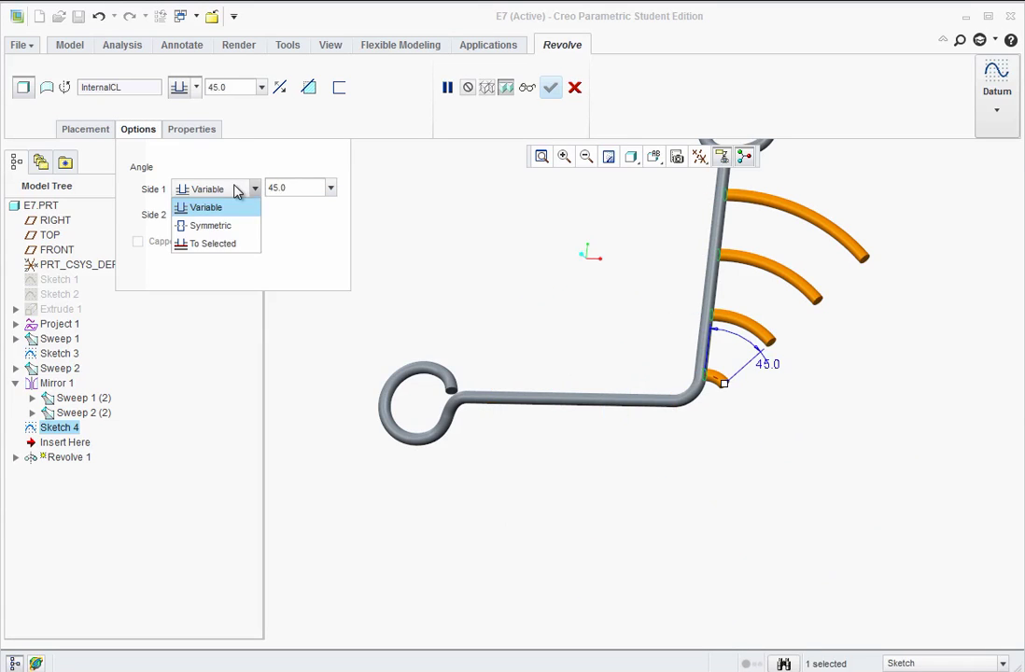
left_click(253, 189)
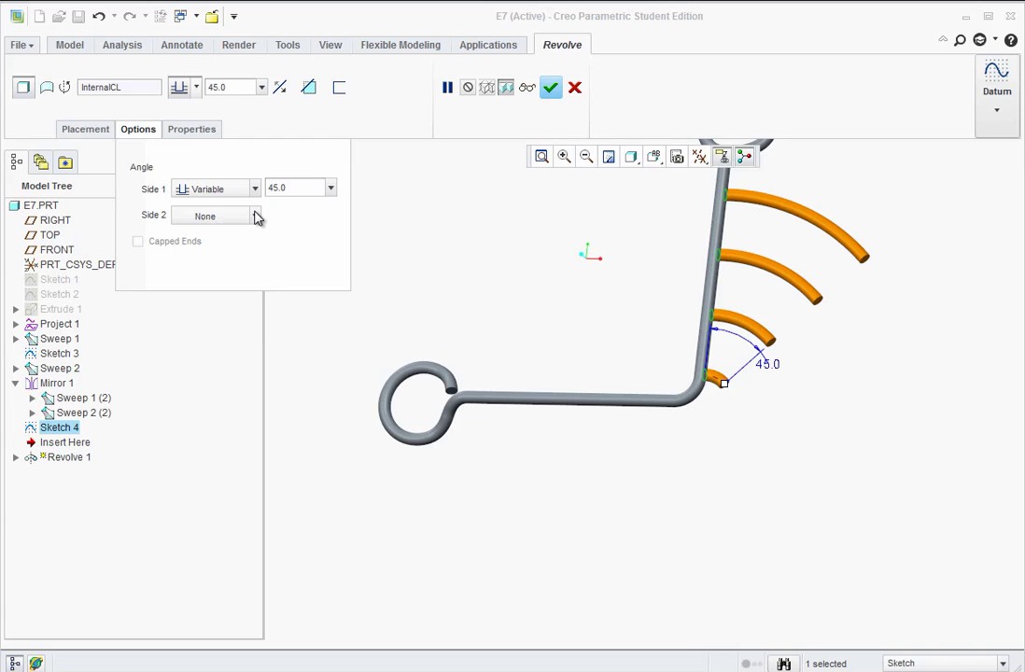
left_click(257, 217)
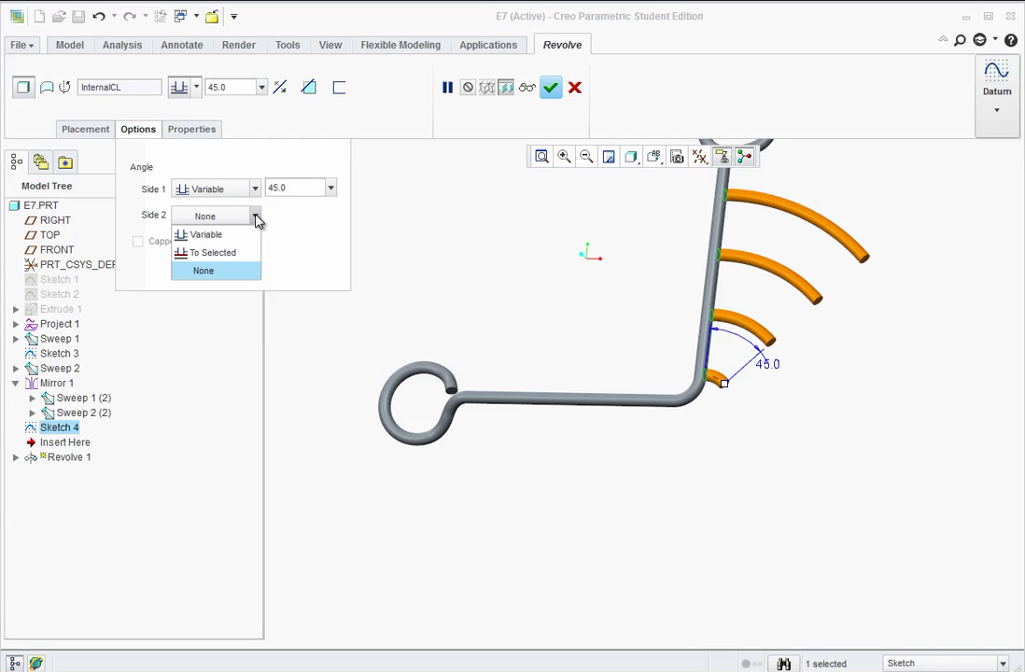
left_click(207, 234)
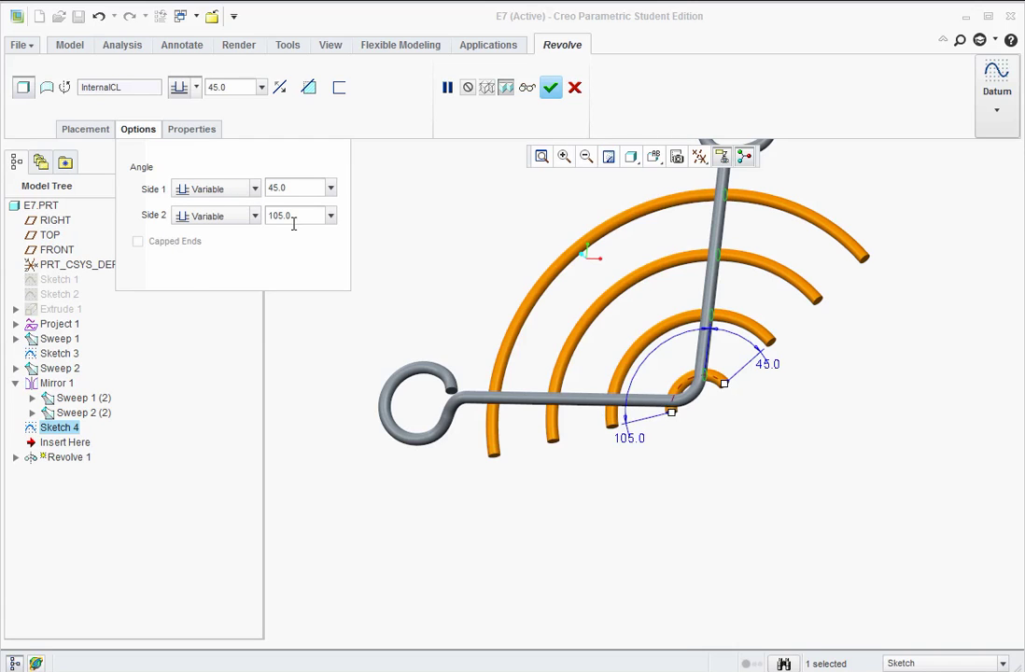
type("135")
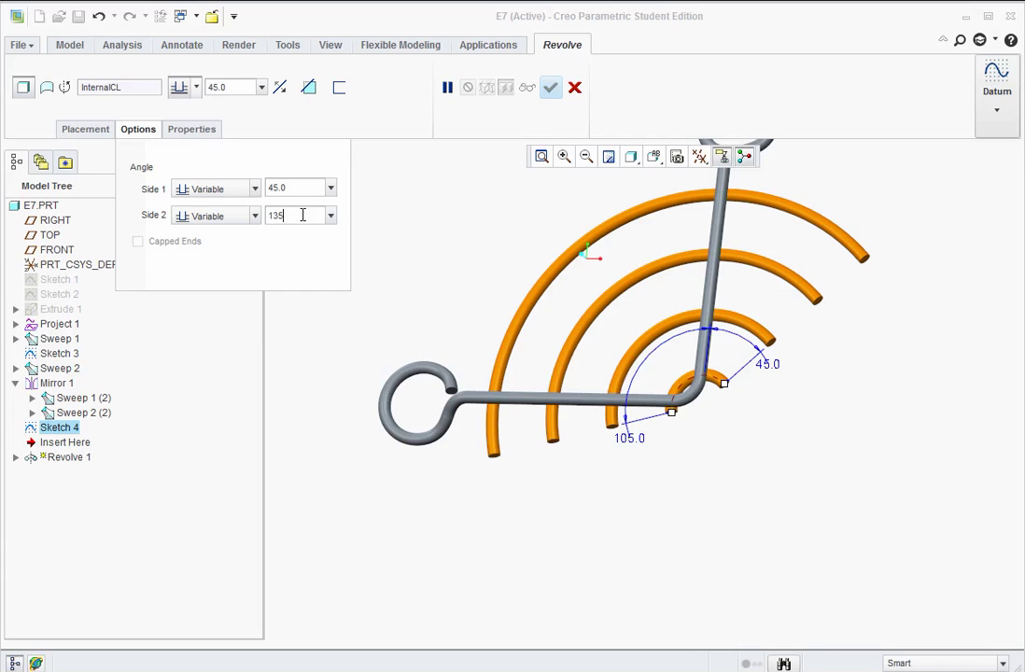
left_click(283, 188)
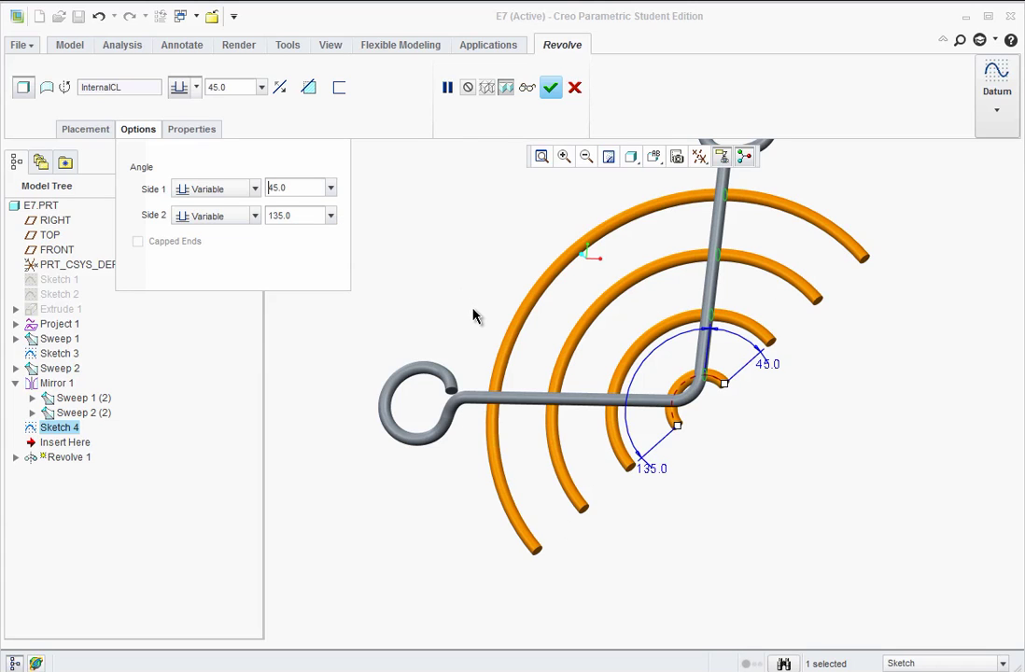
- Complete Revolve 1 and orbit to inspect the half-circle tube arcs
middle_click_drag(611, 437, 608, 396)
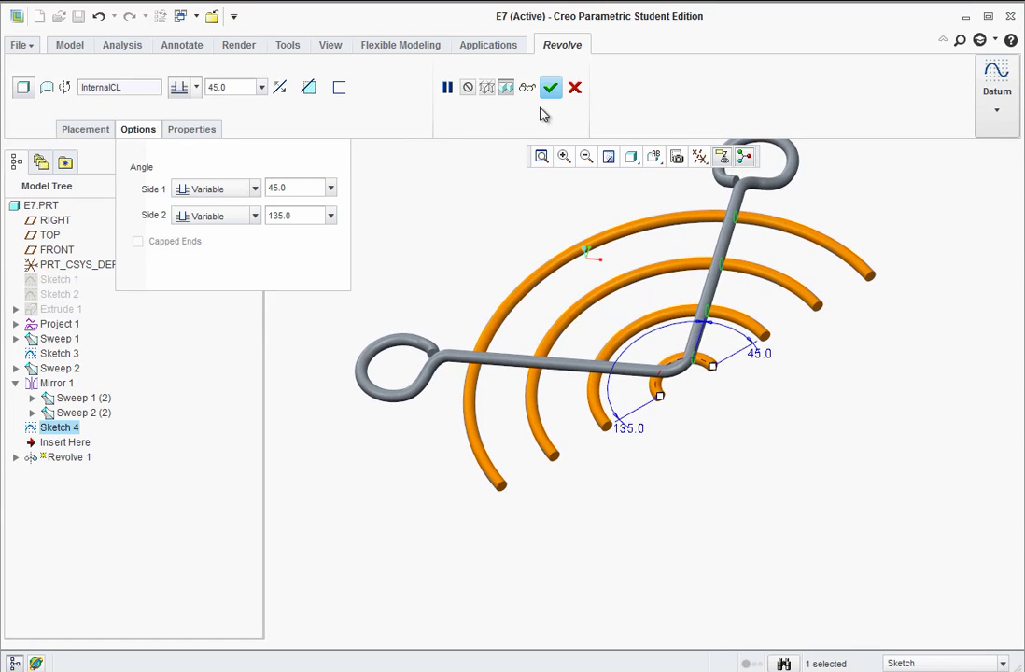
left_click(551, 88)
mouse_move(402, 243)
middle_mouse_down()
mouse_move(633, 527)
mouse_move(631, 343)
mouse_move(558, 331)
mouse_move(544, 305)
mouse_move(582, 347)
middle_mouse_up()
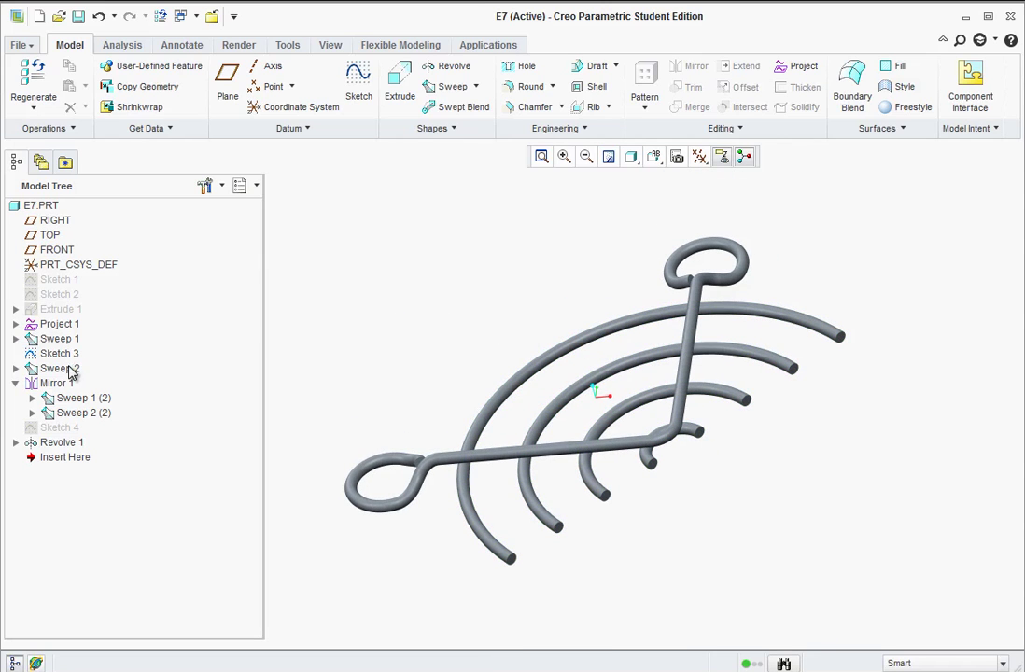
- Mirror Sweep 1, Sweep 2, their copies, Mirror 1 and Revolve 1 about the tube-end face
left_click(42, 340)
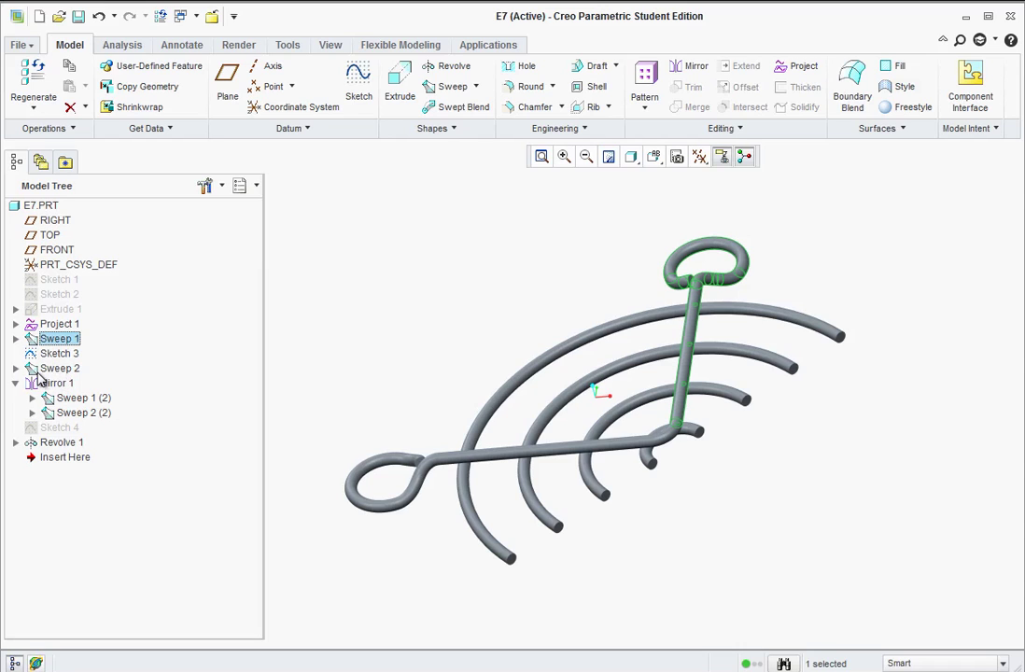
left_click(54, 370, "ctrl")
left_click(65, 399, "ctrl")
left_click(61, 416, "ctrl")
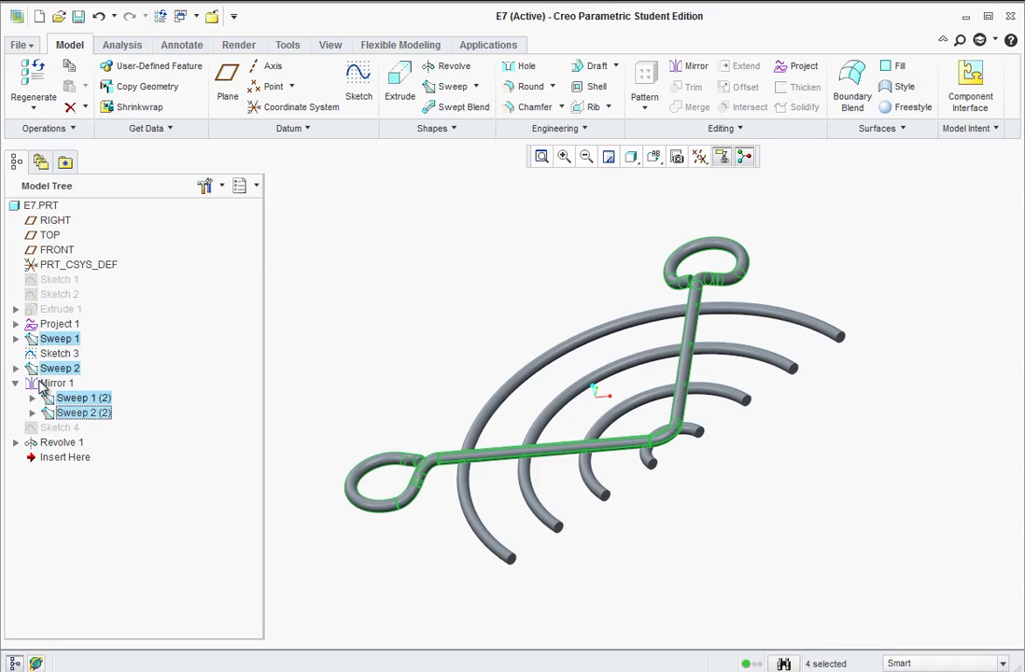
left_click(49, 383, "ctrl")
left_click(60, 442, "ctrl")
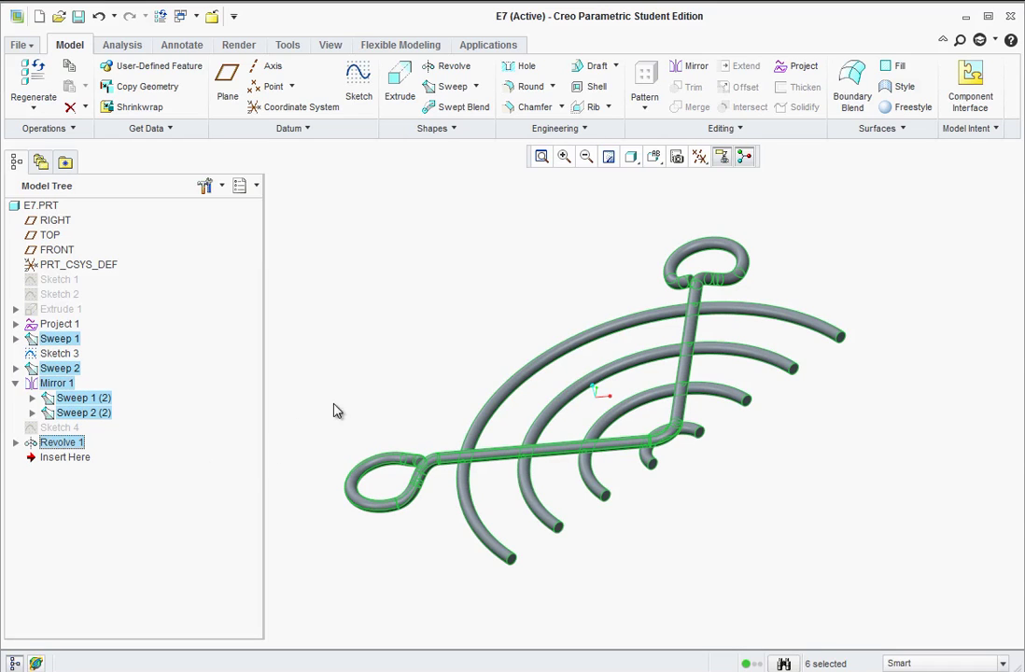
left_click(677, 67)
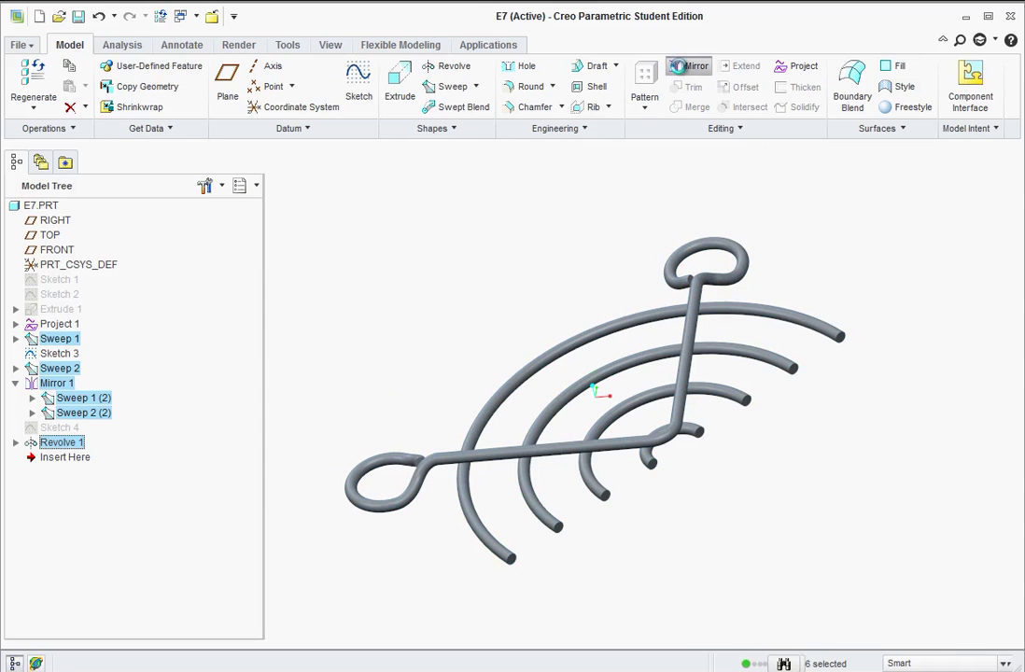
left_click(704, 441)
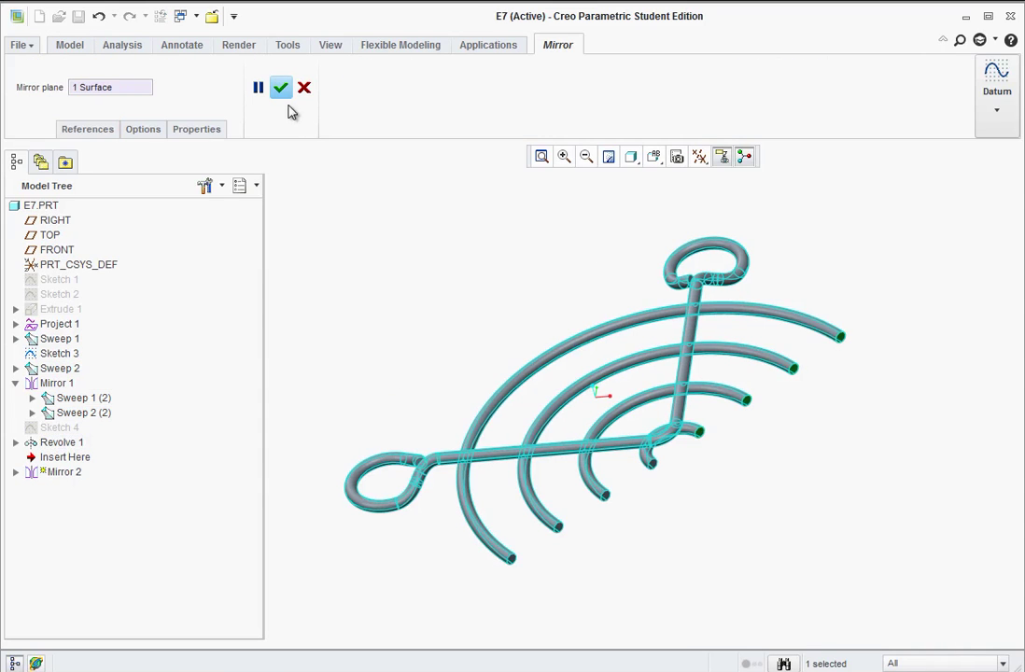
left_click(280, 86)
- Orbit the finished fan guard into a tilted 3D view with the spin centre hidden
middle_click_drag(487, 407, 515, 406)
middle_click_drag(675, 574, 727, 457)
left_click(744, 156)
middle_click_drag(691, 414, 761, 285)
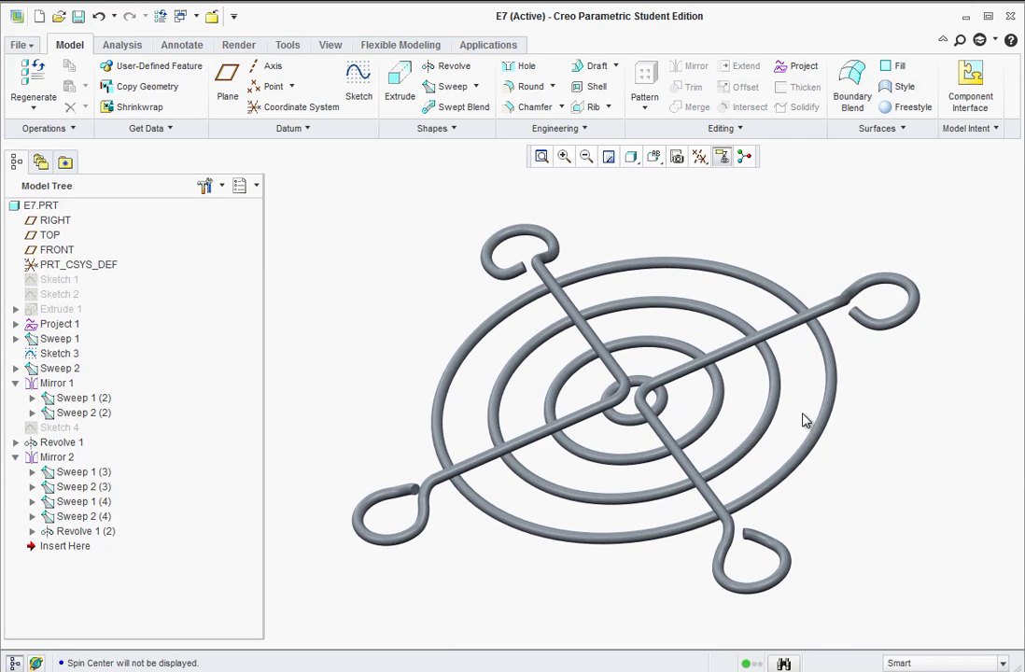
middle_click_drag(777, 325, 738, 343)
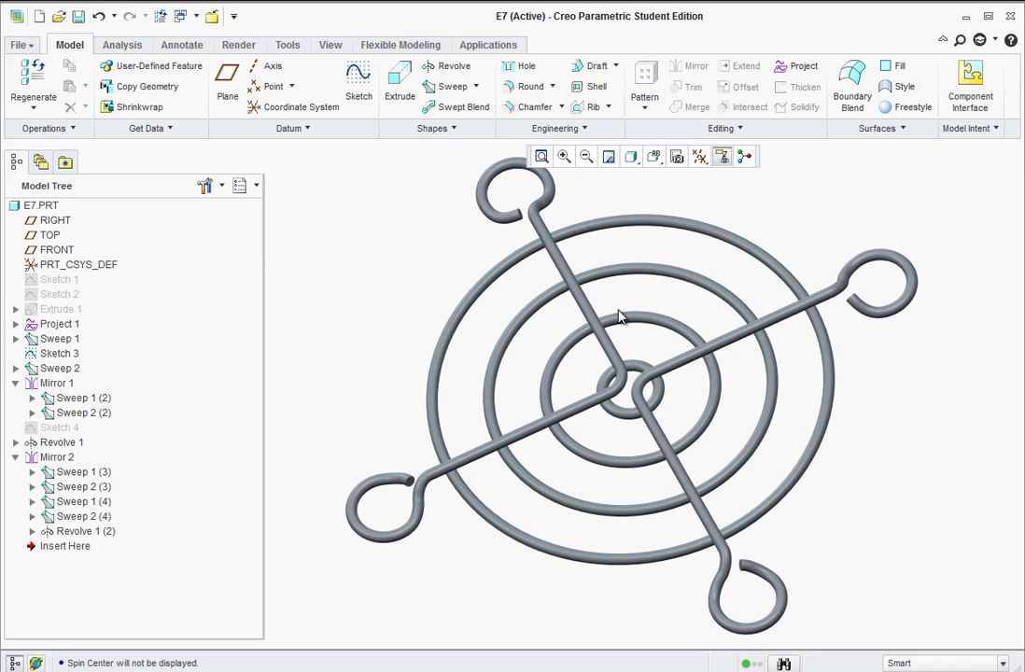
right_click(74, 532)
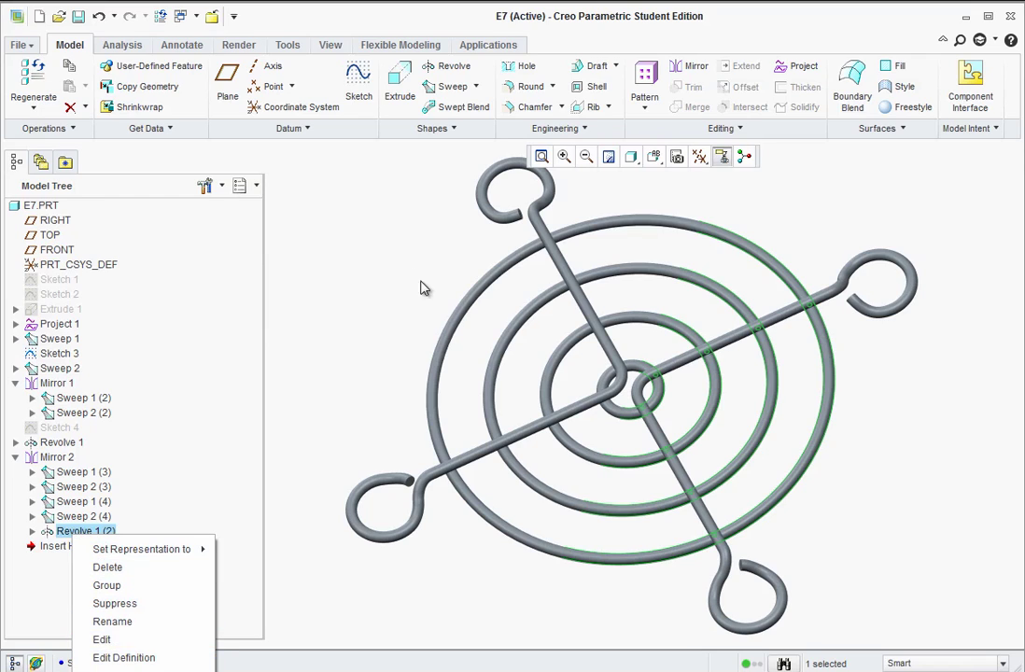
left_click(395, 260)
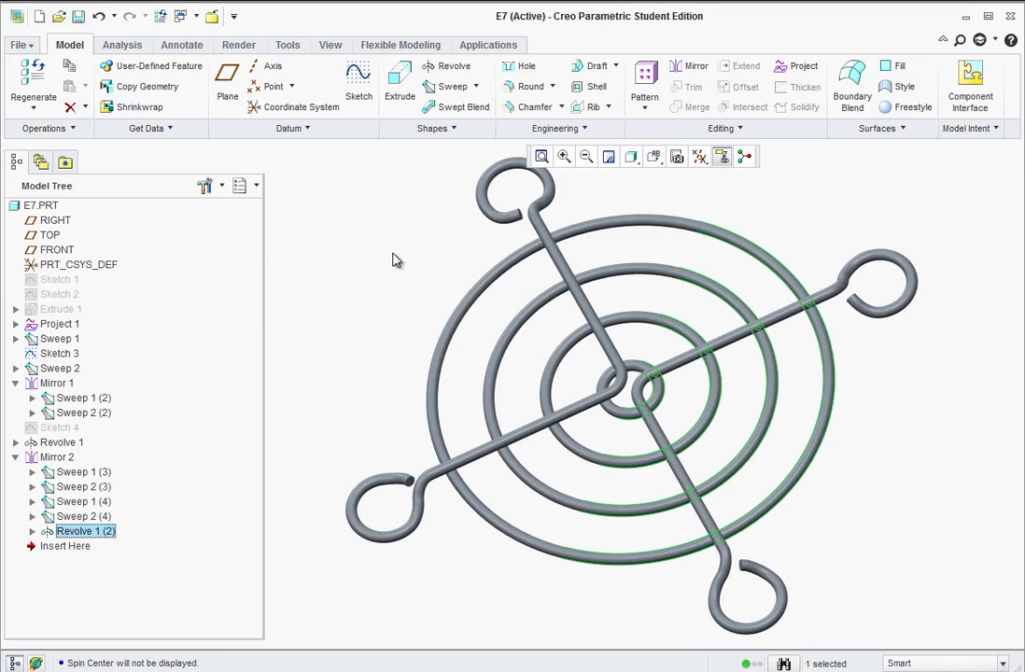
left_click(374, 312)
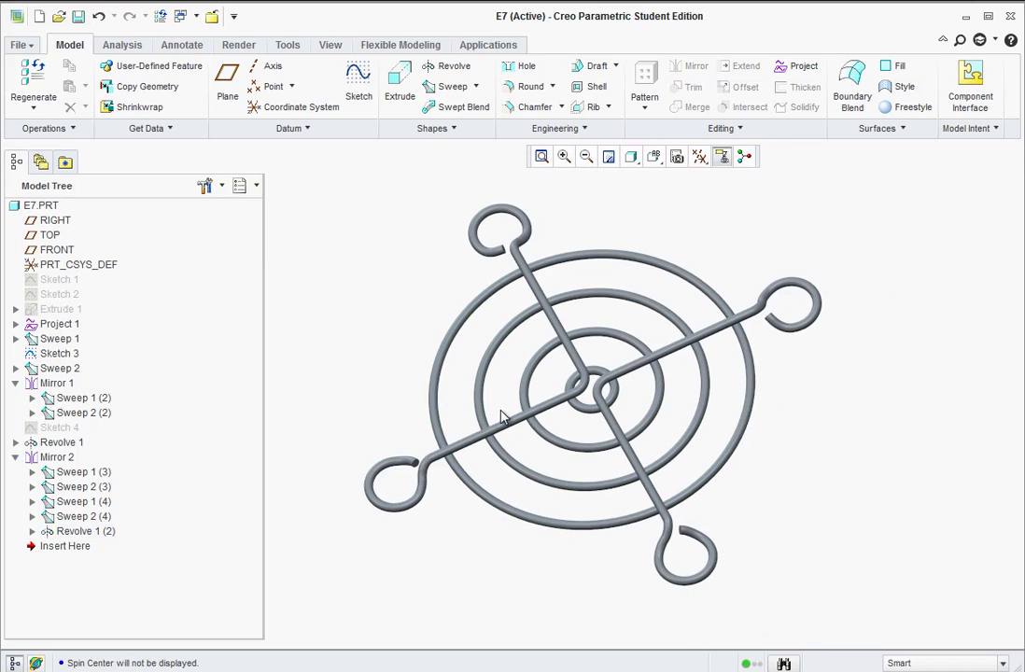
mouse_move(542, 386)
middle_mouse_down()
mouse_move(553, 412)
mouse_move(555, 393)
middle_mouse_up()
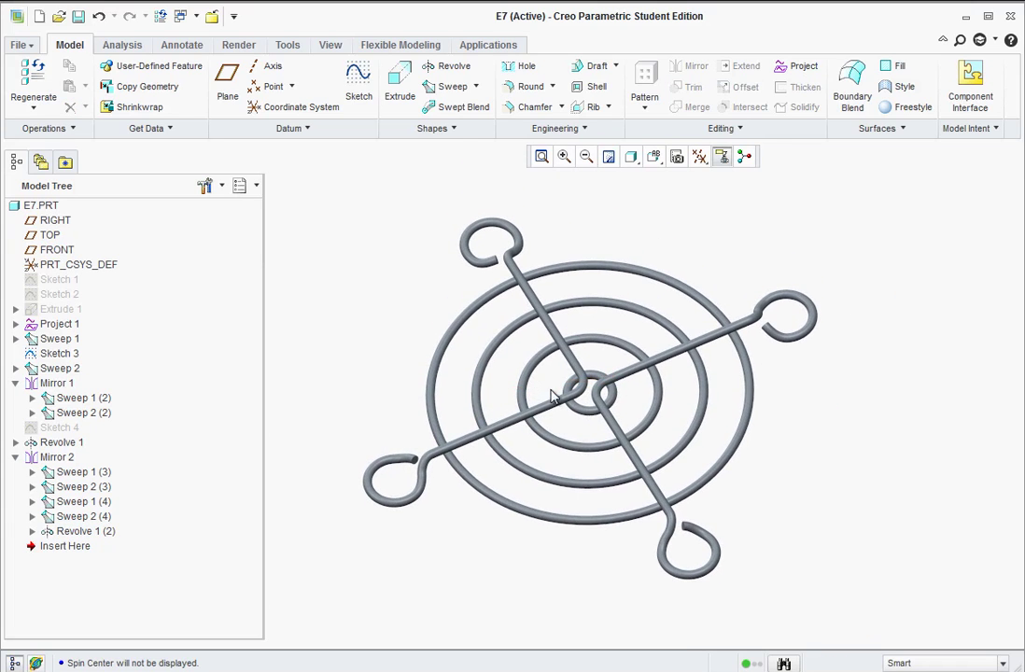